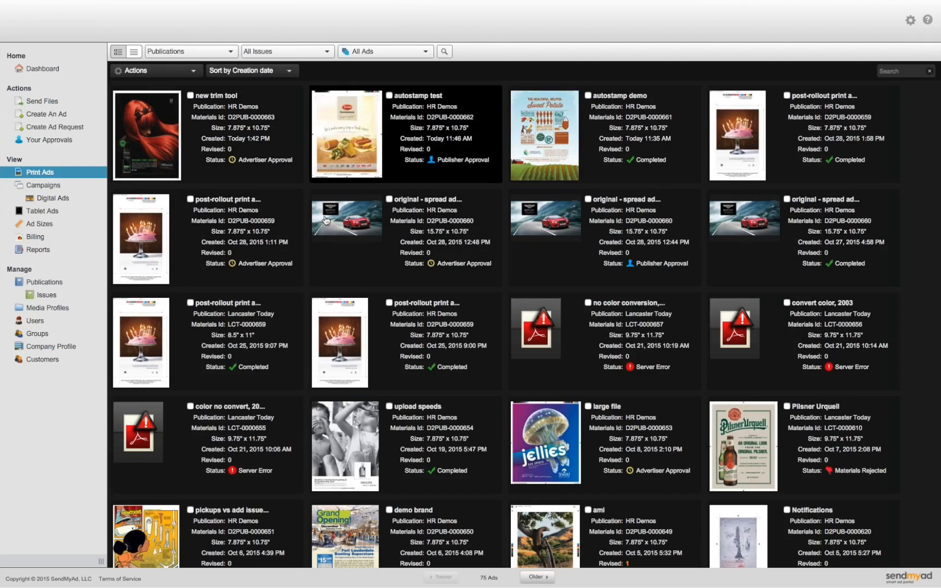
Open the autostamp demo ad from the print ads list.
left_click(347, 154)
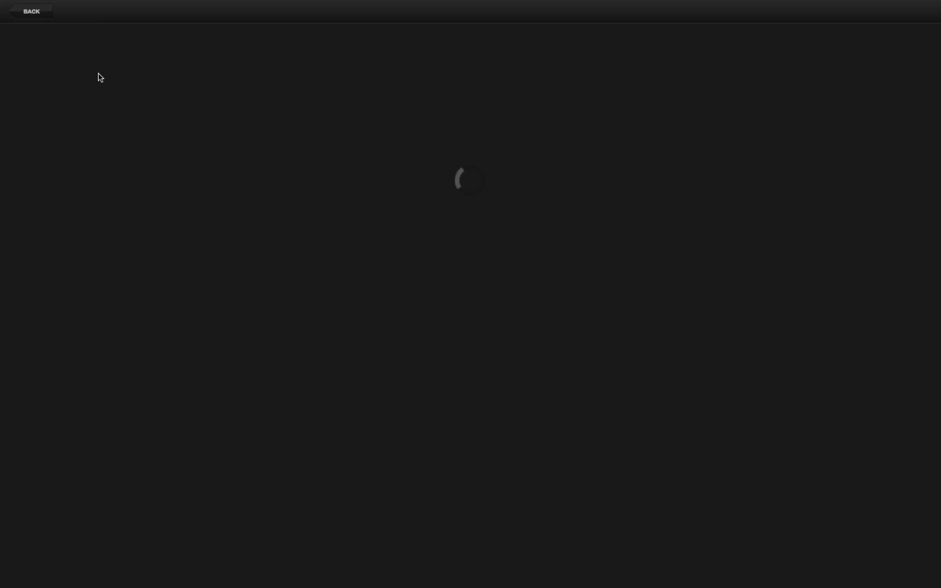
left_click(42, 15)
left_click(552, 202)
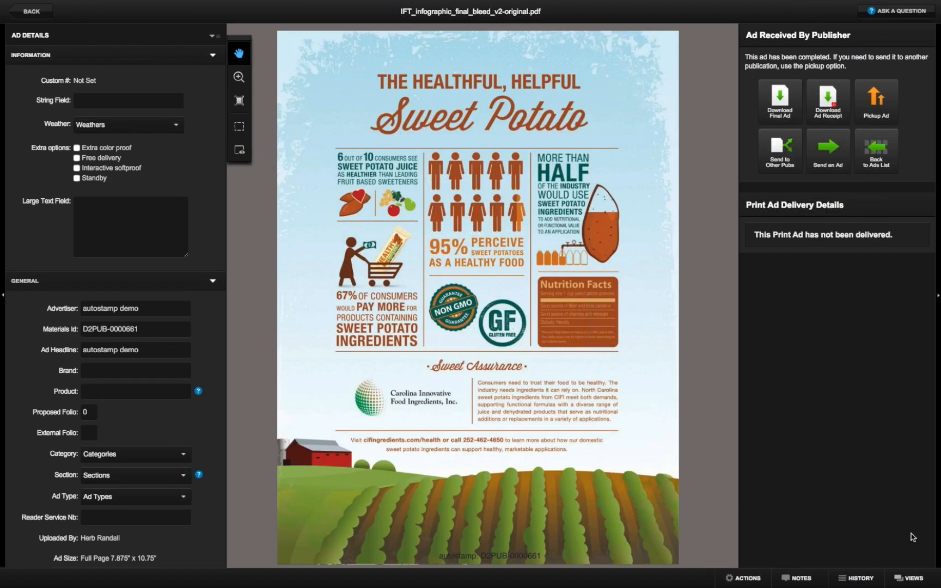
Examine the sweet potato ad with the Spec Boxes, Ad Boxes and Trimmed file views, switching each overlay off again.
left_click(918, 578)
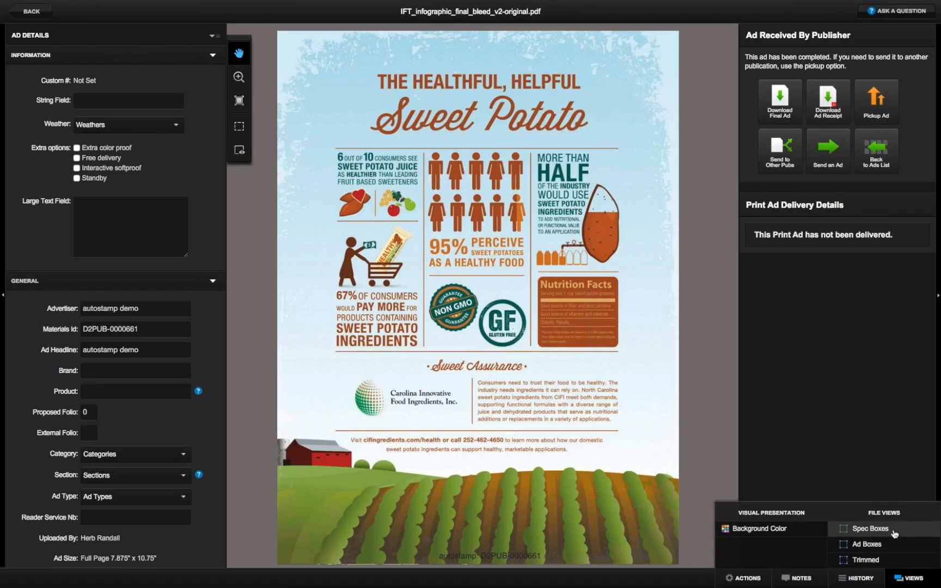
left_click(871, 529)
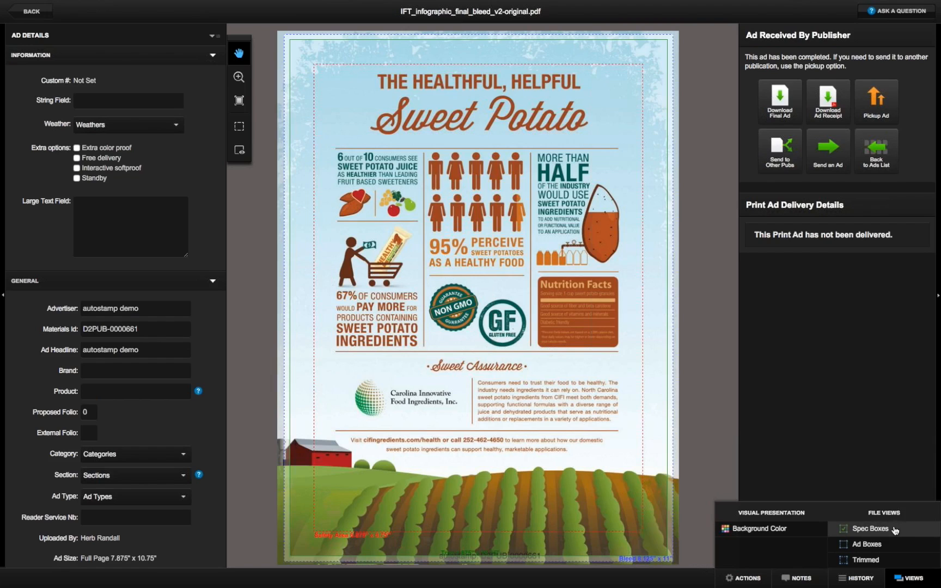
left_click(895, 531)
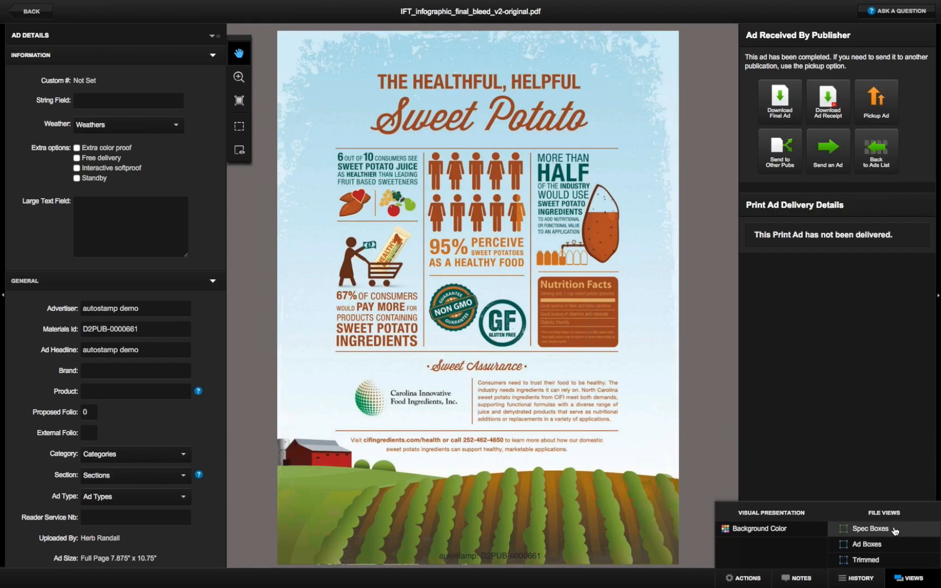
left_click(895, 530)
left_click(890, 547)
left_click(878, 562)
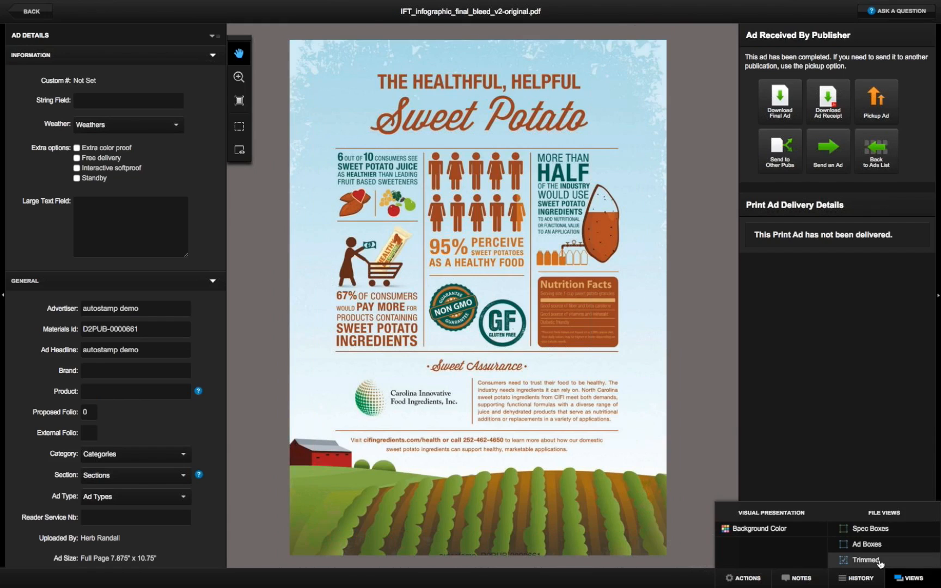
left_click(880, 563)
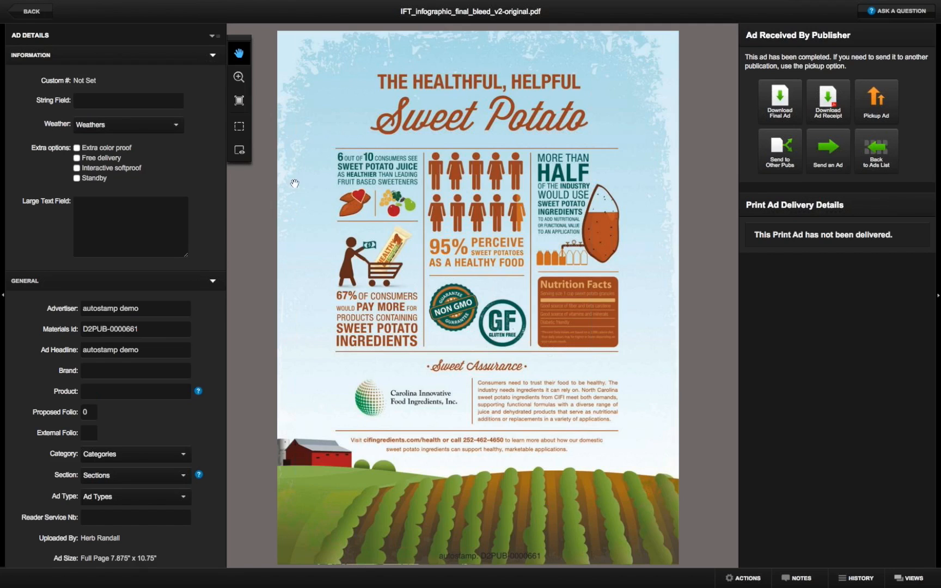
Inspect the stamped materials ID at the bottom of the ad up close and return to the ads list.
left_click(238, 76)
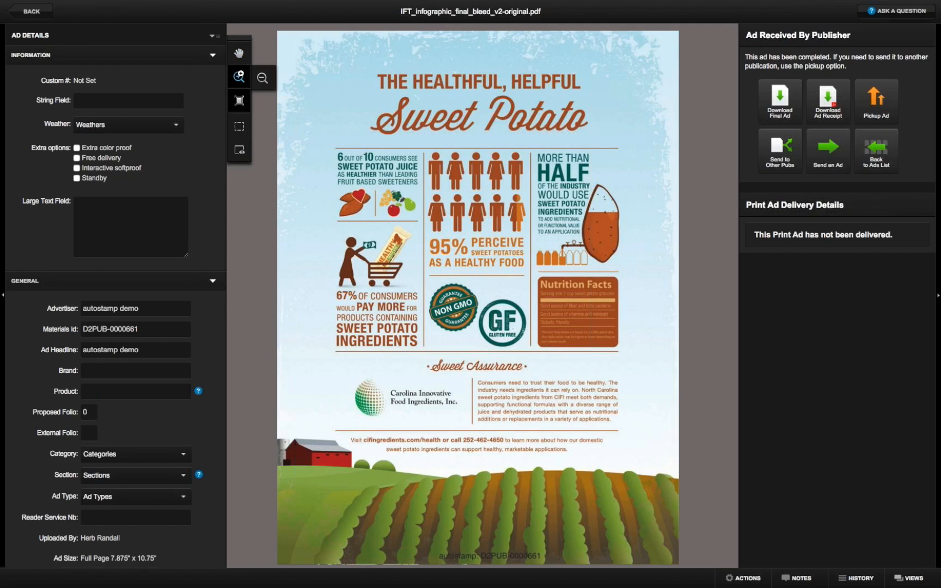
left_click(528, 558)
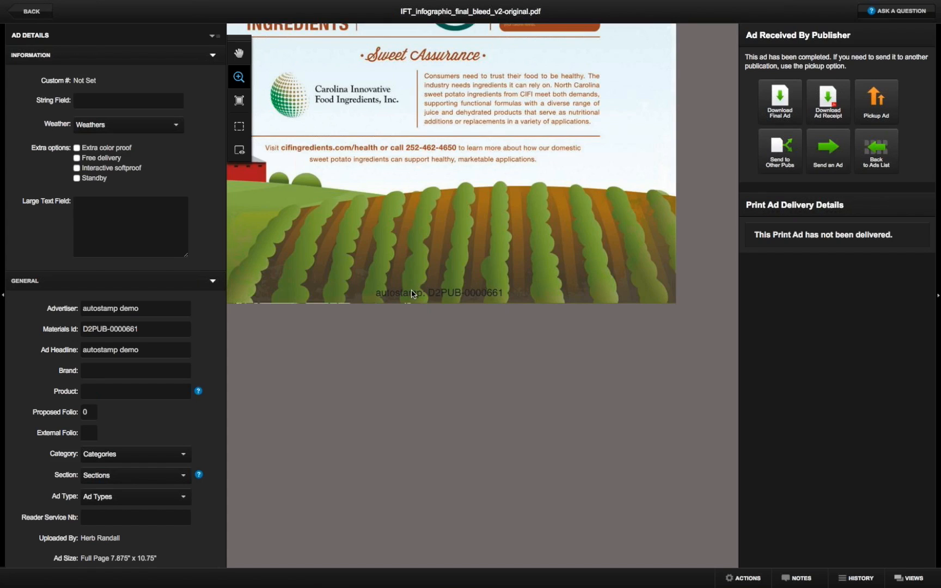
left_click(31, 12)
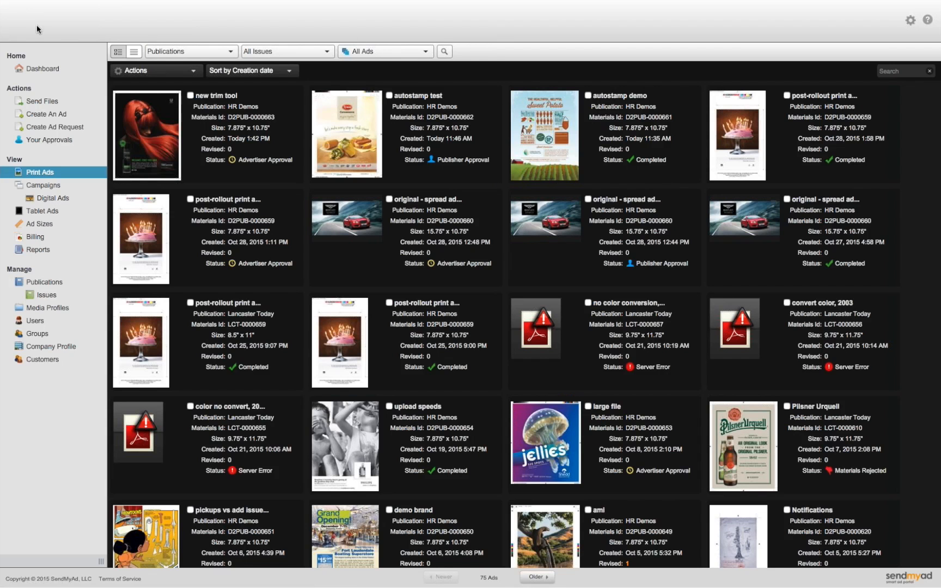
Open the HR Demos publication's ad sizes, look at Half Page Horizontal, and select the Full Page size.
left_click(55, 283)
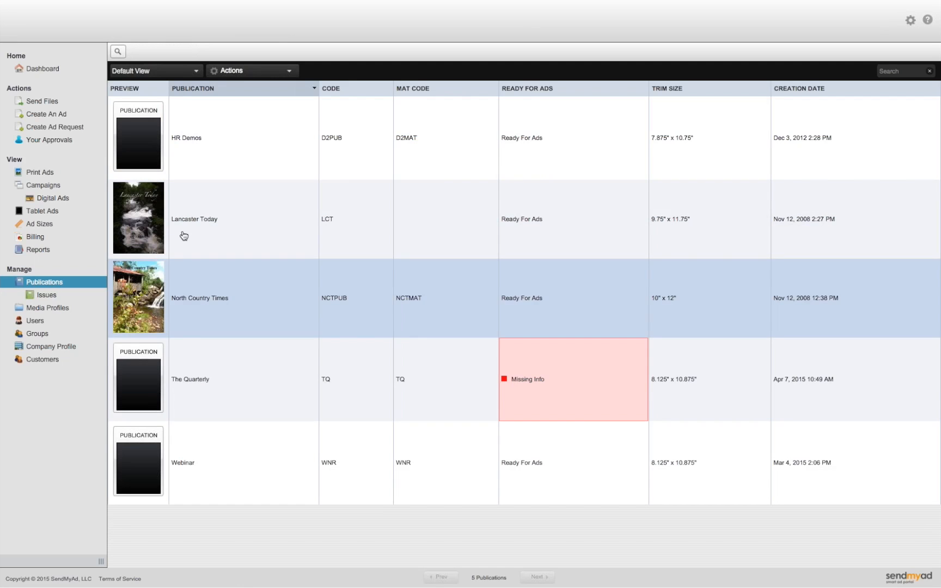
left_click(154, 135)
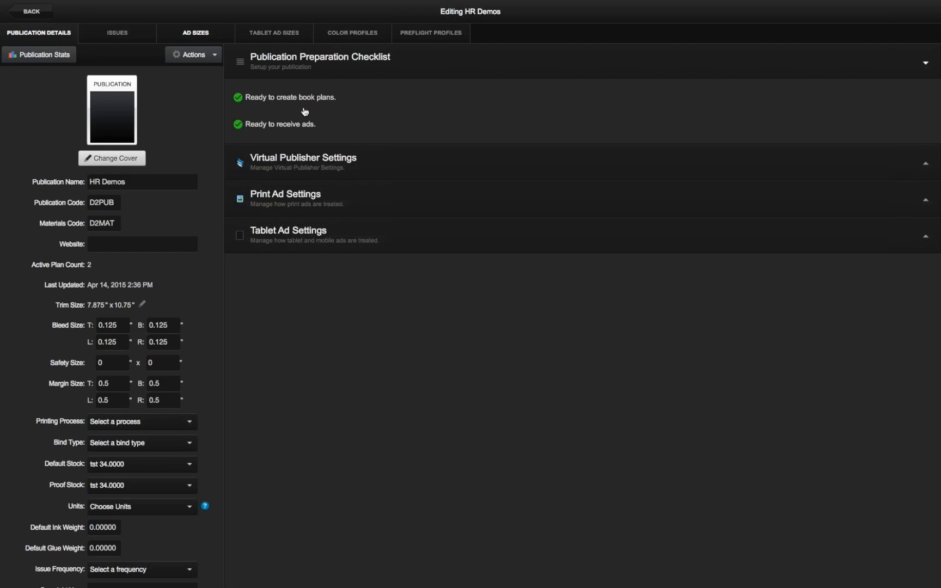
left_click(202, 36)
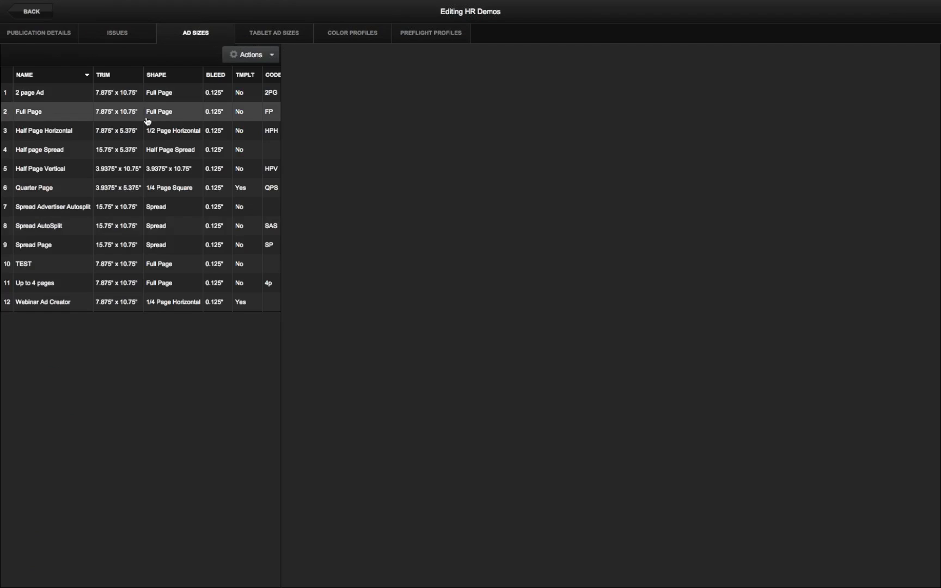
left_click(45, 113)
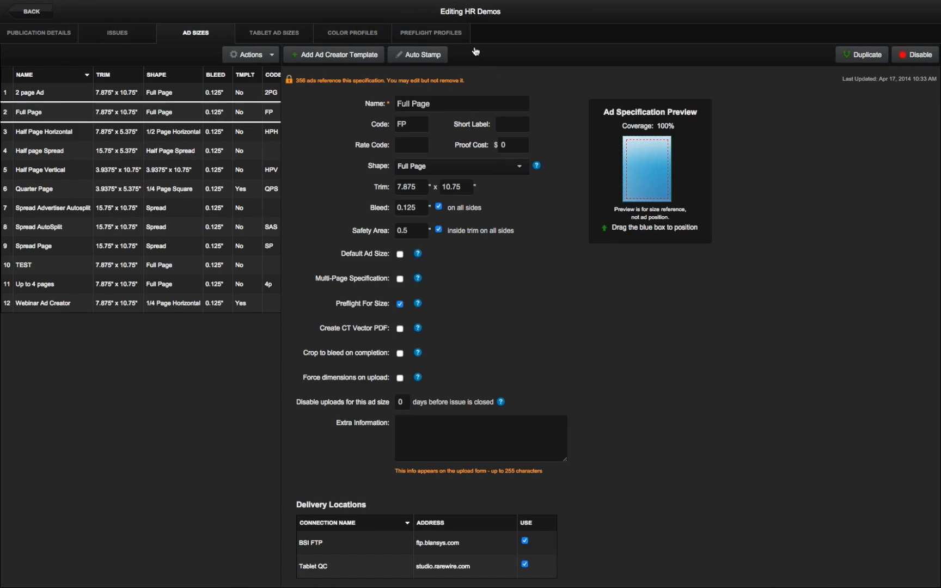
left_click(75, 136)
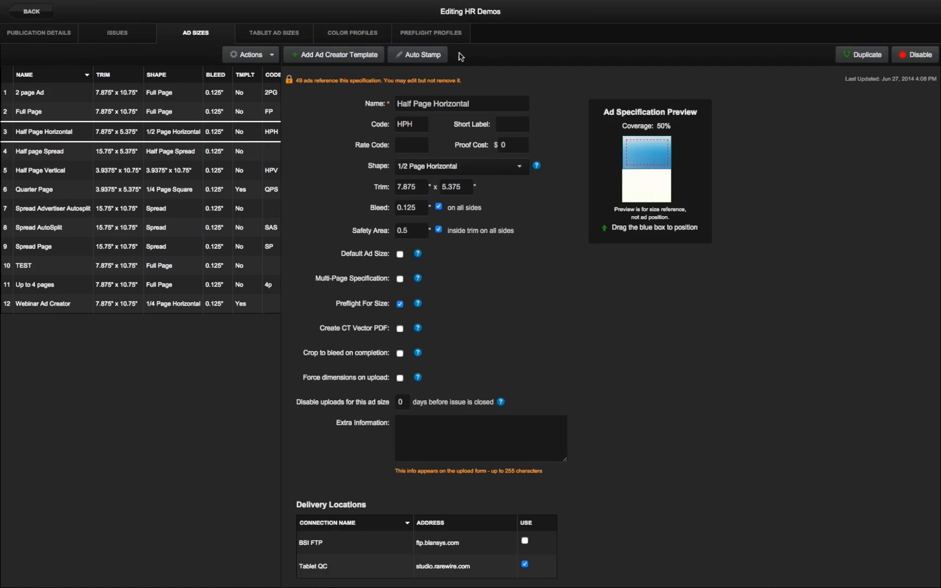
left_click(36, 110)
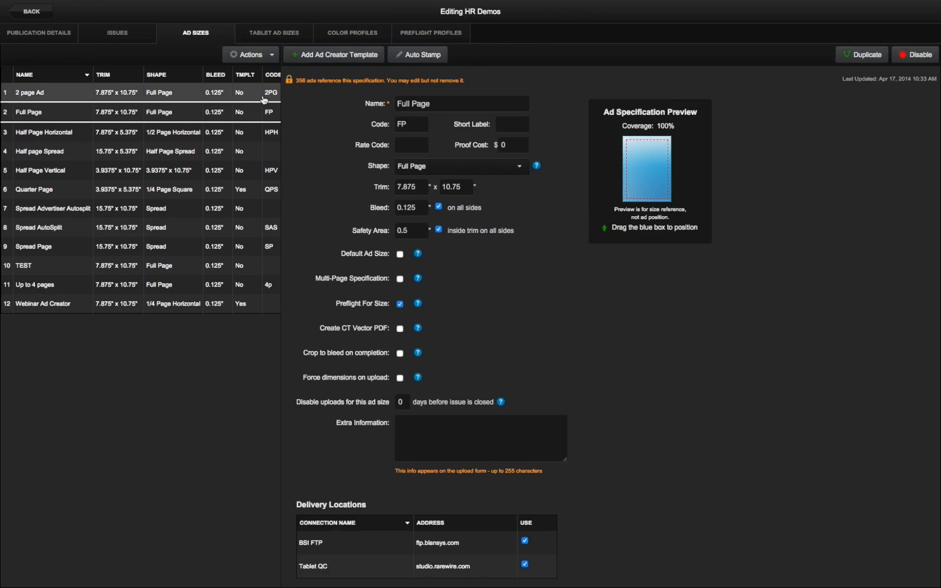
Review the actions available for the ad sizes and for the publication details, then return to the Full Page ad size.
left_click(265, 57)
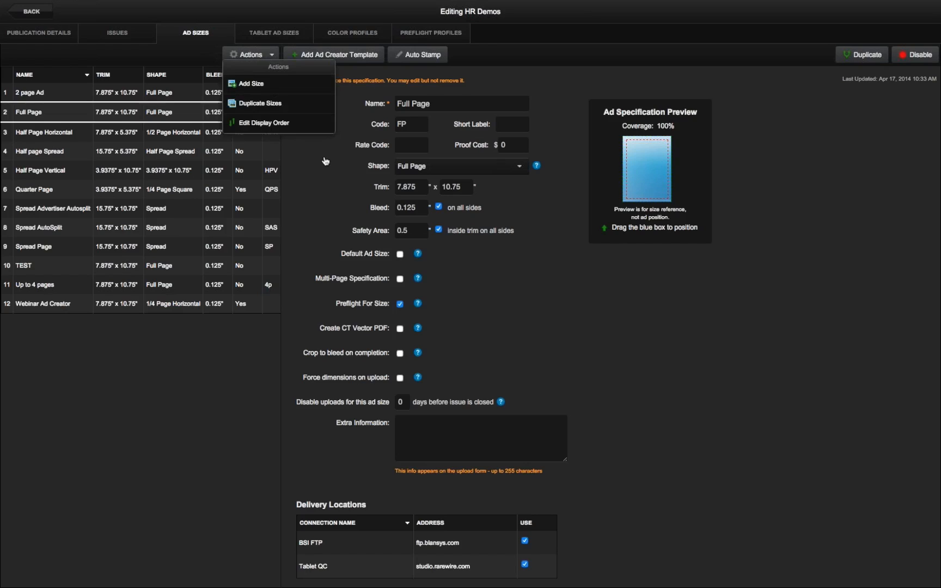
left_click(60, 34)
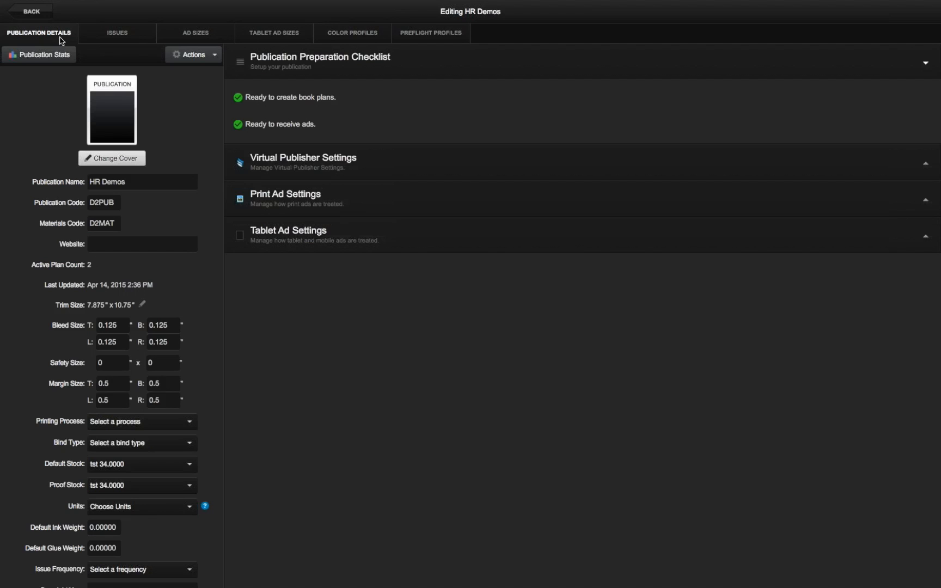
left_click(203, 56)
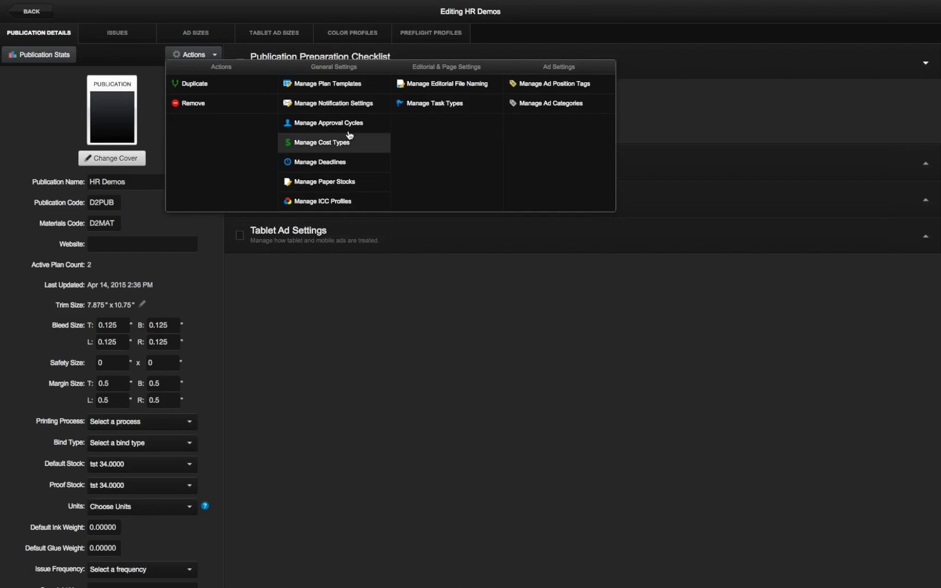
left_click(415, 333)
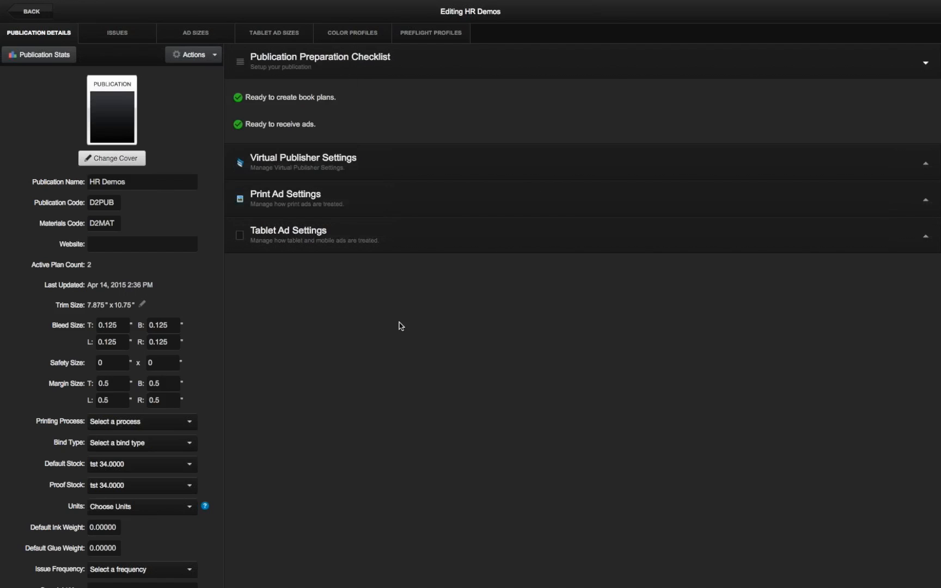
left_click(205, 34)
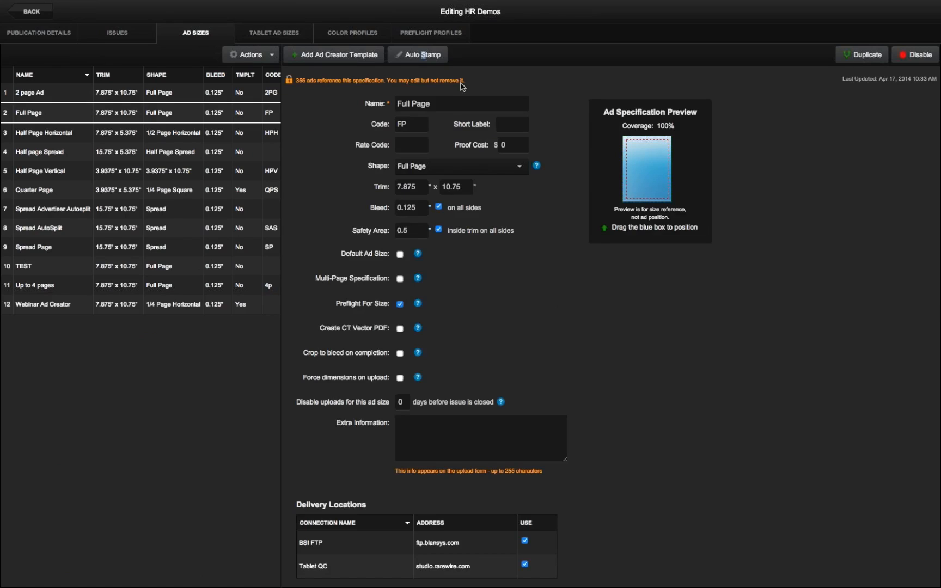
Open the Full Page size's auto stamp text item for editing and review the variables available for its text.
left_click(418, 55)
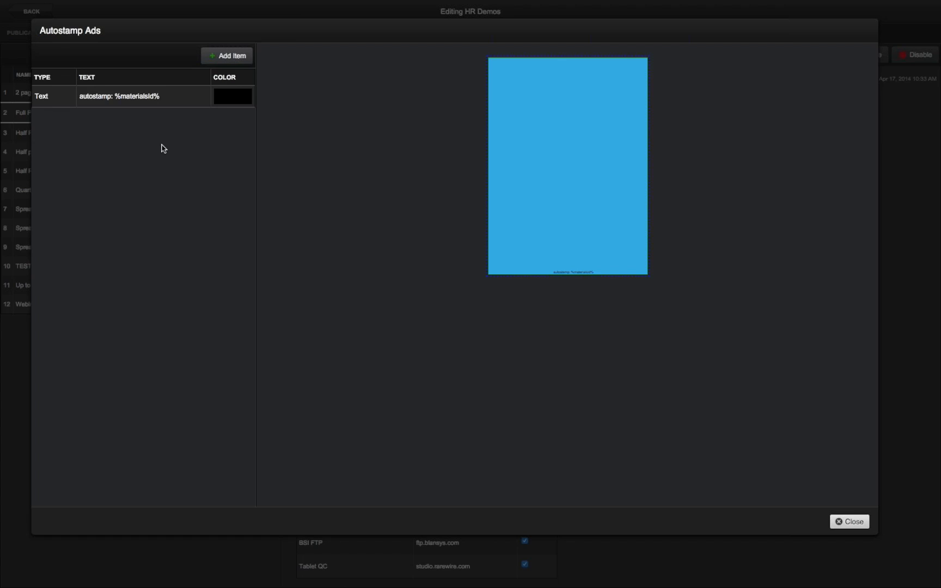
left_click(117, 96)
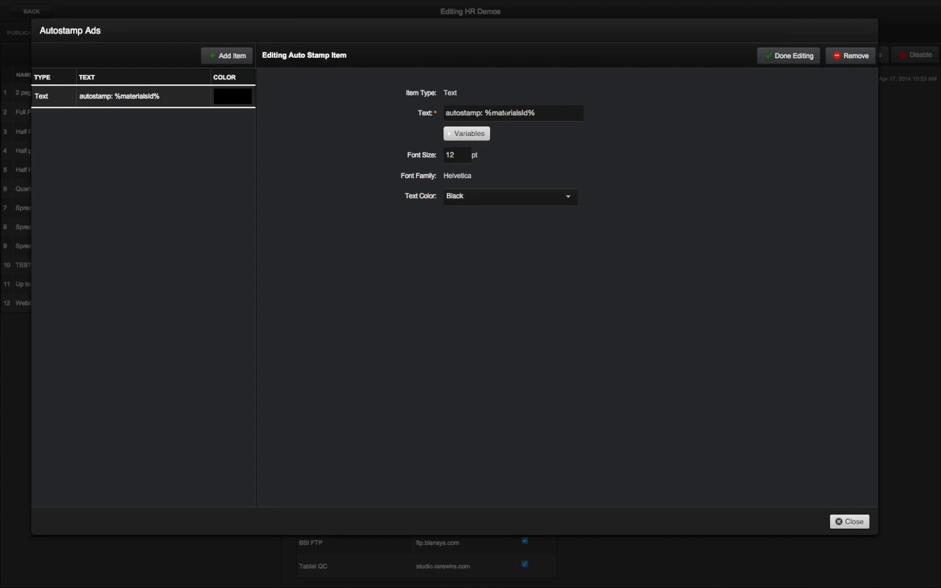
left_click(475, 137)
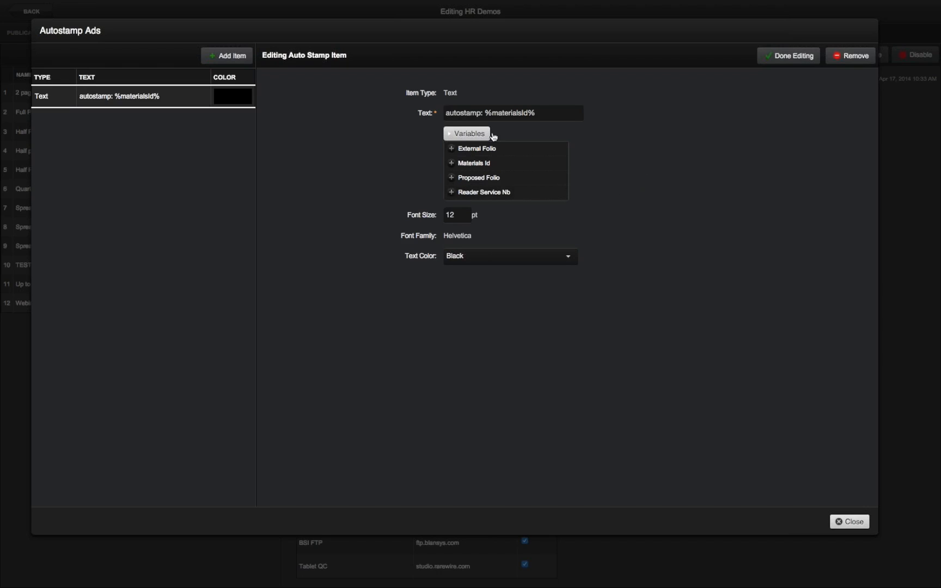
left_click(490, 133)
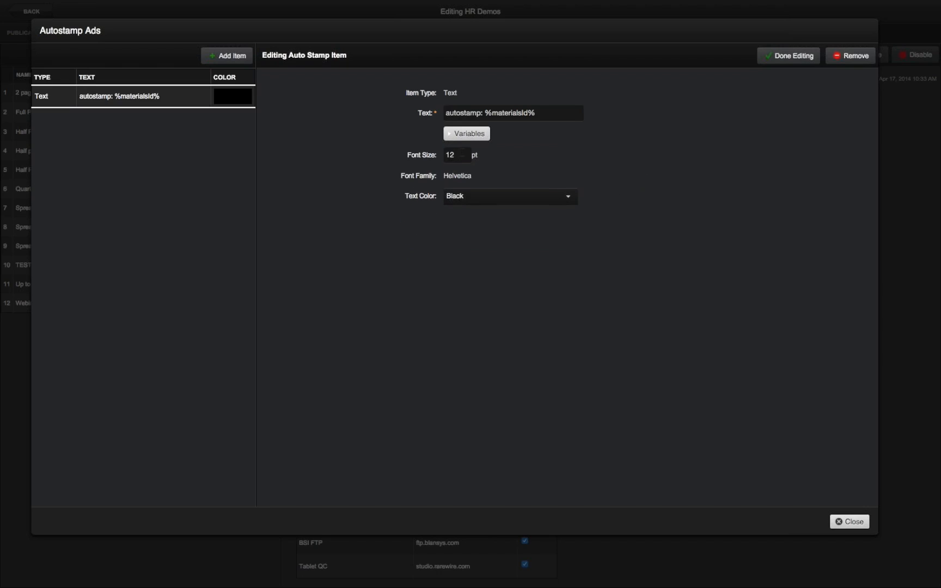
Set the auto stamp text's font size to 10 pt, keep its color Black, and close the autostamp settings.
double_click(449, 155)
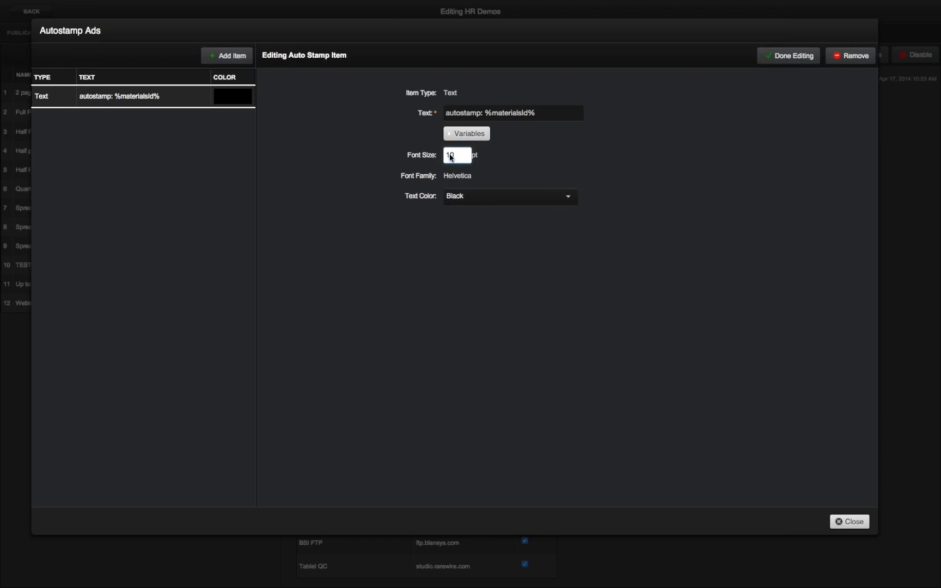
left_click(538, 162)
left_click(512, 197)
left_click(648, 169)
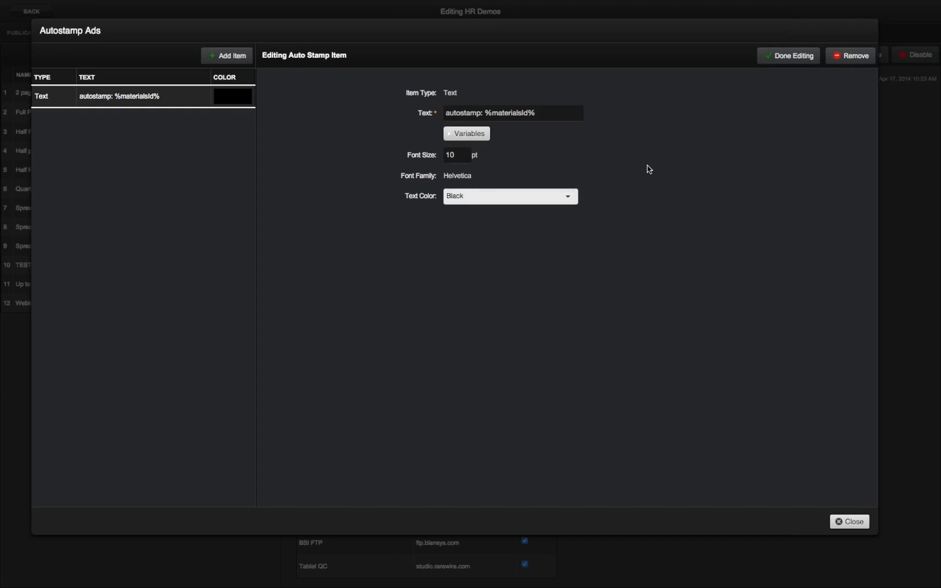
left_click(493, 200)
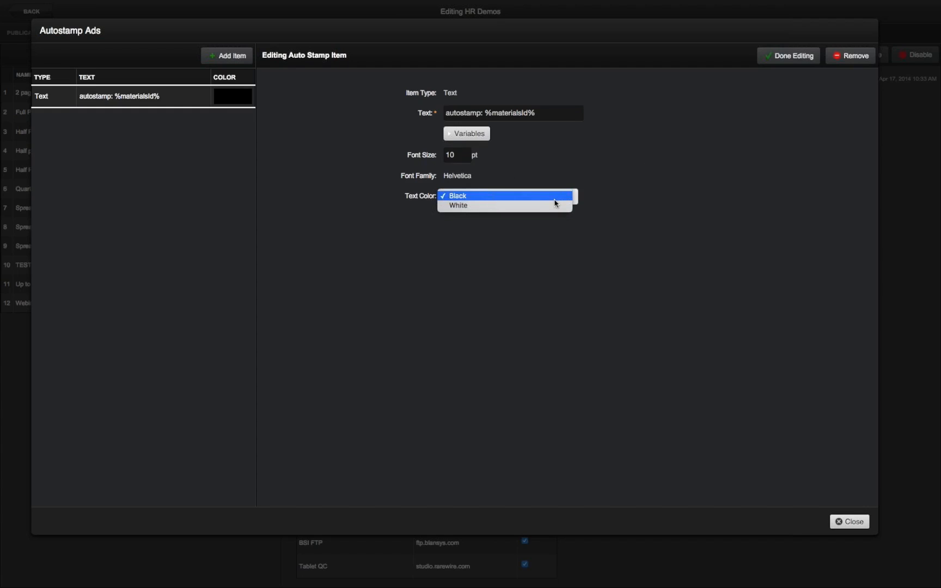
left_click(660, 201)
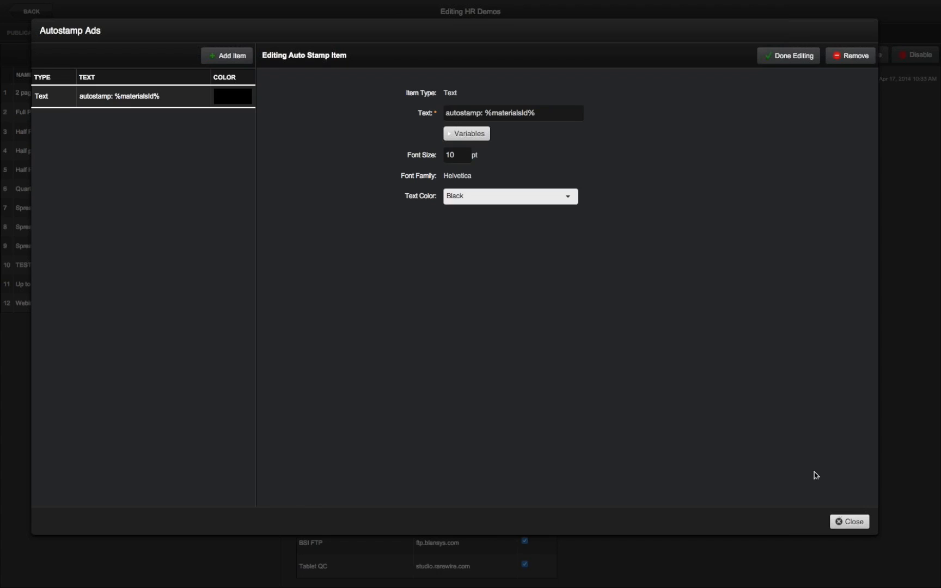
left_click(855, 524)
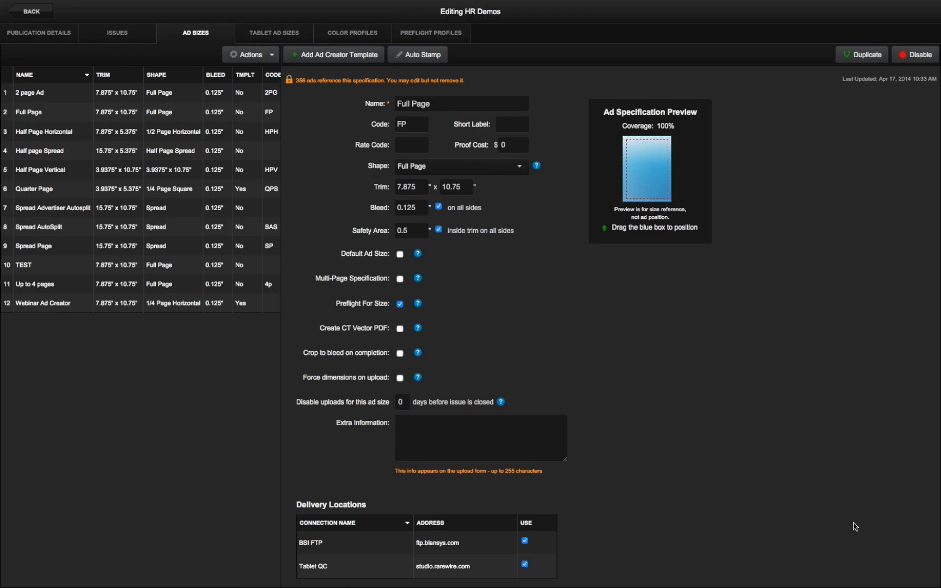
Move the auto stamp text from the bottom to the top edge of the Full Page preview and close the autostamp settings.
left_click(428, 61)
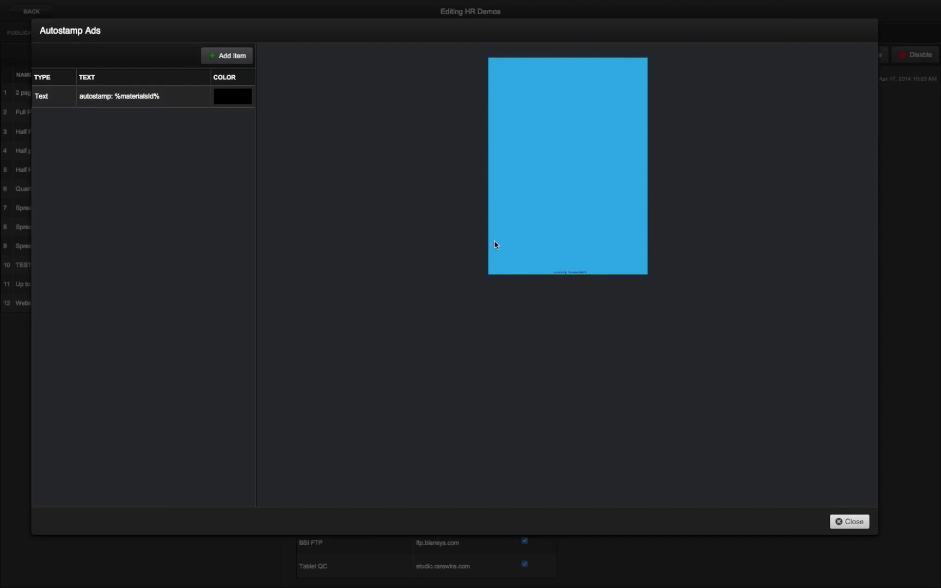
left_click_drag(580, 274, 580, 58)
left_click(863, 522)
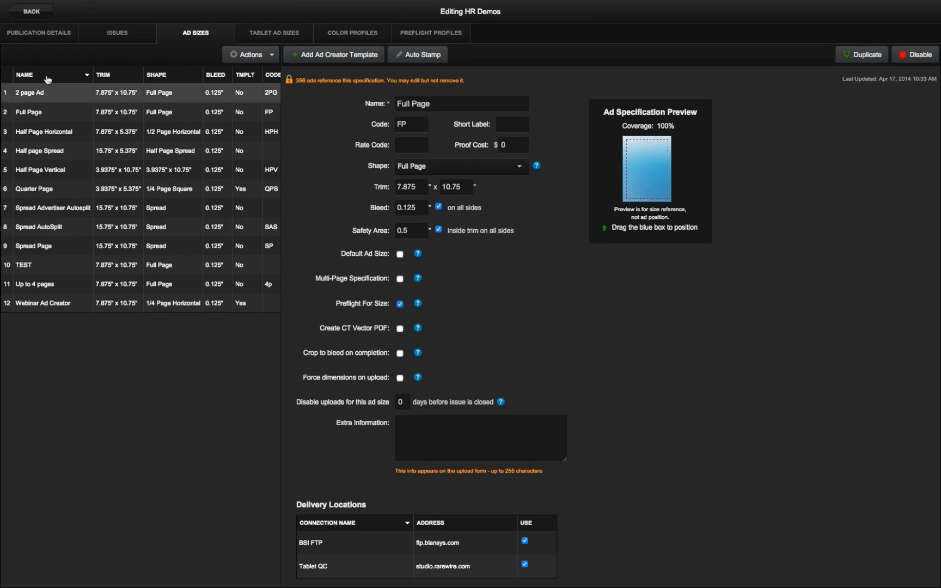
Leave the HR Demos publication and open the new trim tool ad from the print ads list.
left_click(37, 14)
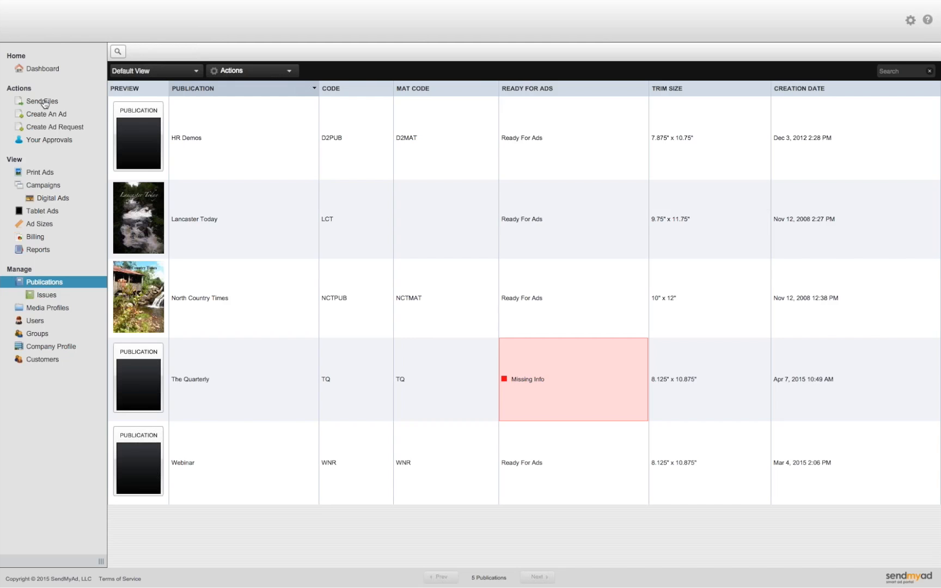
left_click(37, 174)
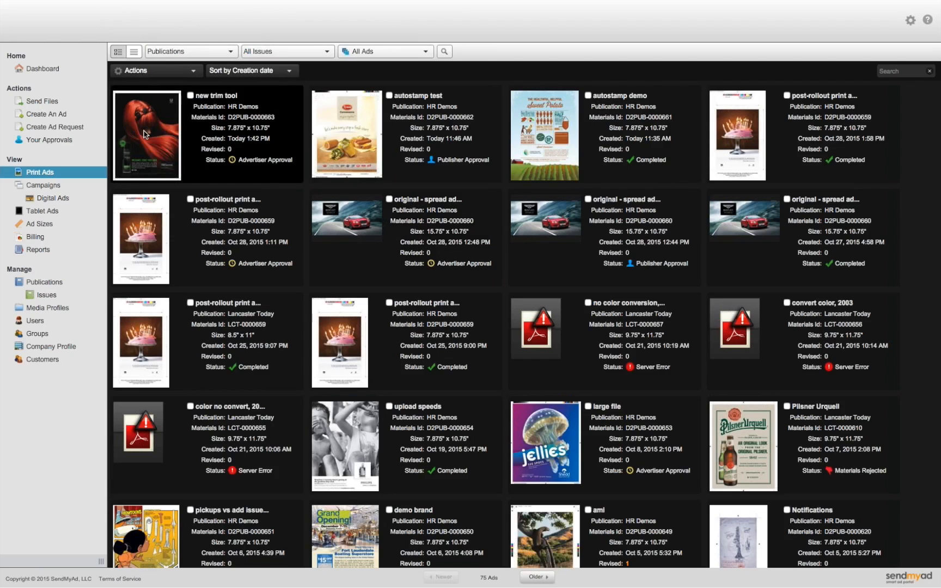
left_click(146, 135)
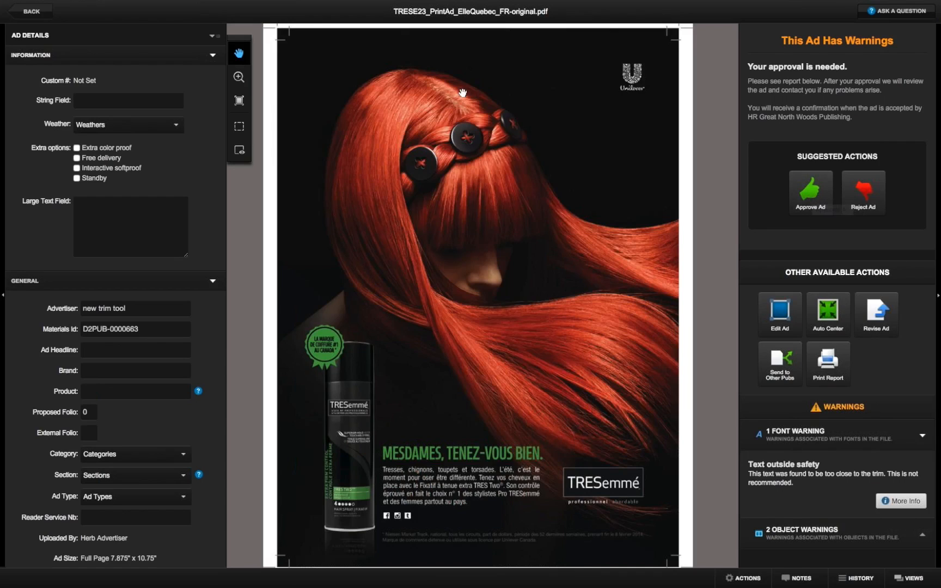
Open the post-rollout print ad, review its general details, and reopen the new trim tool ad from the print ads list.
left_click(36, 11)
left_click(512, 239)
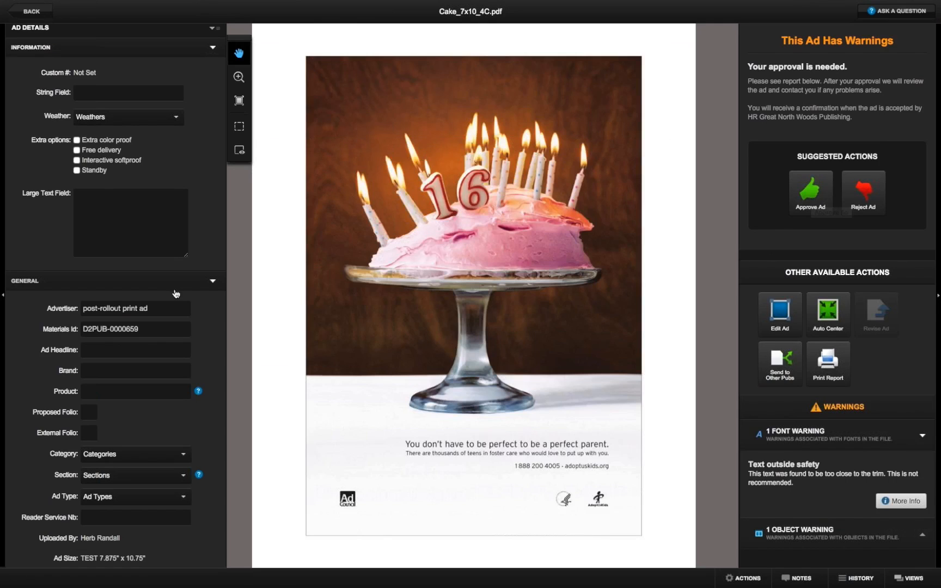
scroll(175, 289, "down", 3)
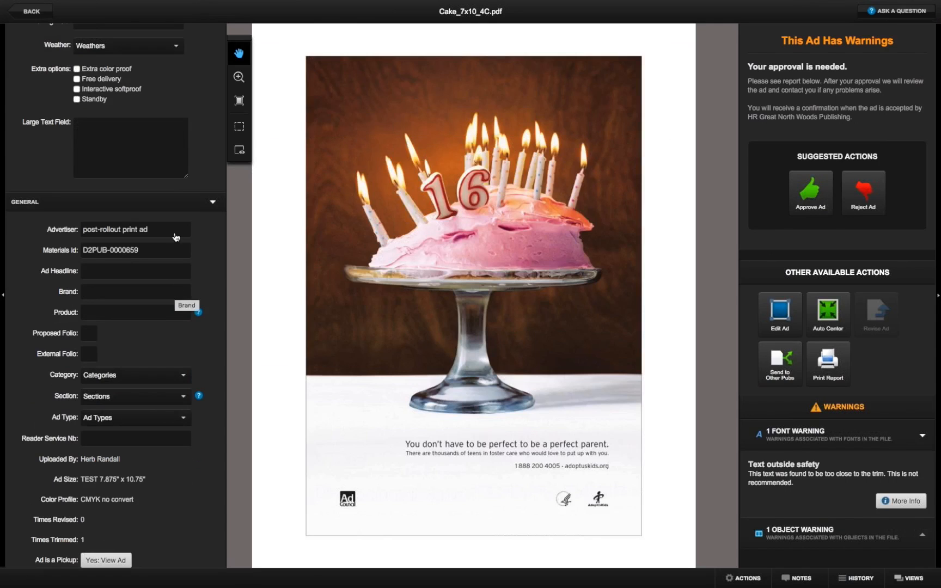
left_click(36, 13)
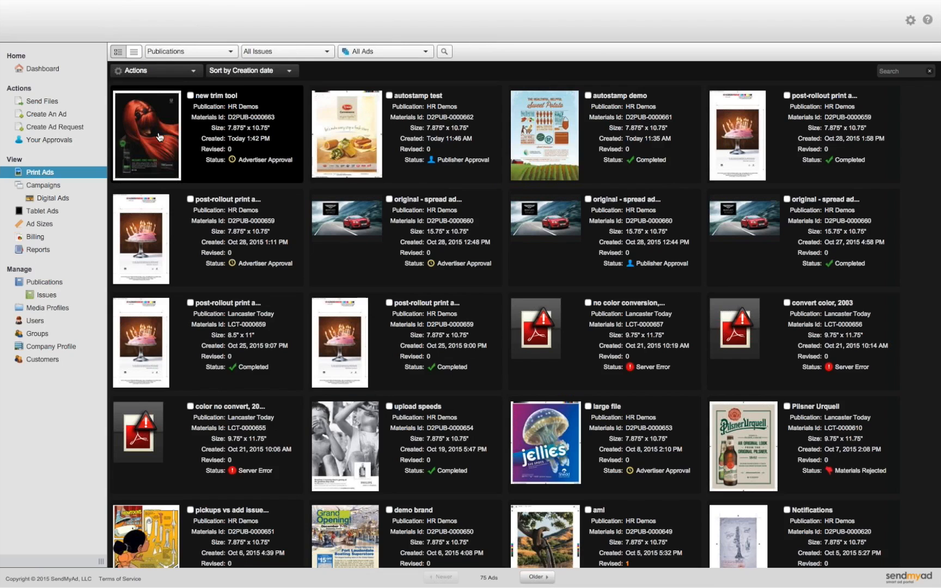
left_click(159, 136)
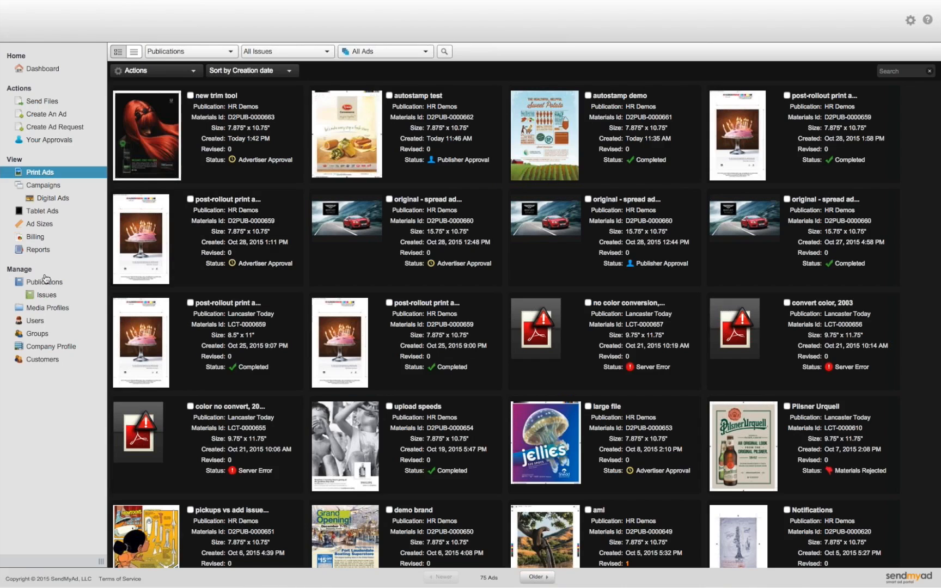
Open the Full Page ad size of the HR Demos publication for editing.
left_click(45, 282)
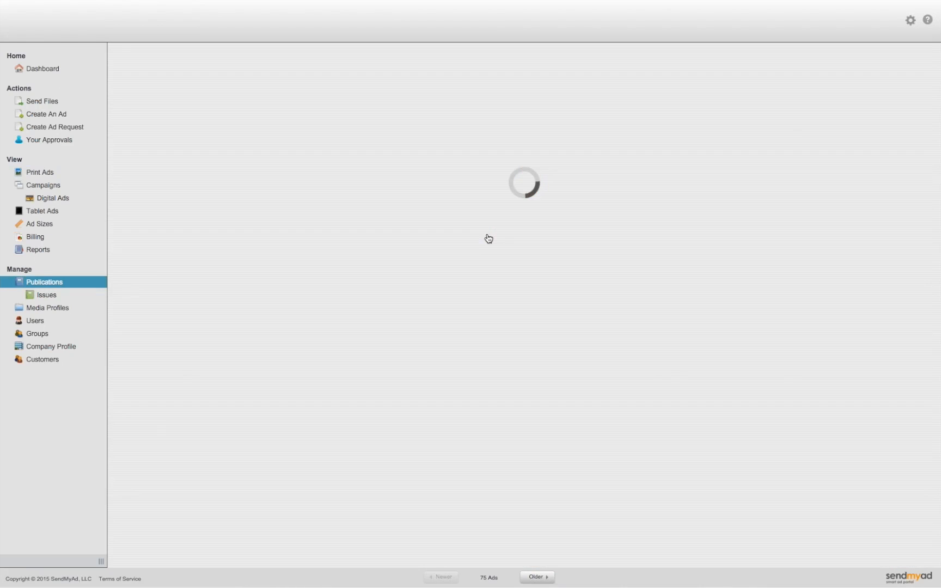
double_click(210, 134)
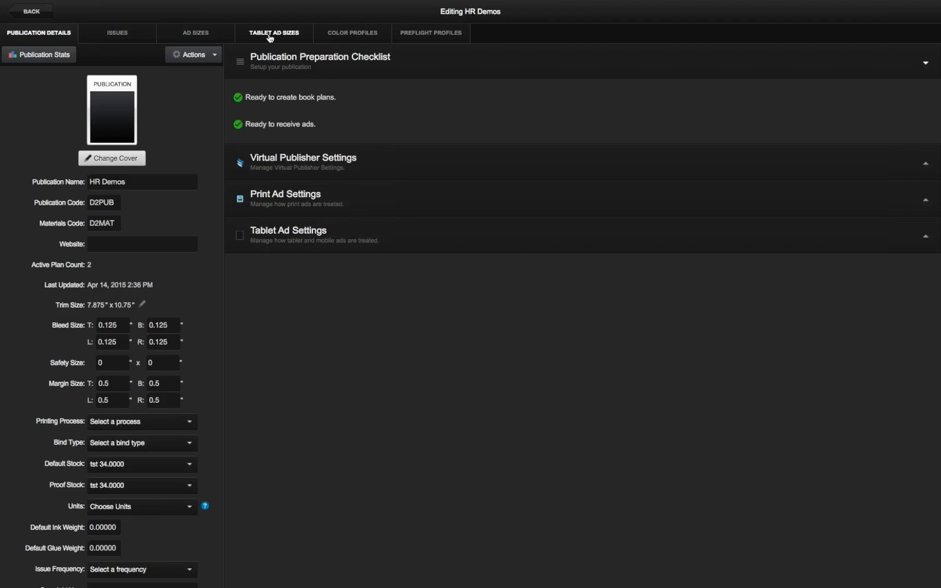
left_click(222, 38)
left_click(56, 119)
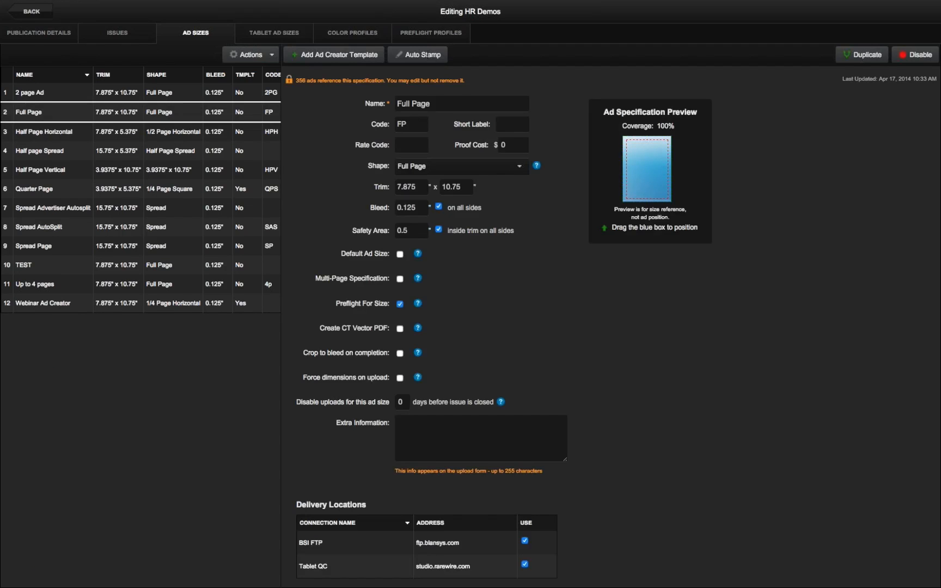
Set the text color of the Full Page auto stamp item to White and close the autostamp settings.
left_click(418, 55)
left_click(167, 101)
left_click(489, 197)
left_click(493, 205)
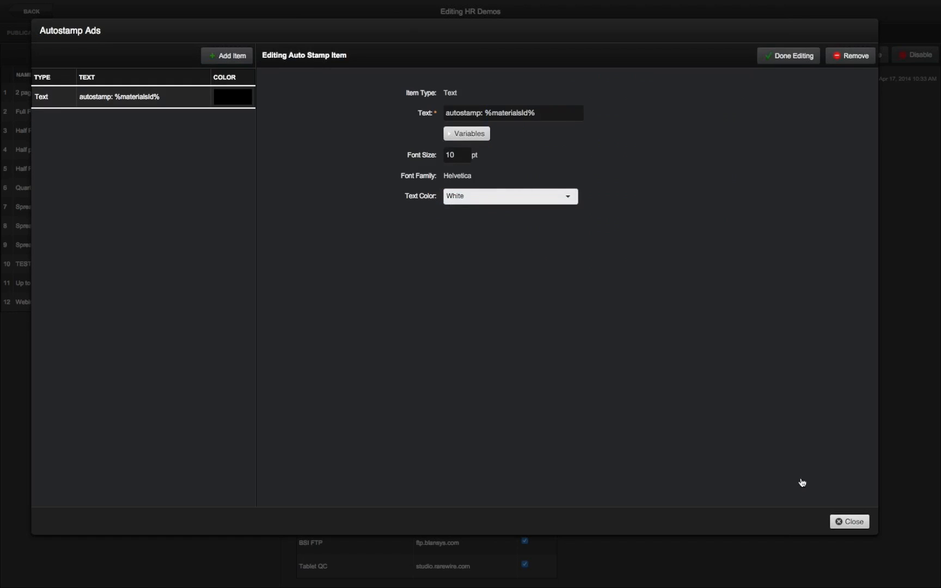
left_click(853, 523)
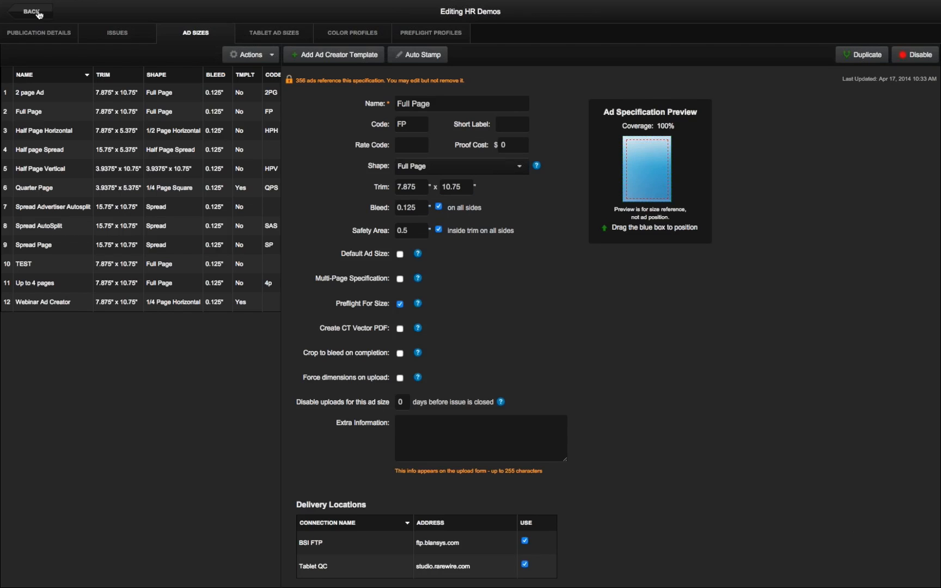
Leave the HR Demos publication, open the new trim tool print ad, approve it and confirm the approval.
left_click(39, 14)
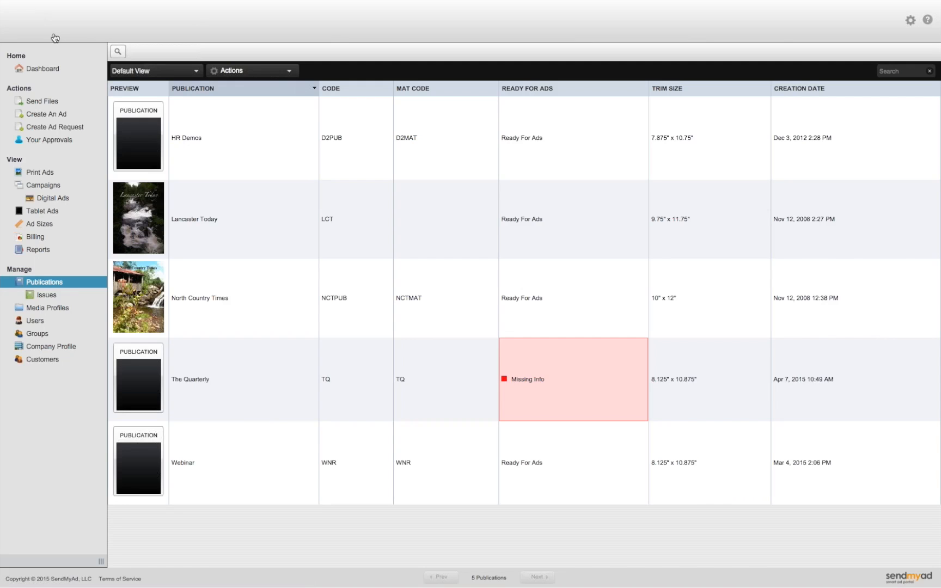
left_click(43, 171)
left_click(172, 155)
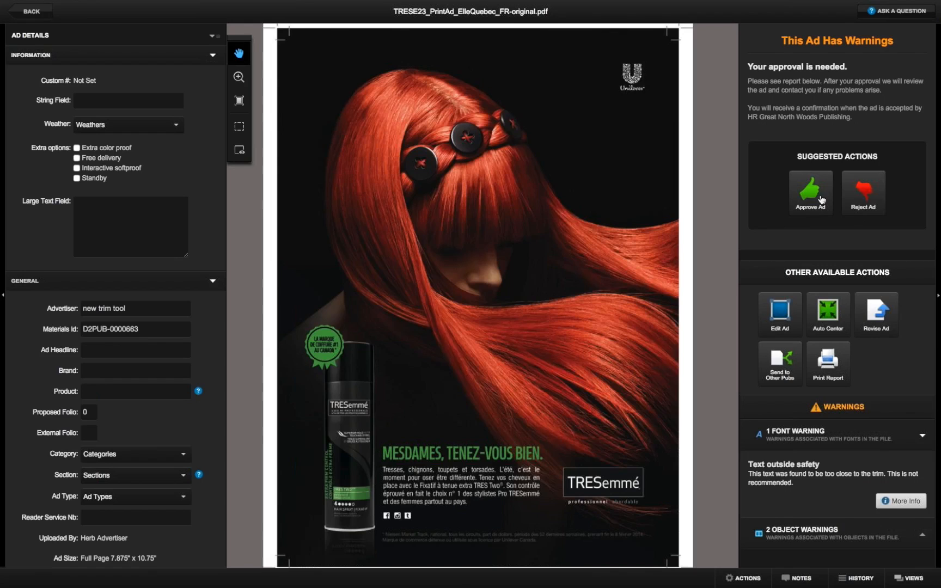
left_click(821, 197)
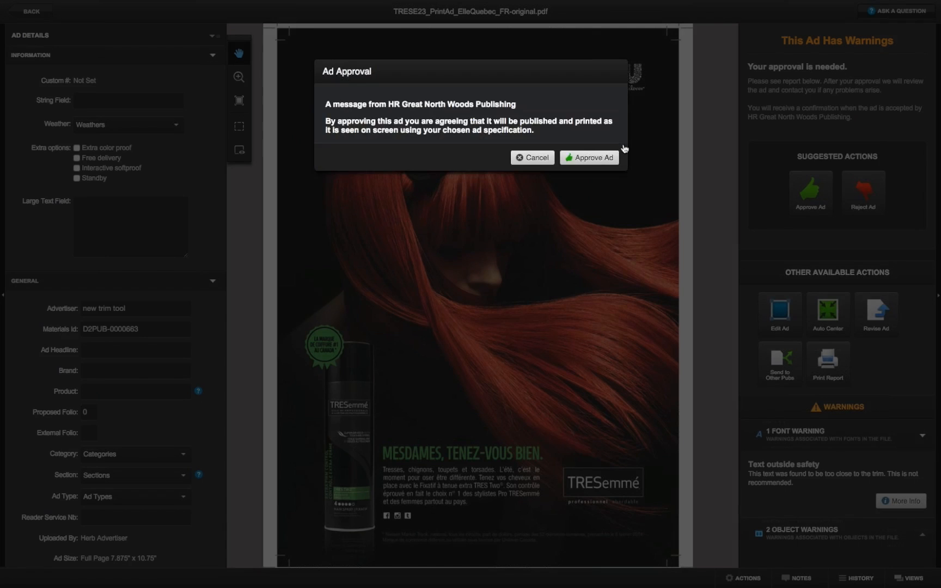
left_click(612, 156)
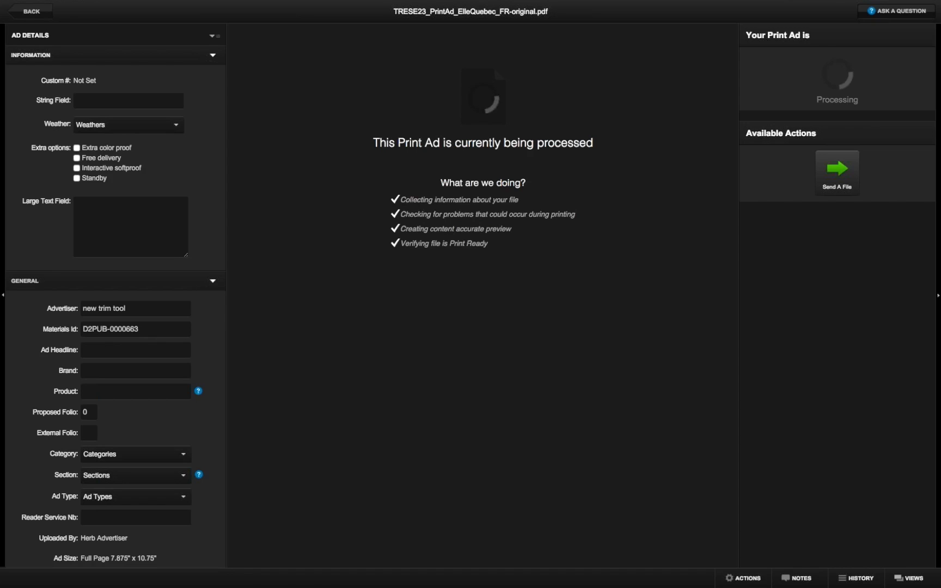
Leave the processing ad and start sending a Print Magazine Ad for the HR Demos publication.
left_click(31, 13)
left_click(39, 102)
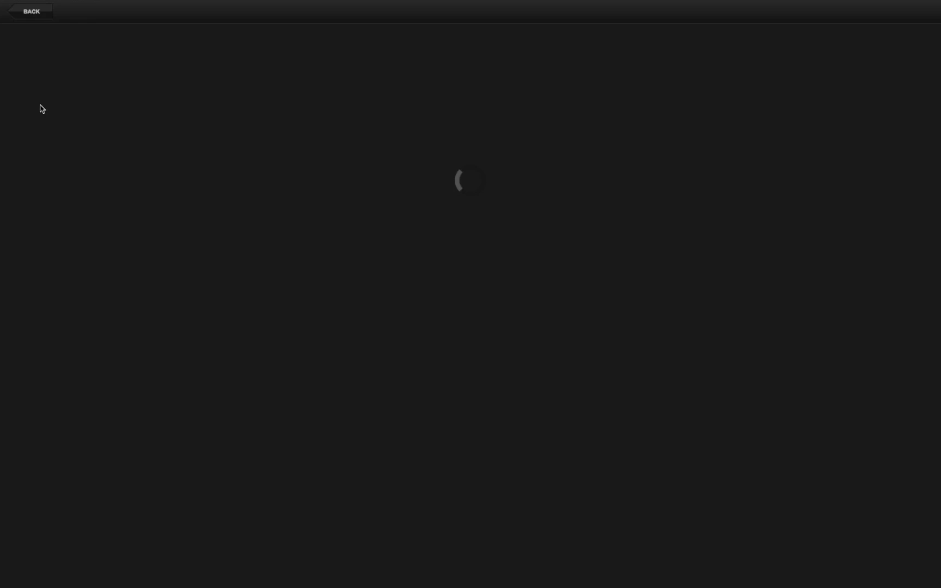
left_click(374, 221)
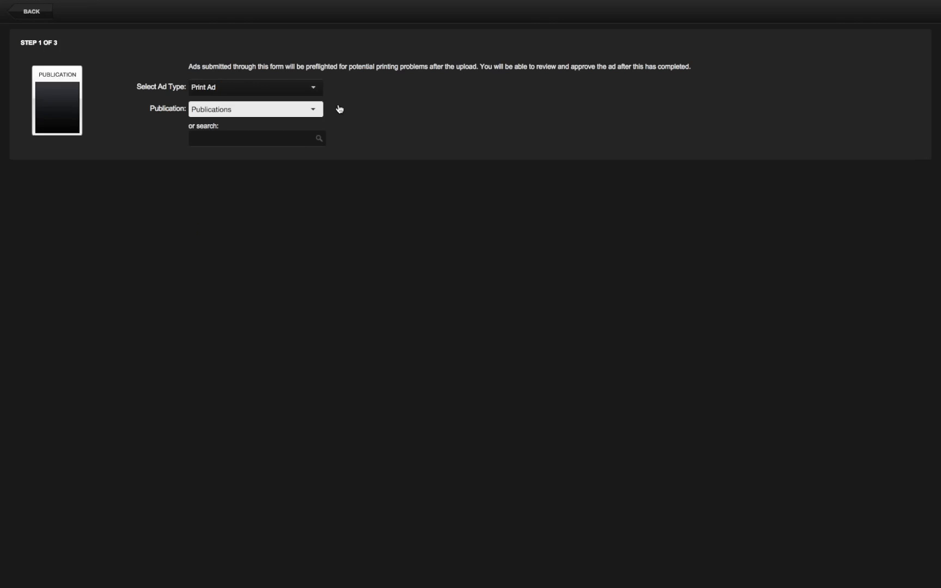
left_click(231, 111)
left_click(225, 138)
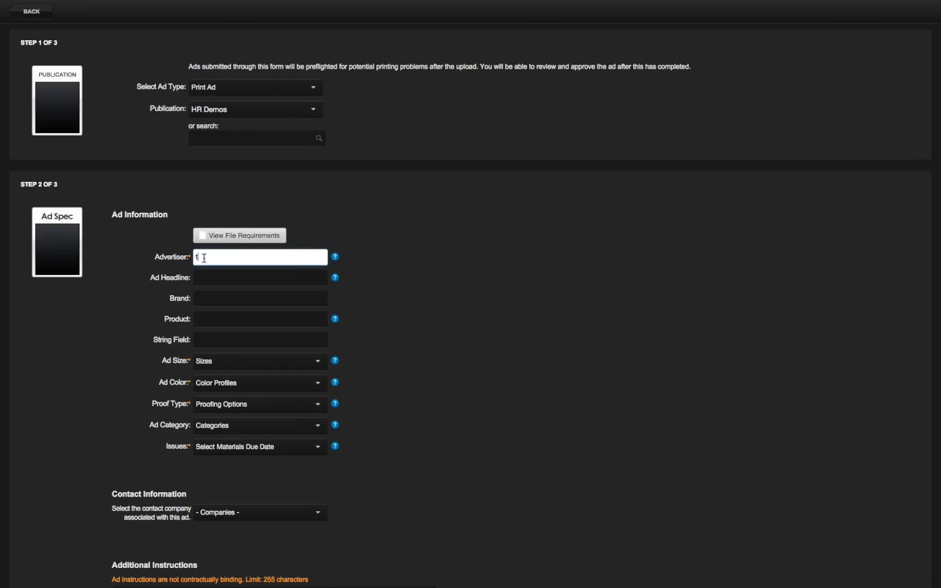
Enter trim tool webinar as the advertiser, with Full Page 7.875" x 10.75" as ad size and CMYK no convert as ad color.
type("ol webinar")
left_click(217, 361)
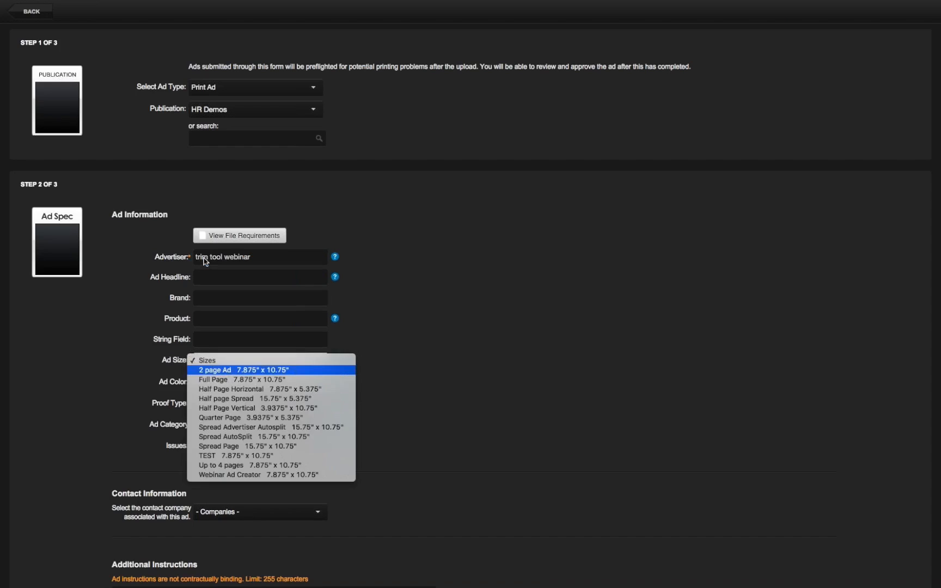
left_click(219, 387)
left_click(217, 386)
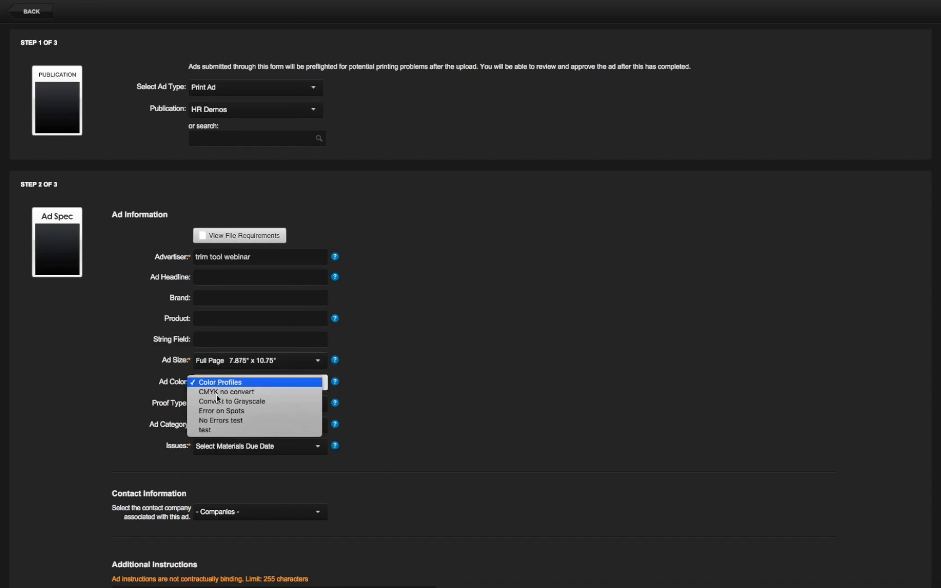
left_click(215, 391)
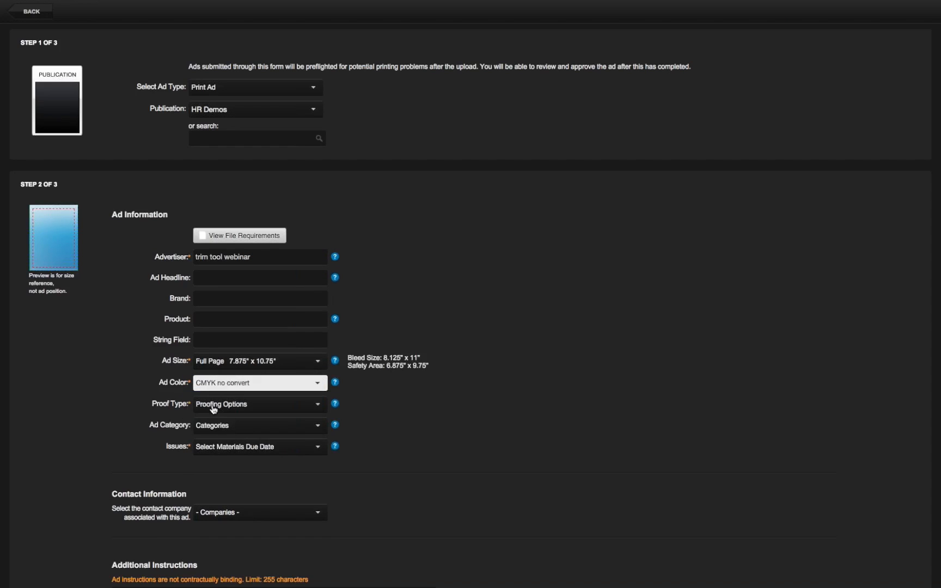
Choose "I will provide my own proof" as proof type, agree to the proof delivery terms, and add the 2016-08-27 issue.
left_click(213, 406)
left_click(400, 436)
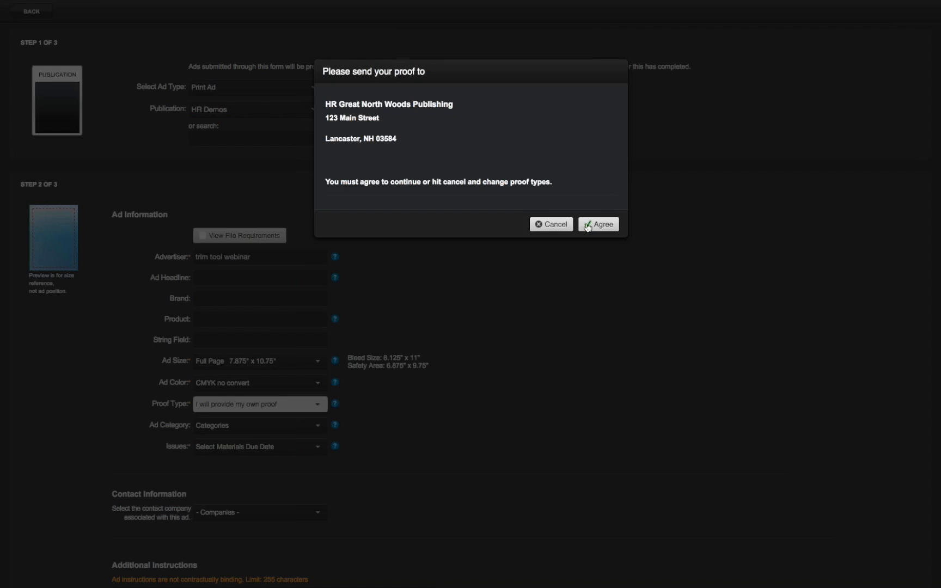
left_click(598, 222)
left_click(242, 451)
left_click(234, 458)
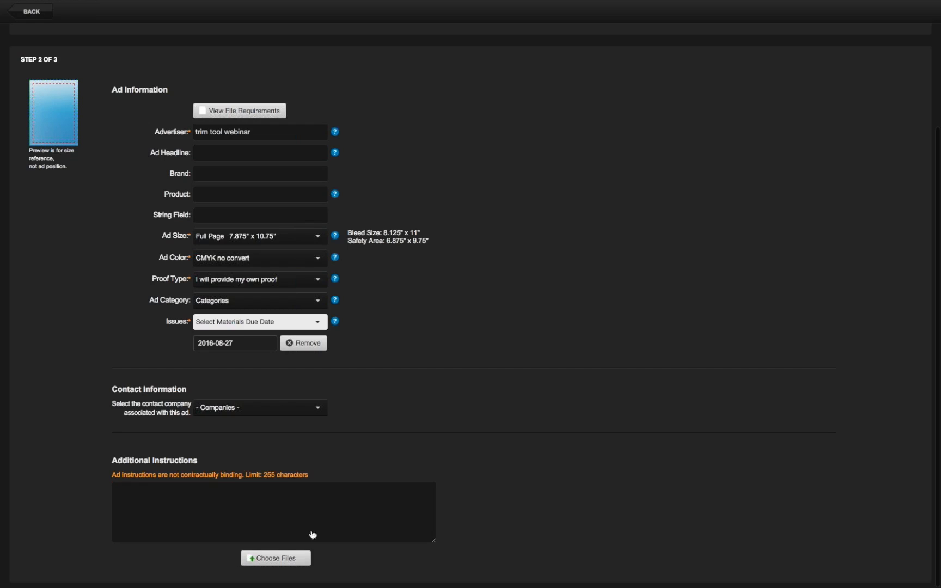
Choose NorthByNorthwest.pdf from the Print folder in Sample ad files and start uploading it.
left_click(296, 564)
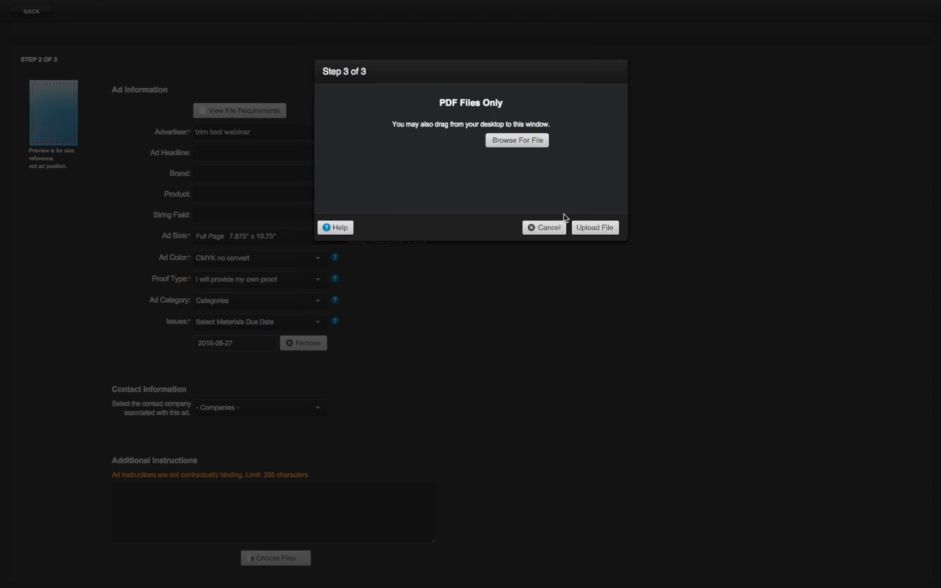
left_click(549, 175)
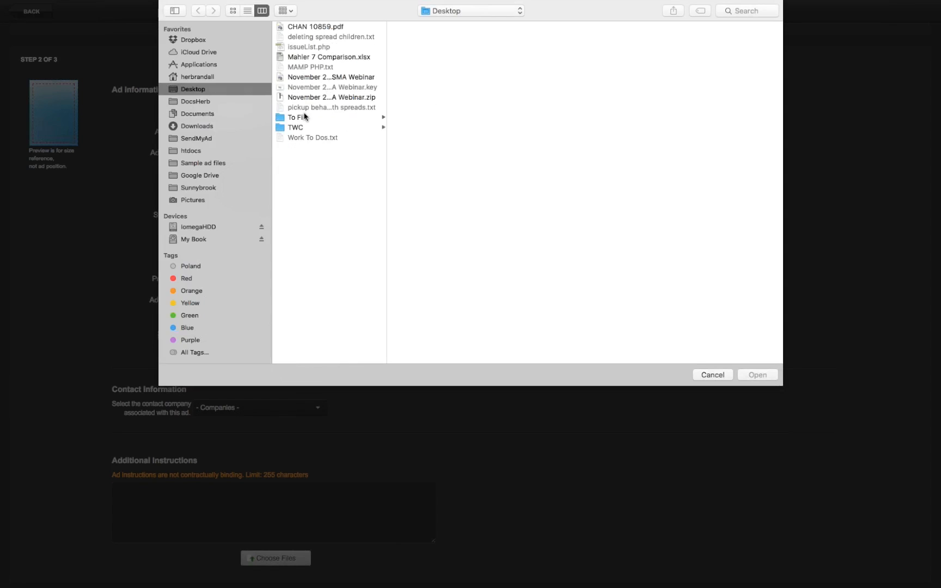
left_click(205, 163)
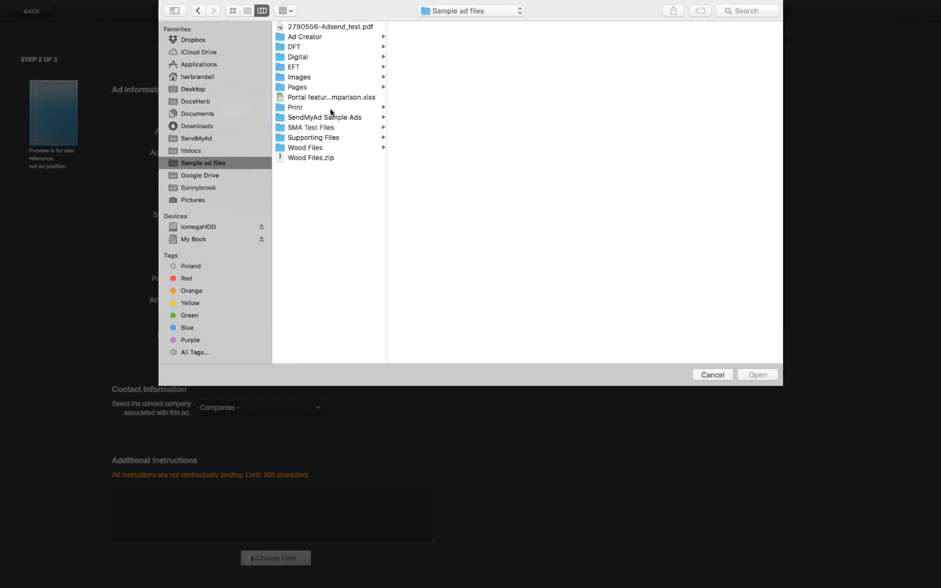
left_click(315, 107)
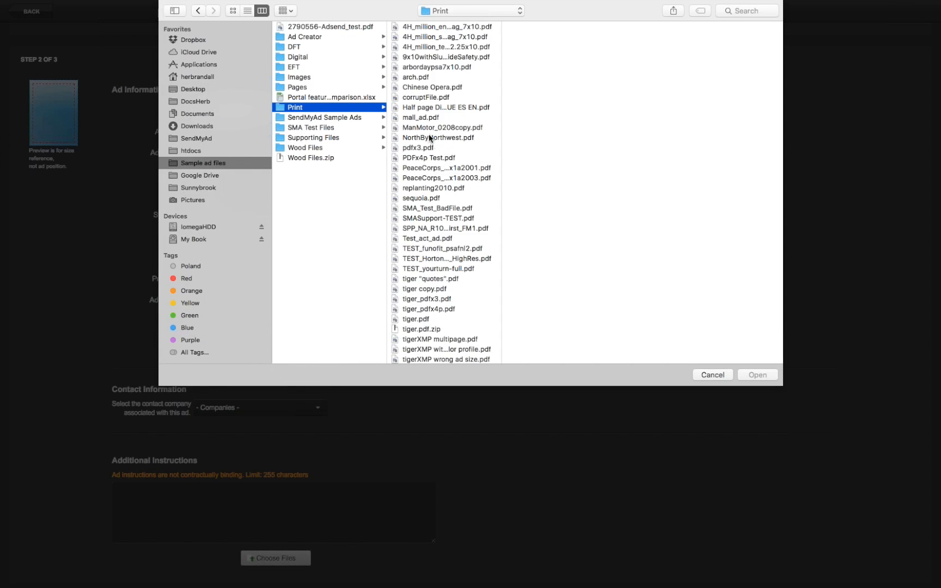
left_click(427, 139)
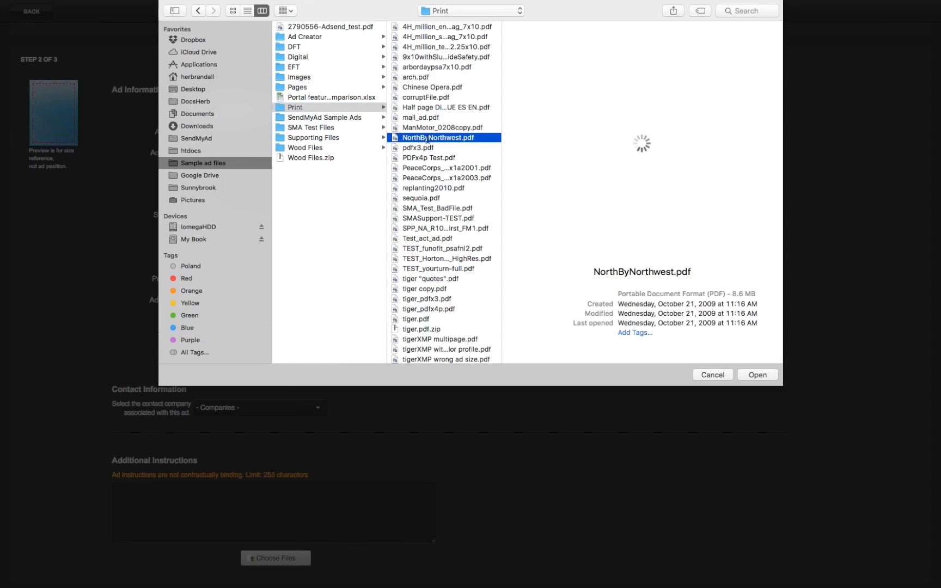
left_click(756, 374)
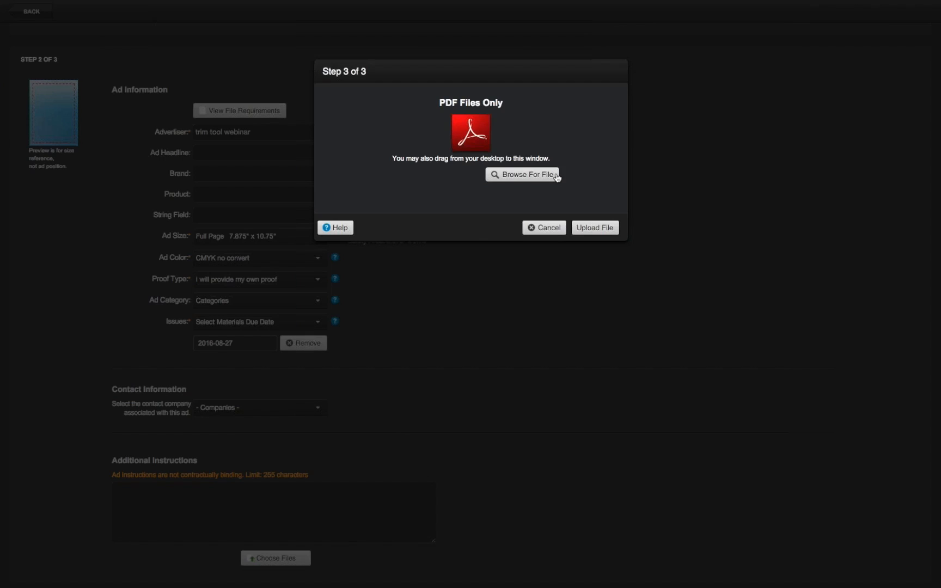
left_click(599, 228)
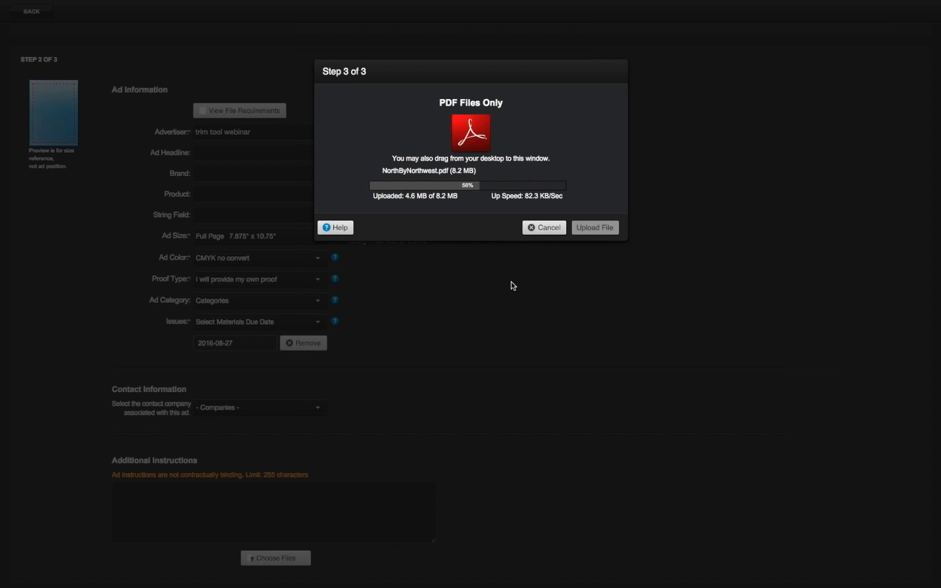
Cancel the file upload and leave the ad submission without sending an ad.
left_click(555, 227)
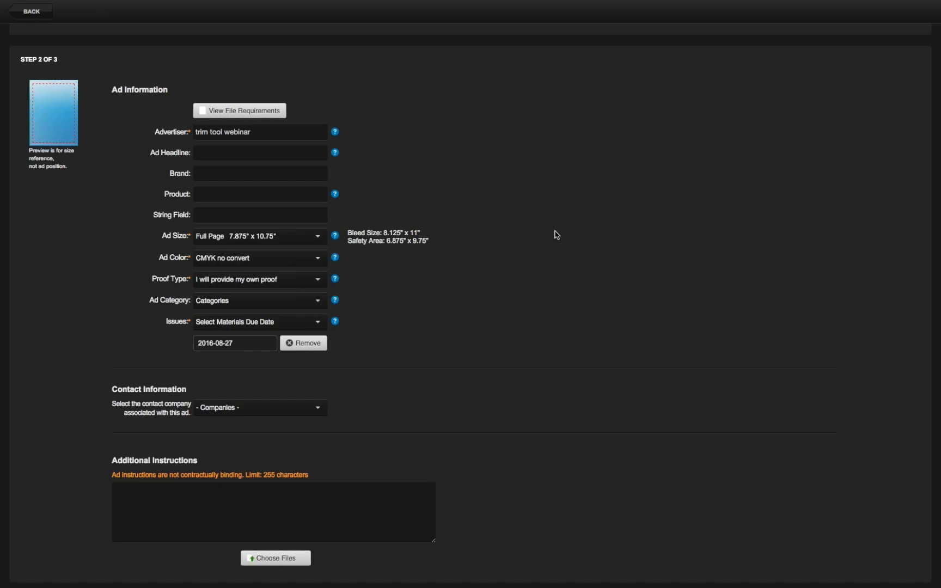
left_click(30, 11)
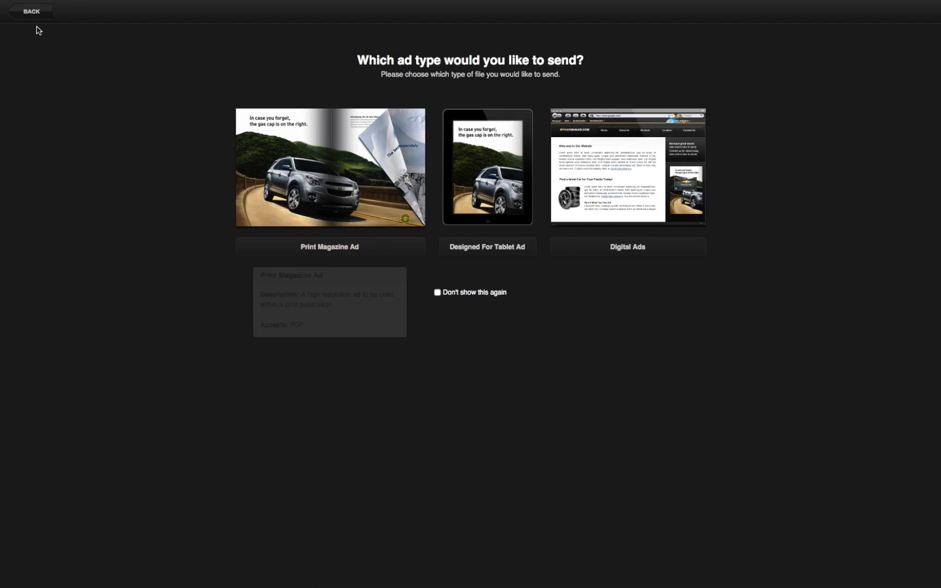
left_click(31, 15)
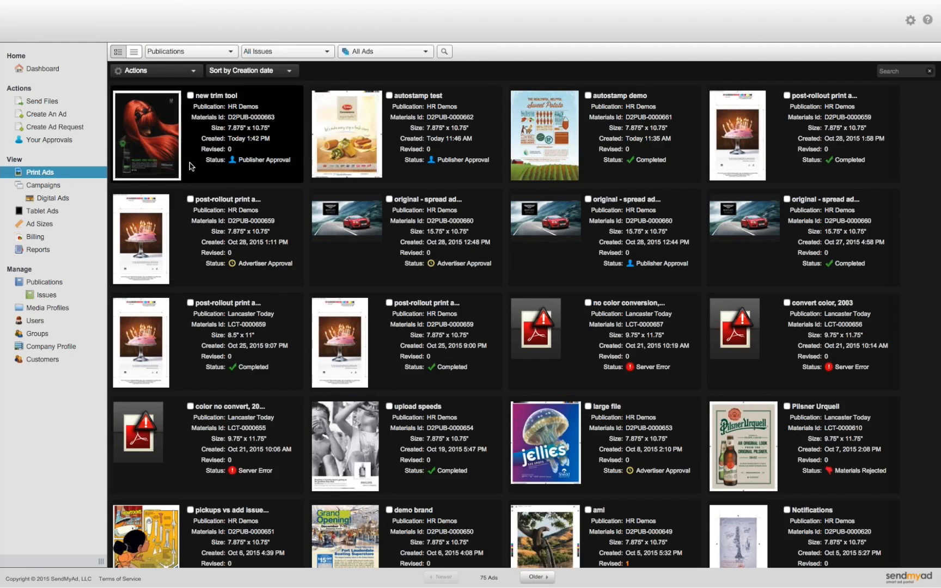
Open the approved new trim tool ad, examine its auto stamp text up close, and review its general ad details.
left_click(156, 146)
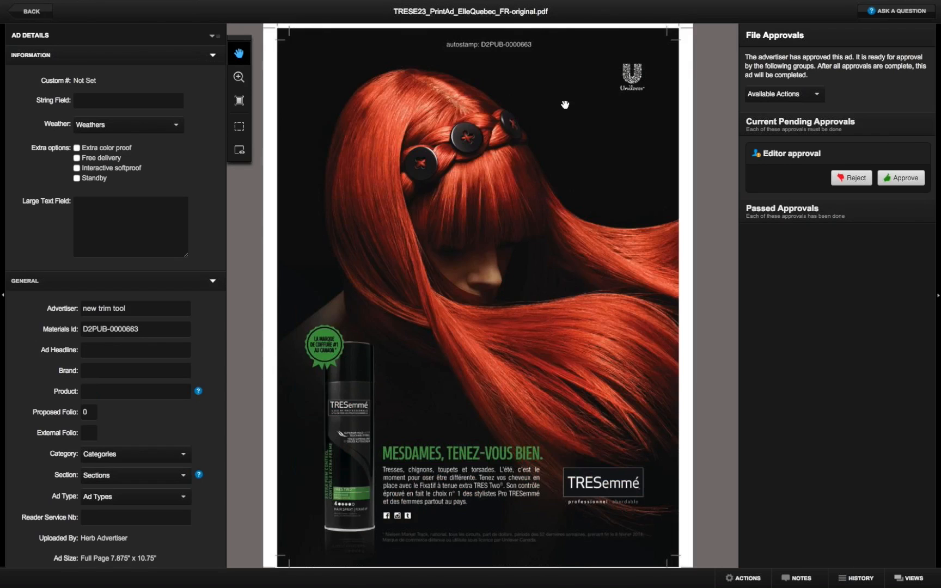
key("z")
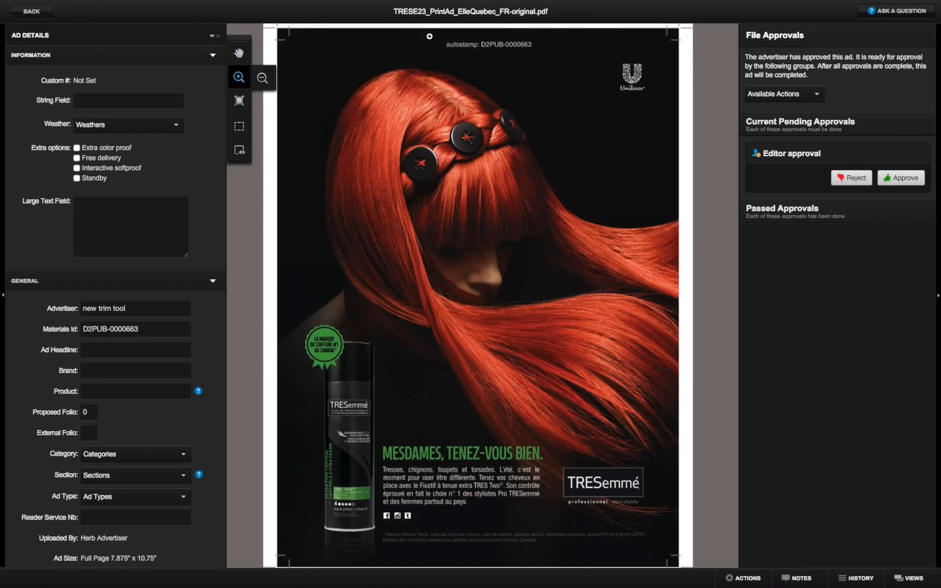
left_click(532, 47)
left_click(471, 347)
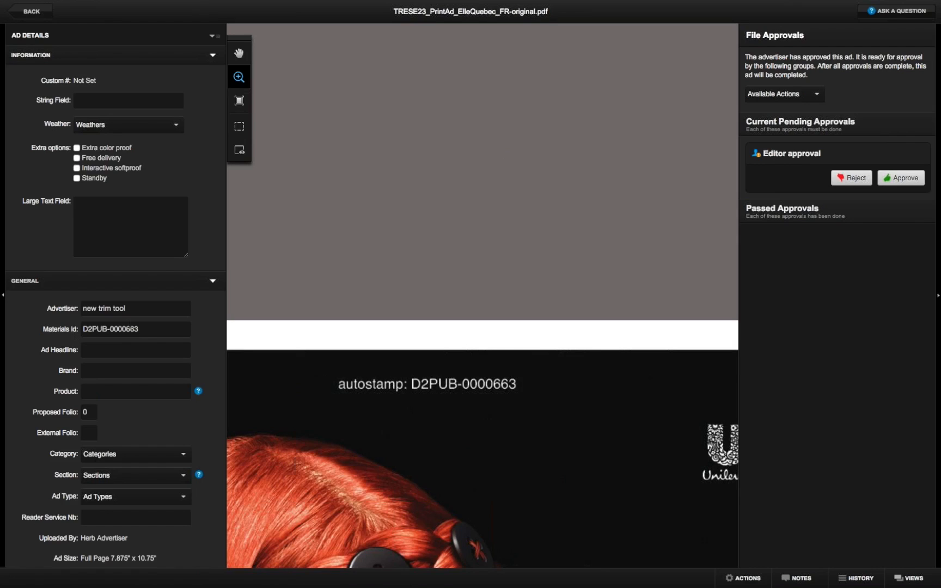
scroll(148, 329, "down", 5)
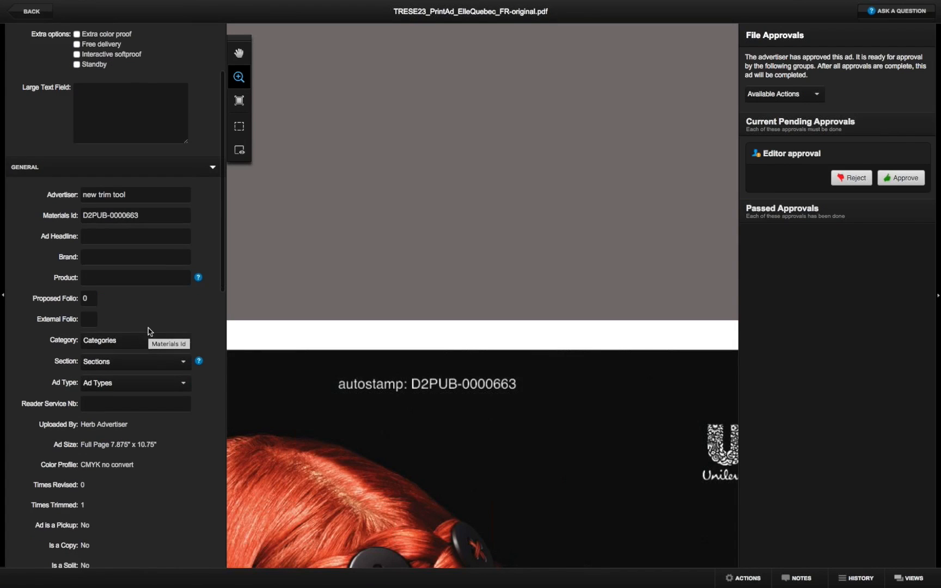
Finish reviewing the new trim tool ad's details, leave it, and start a new print ad file submission for the HR Demos publication.
scroll(147, 330, "down", 5)
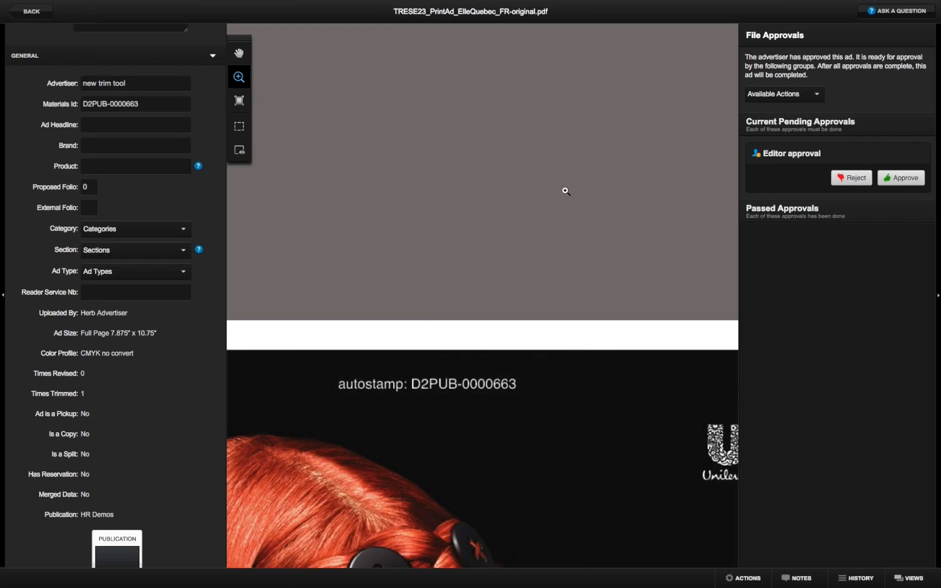
left_click(92, 18)
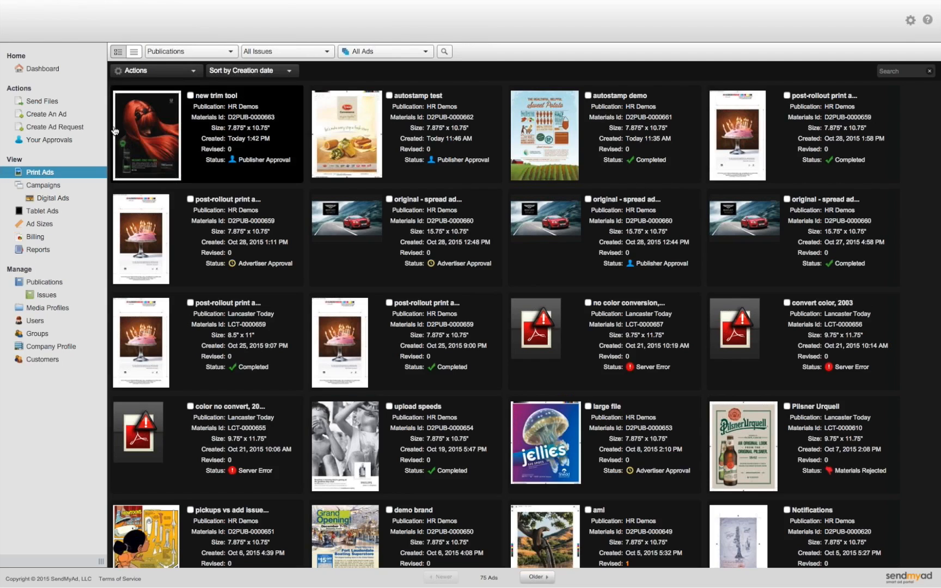
left_click(39, 101)
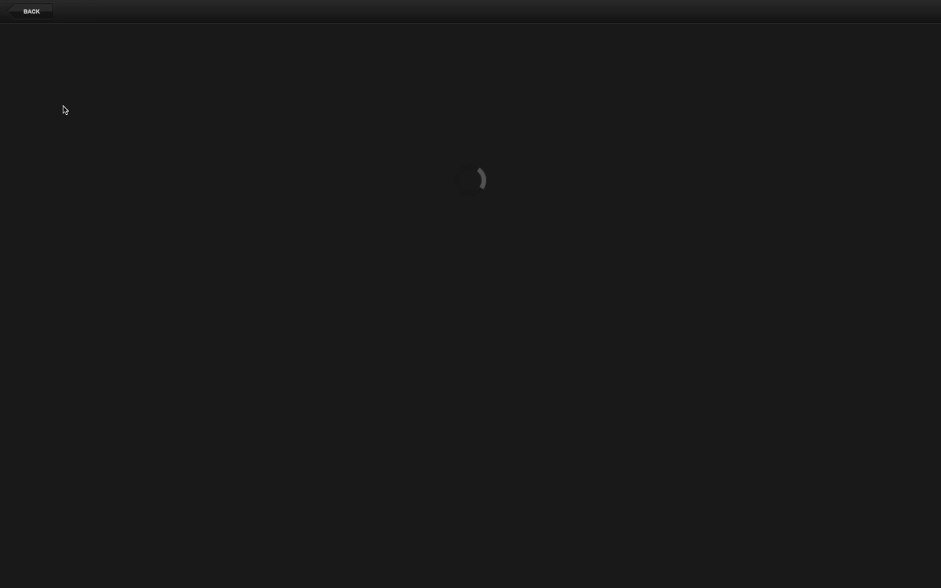
left_click(348, 168)
left_click(249, 110)
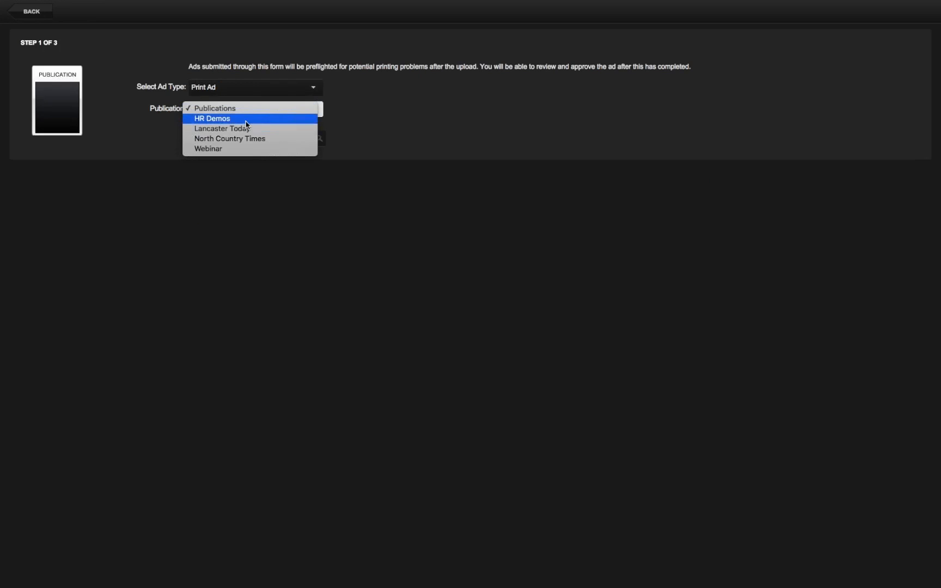
left_click(238, 119)
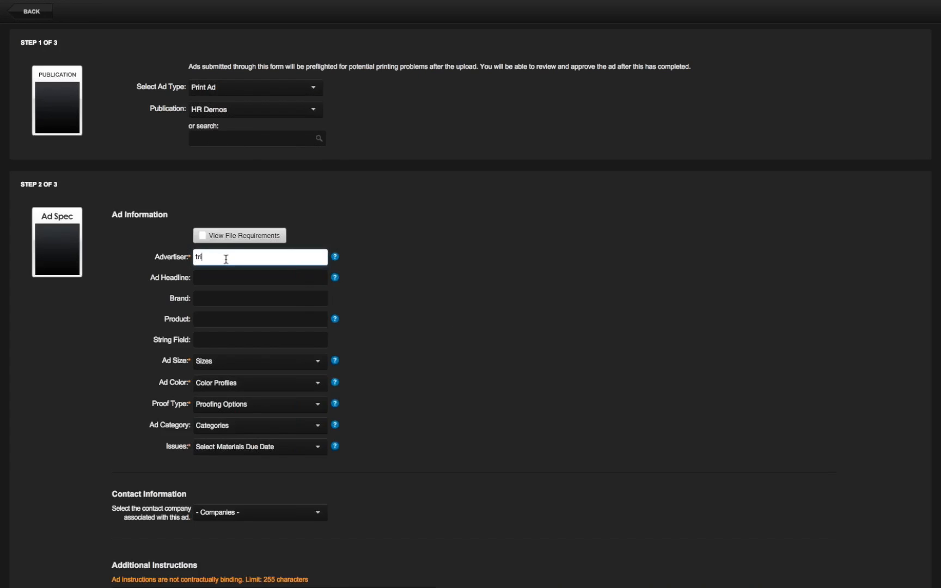
Enter trim as the advertiser, with Full Page 7.875" x 10.75" as ad size and CMYK no convert as ad color.
left_click(262, 364)
left_click(262, 380)
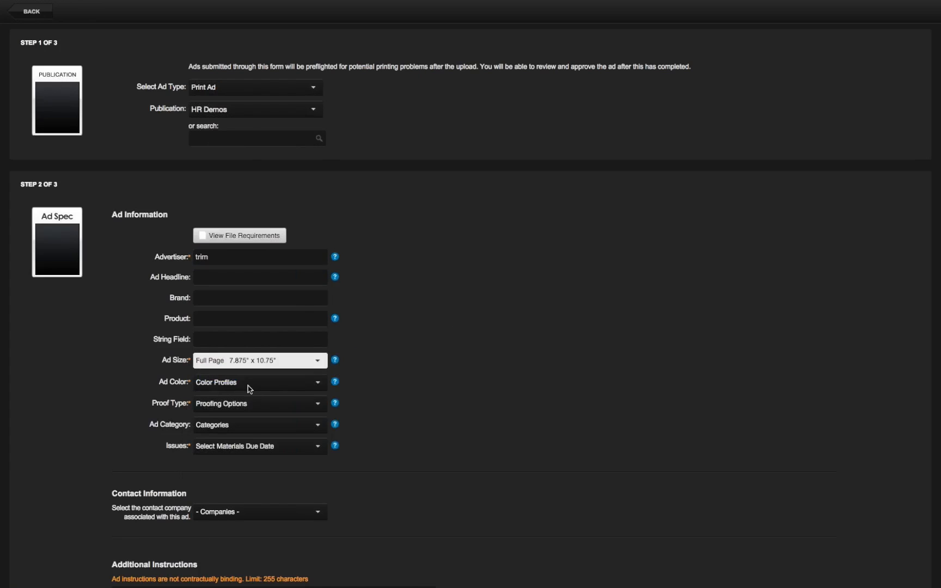
left_click(246, 384)
left_click(226, 392)
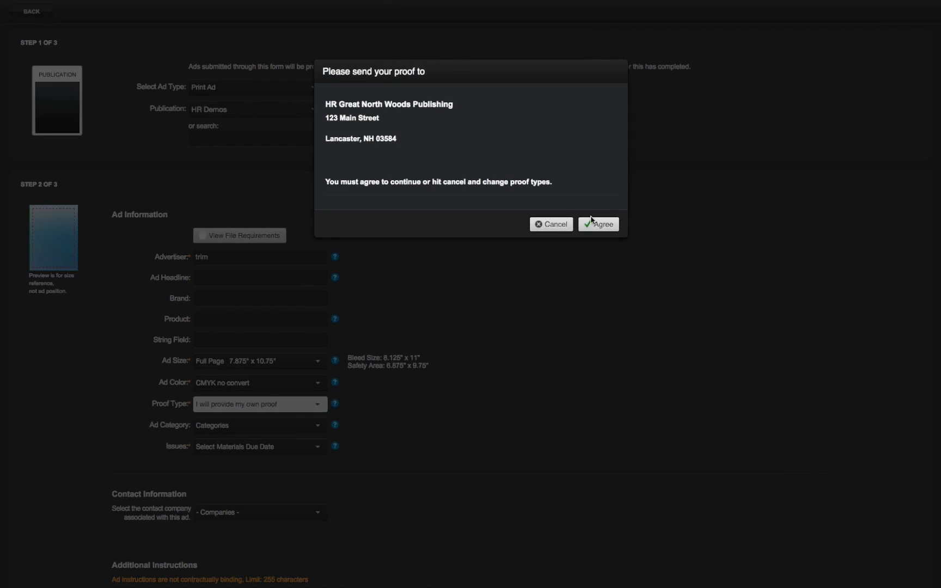
Agree to the delivery terms for the "I will provide my own proof" option and add the 2016-08-27 issue.
left_click(593, 222)
scroll(402, 333, "down", 3)
left_click(258, 343)
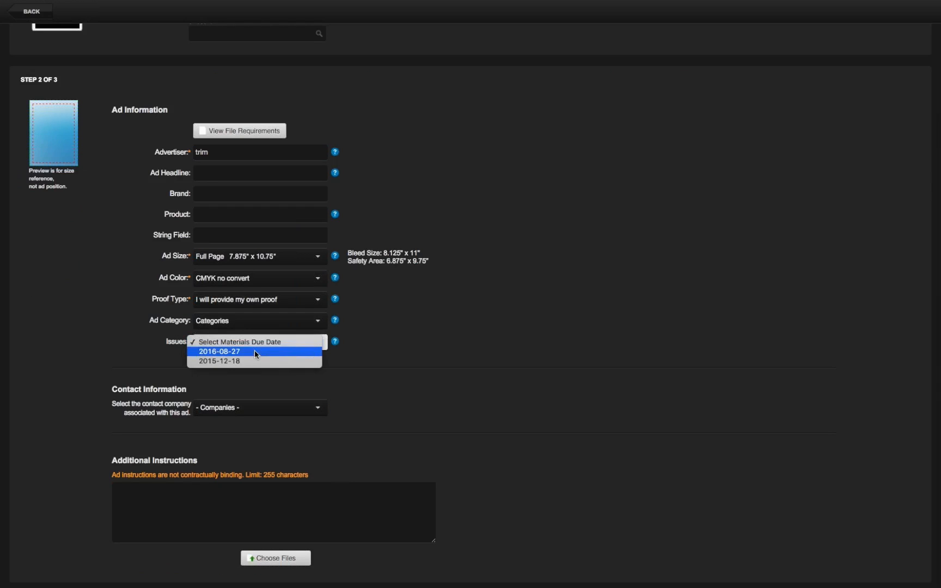
left_click(417, 353)
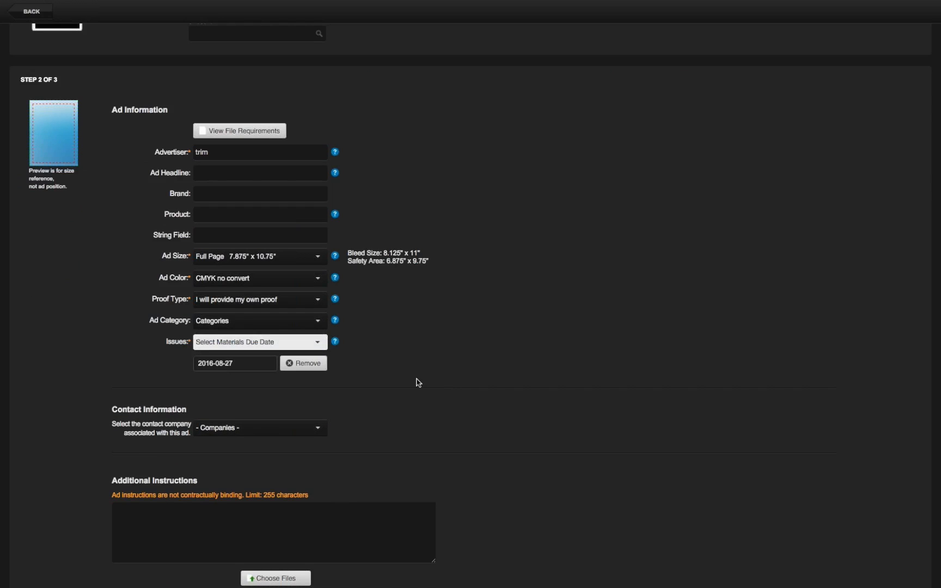
Choose tiger.pdf from the Print folder as the ad file and upload it.
scroll(417, 382, "down", 1)
left_click(297, 560)
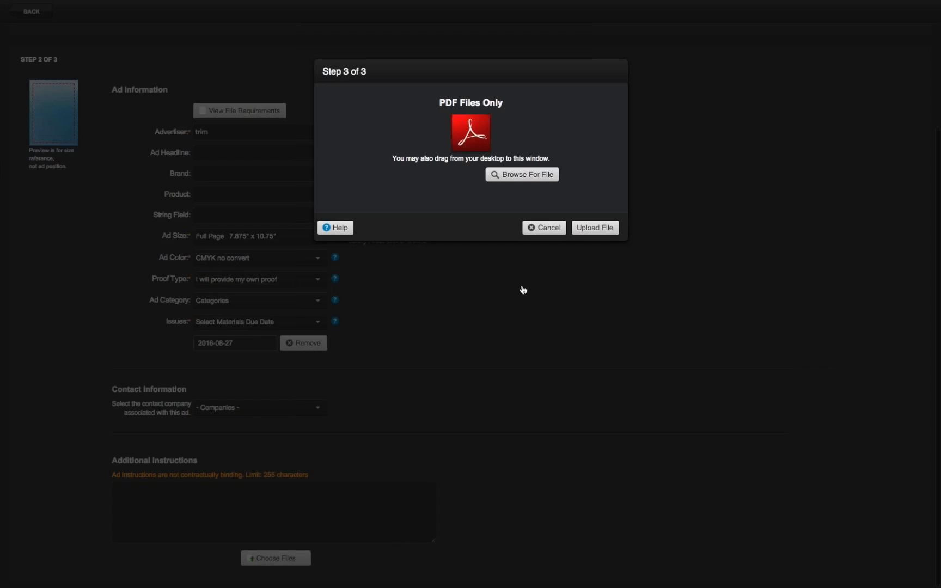
left_click(523, 175)
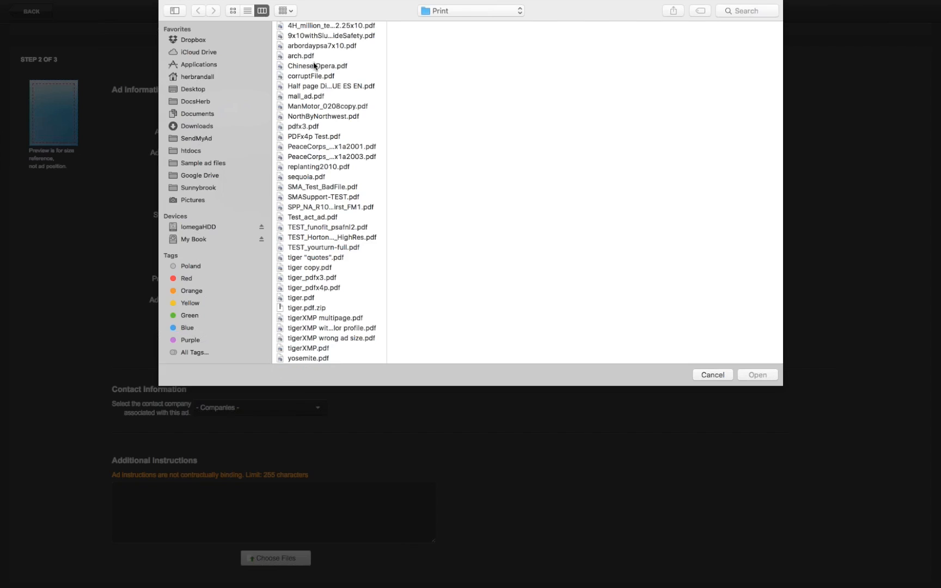
left_click(307, 299)
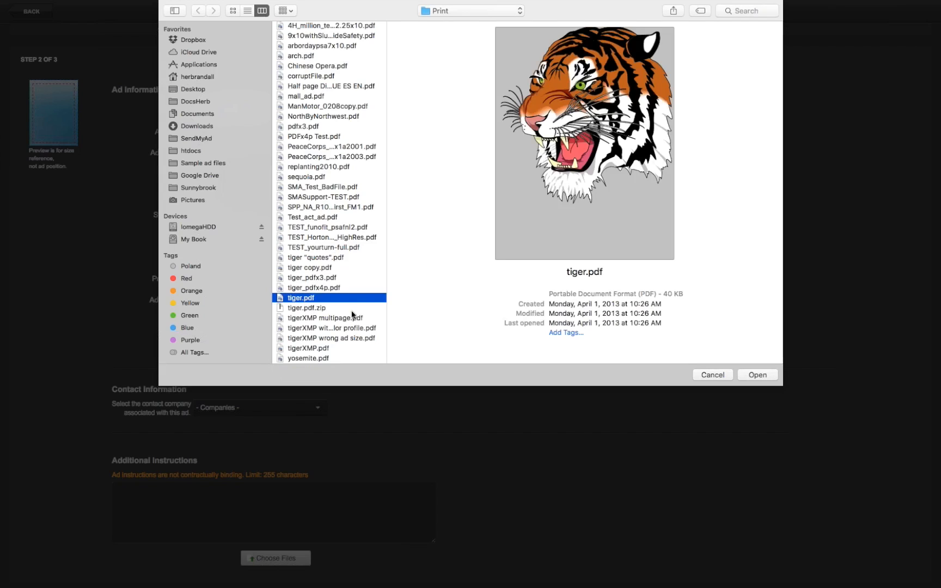
left_click(752, 375)
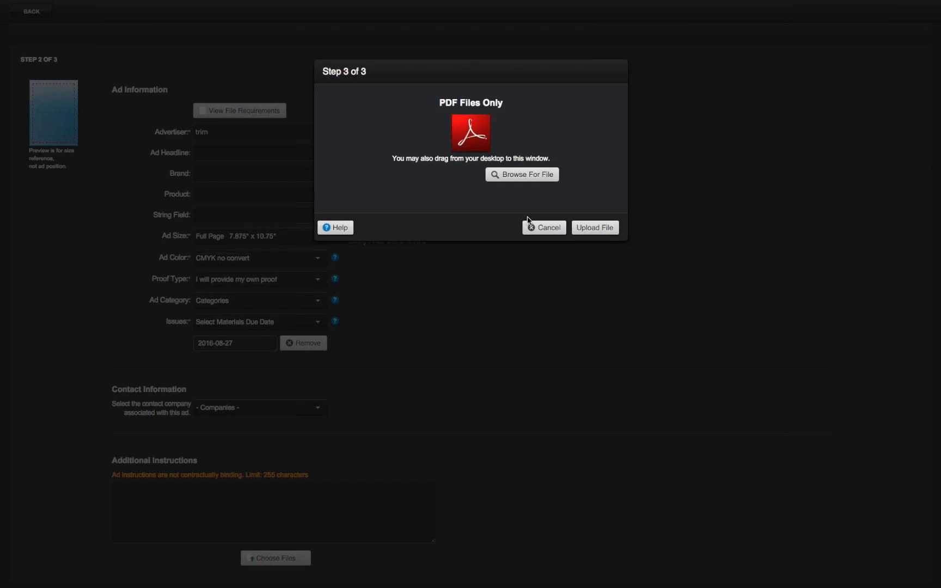
left_click(593, 229)
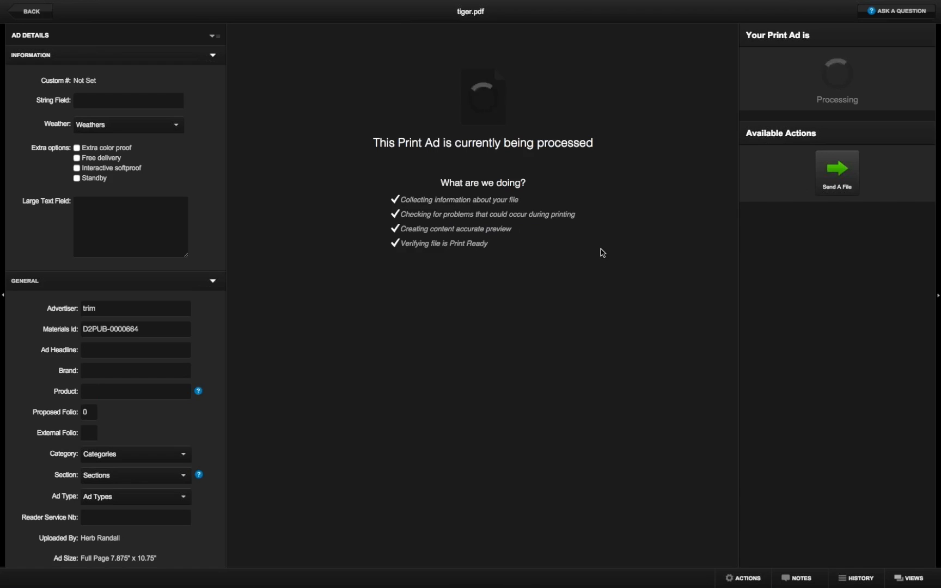
Return to the print ads list, open the newly submitted trim ad, and open it for repositioning in the ad editor.
left_click(38, 12)
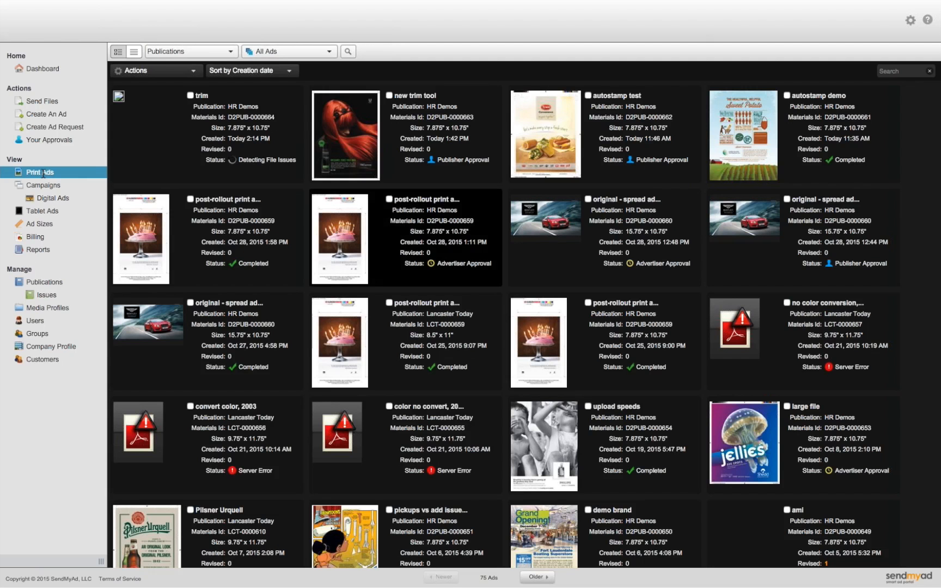
left_click(205, 96)
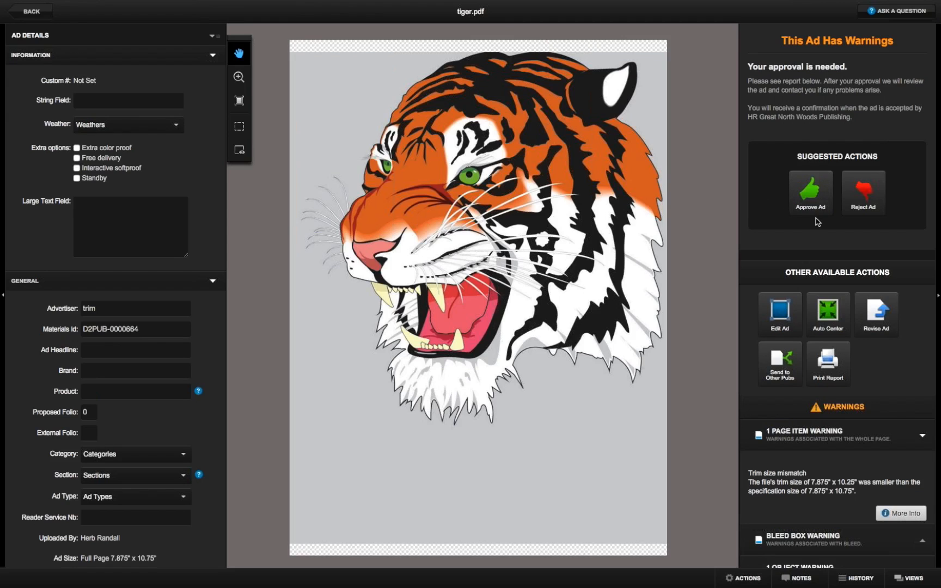
left_click(781, 321)
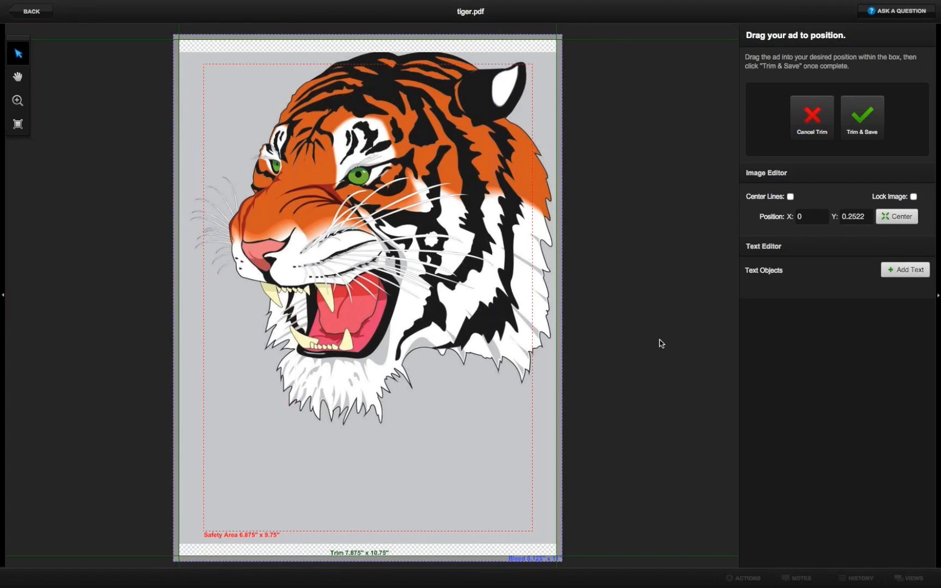
left_click(34, 17)
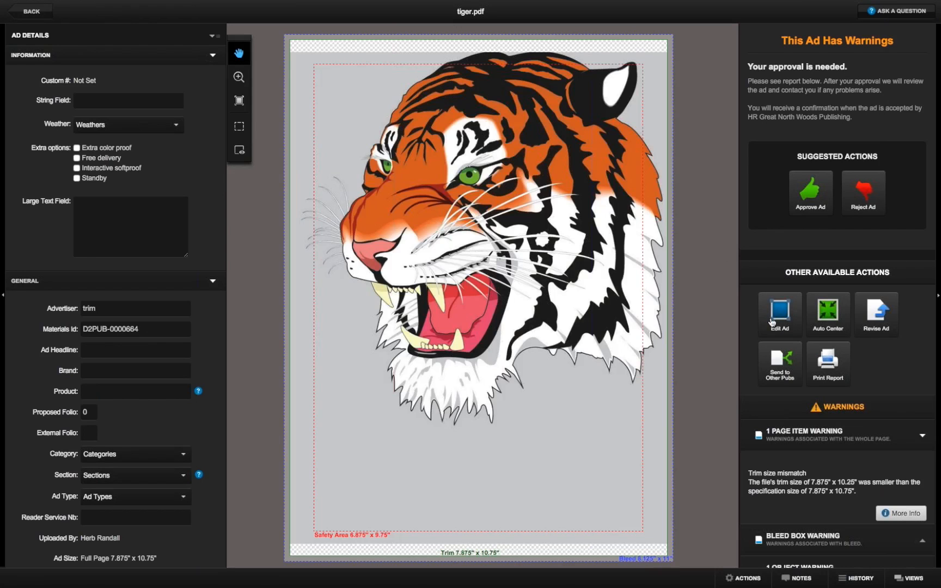
left_click(769, 318)
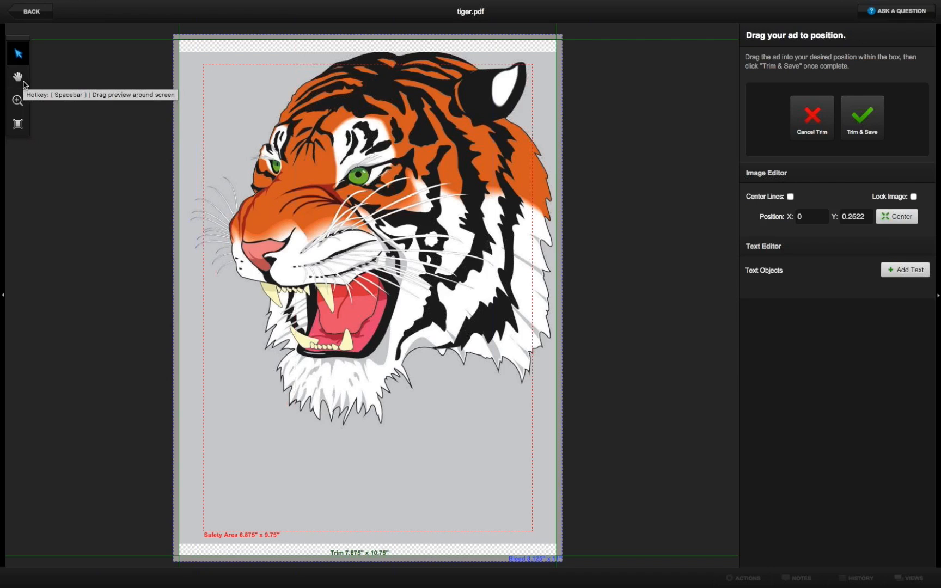
Reposition the tiger artwork higher on the page, to about X 0 and Y 0.5.
left_click_drag(260, 145, 208, 122)
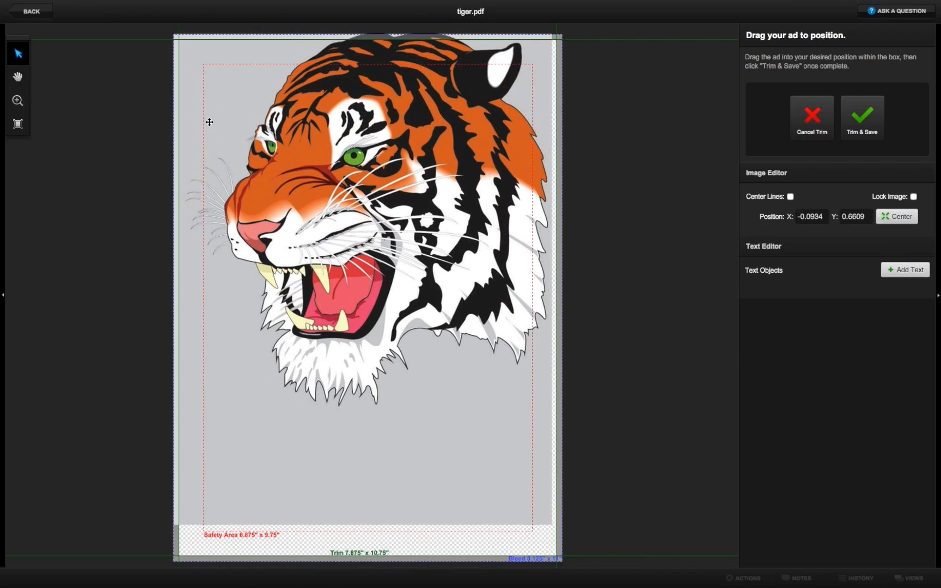
left_click(18, 77)
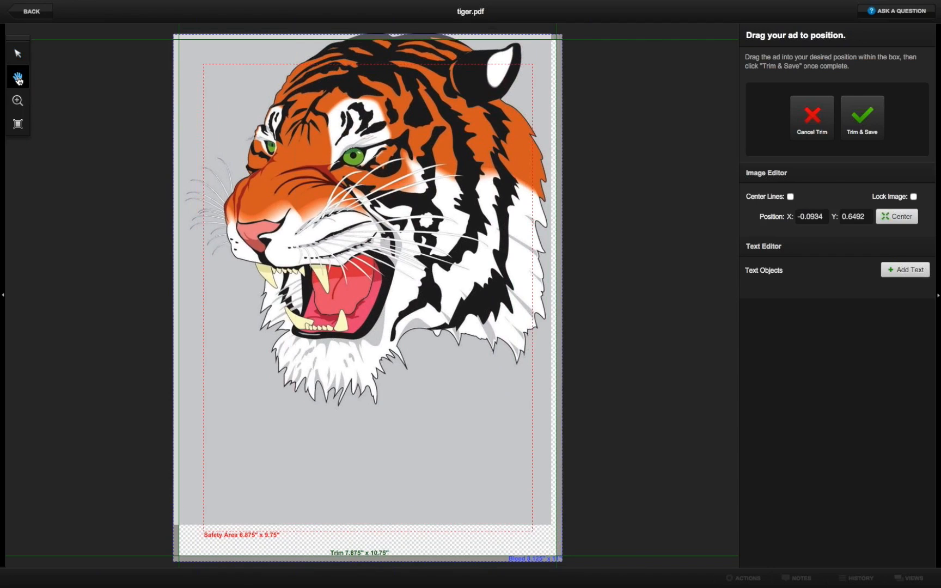
left_click_drag(276, 145, 255, 107)
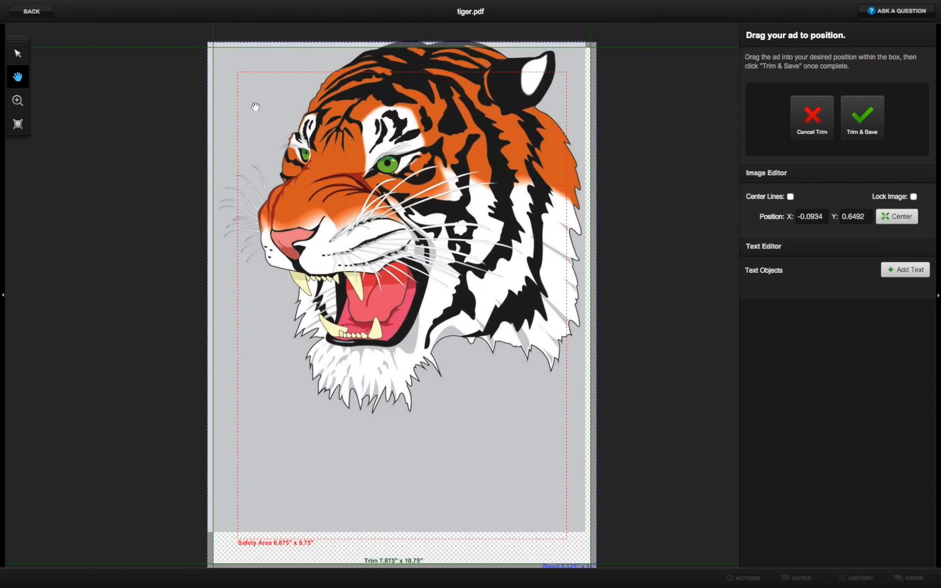
mouse_move(258, 166)
left_mouse_down()
mouse_move(259, 178)
mouse_move(277, 138)
mouse_move(270, 163)
left_mouse_up()
left_click(23, 56)
left_click_drag(327, 84, 311, 123)
Examine the tiger ad's lower edge and face up close, and fit the whole ad back in the preview.
left_click(20, 78)
left_click_drag(438, 222, 415, 258)
left_click(18, 100)
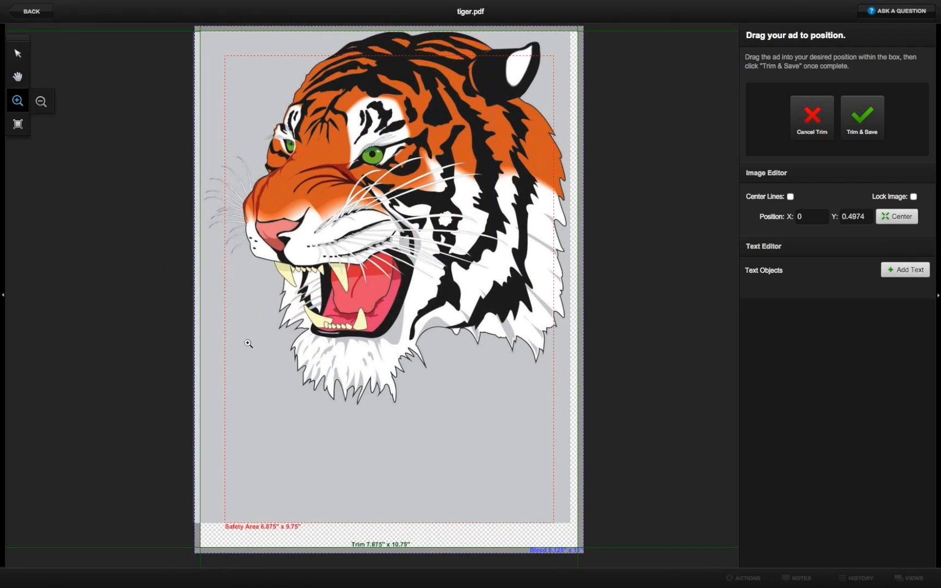
left_click(397, 436)
left_click(410, 489)
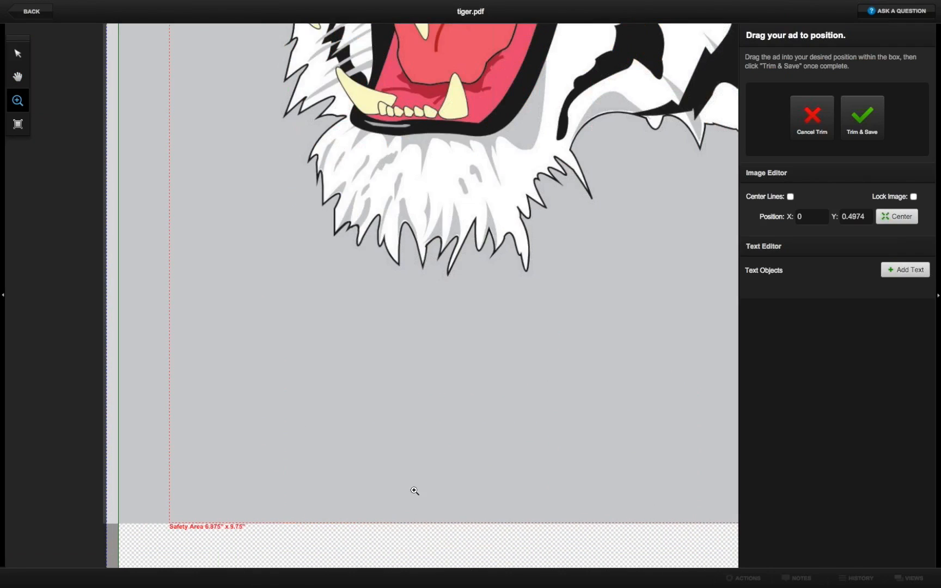
left_click(428, 222)
left_click(218, 132)
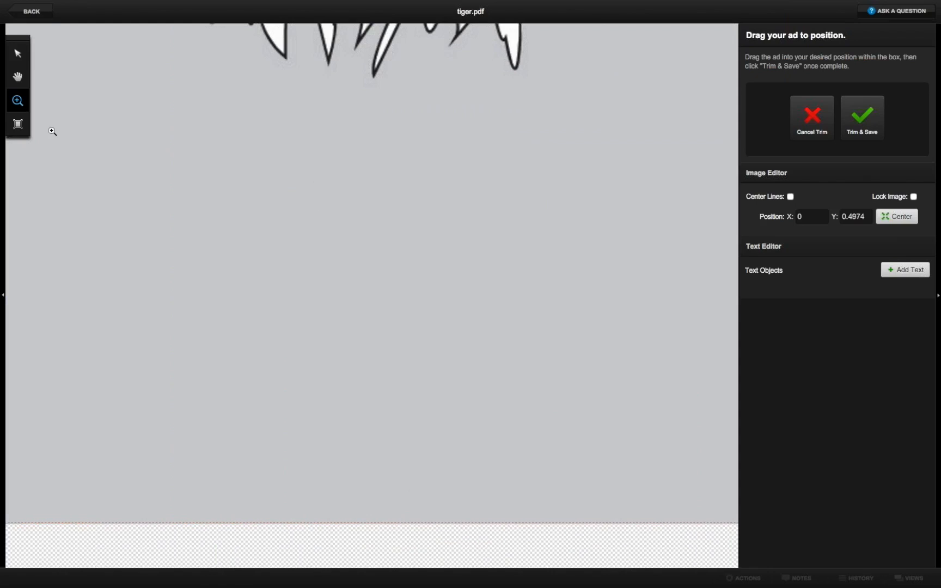
left_click(19, 129)
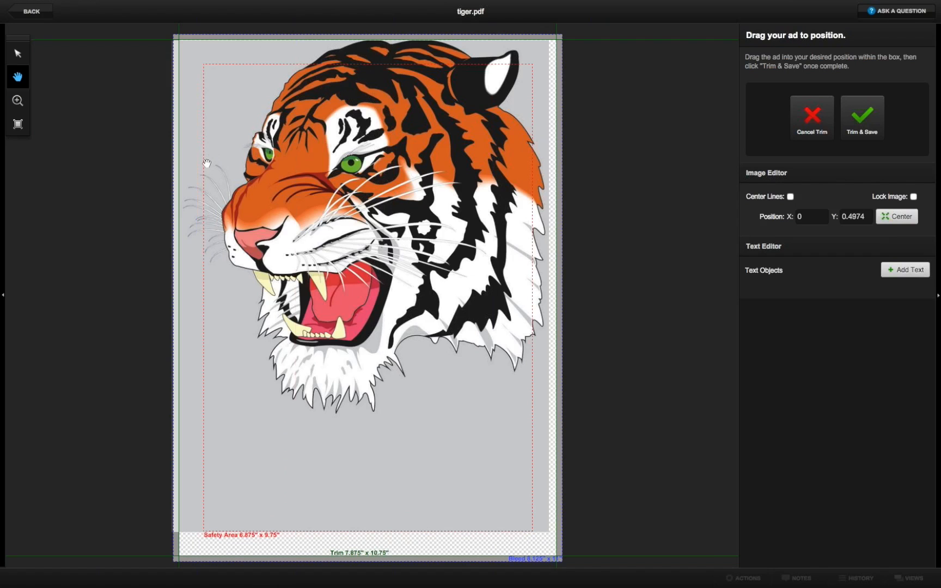
left_click(18, 100)
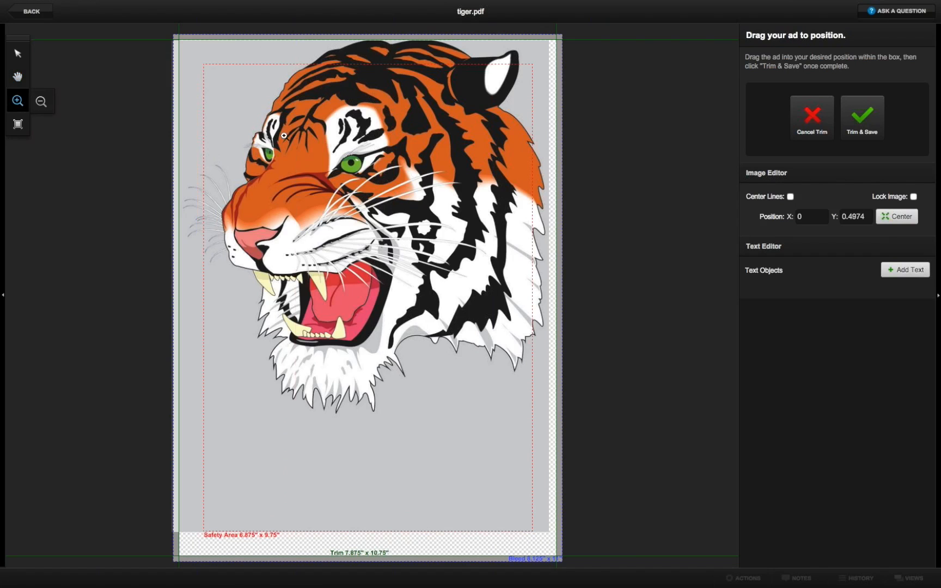
left_click(271, 254)
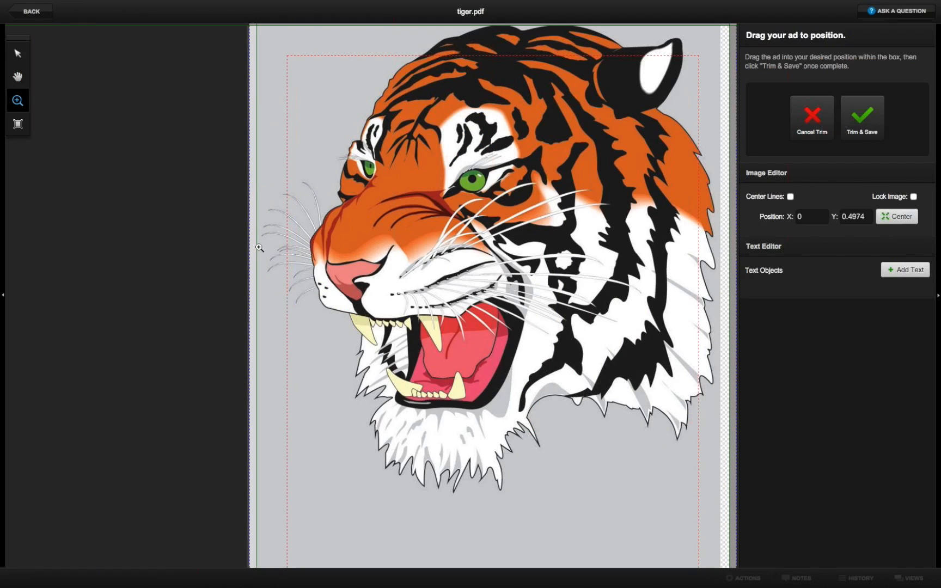
left_click(56, 134)
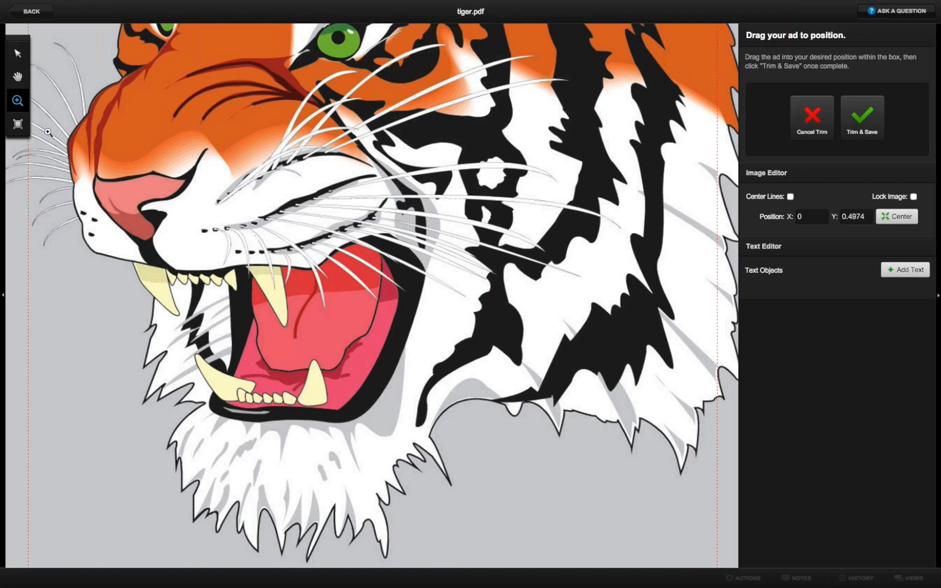
left_click(18, 124)
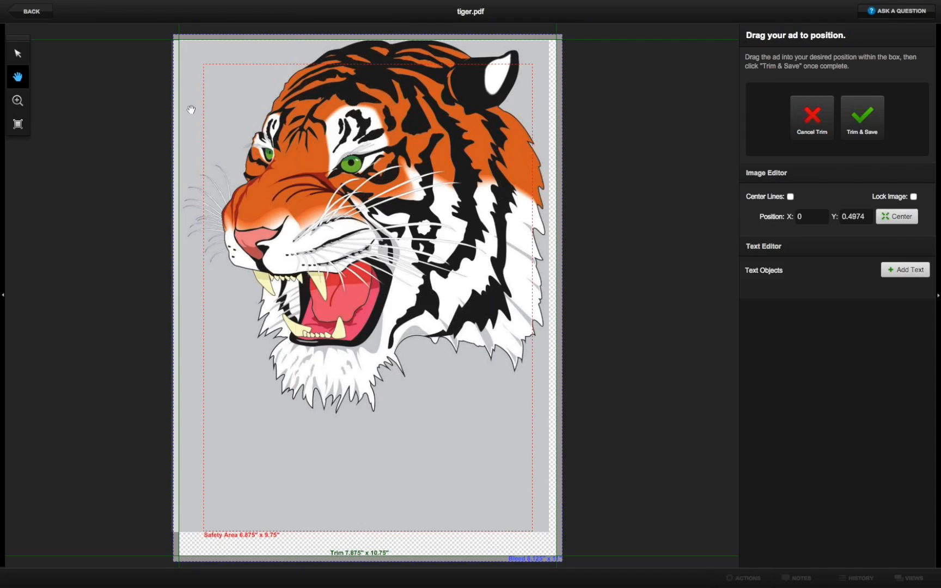
Move the tiger artwork to about X 0.02 and Y 0.52, and show the center lines.
left_click(15, 54)
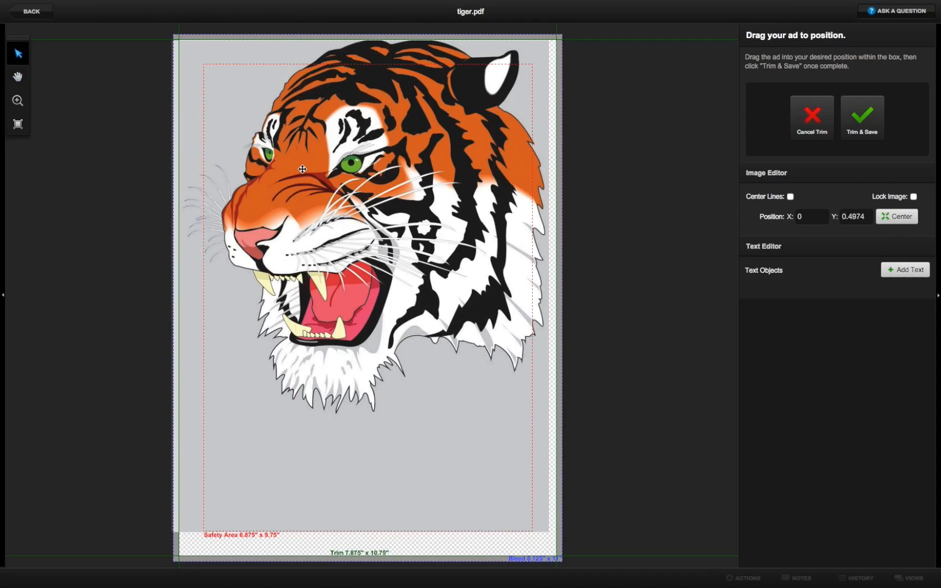
left_click_drag(302, 169, 304, 130)
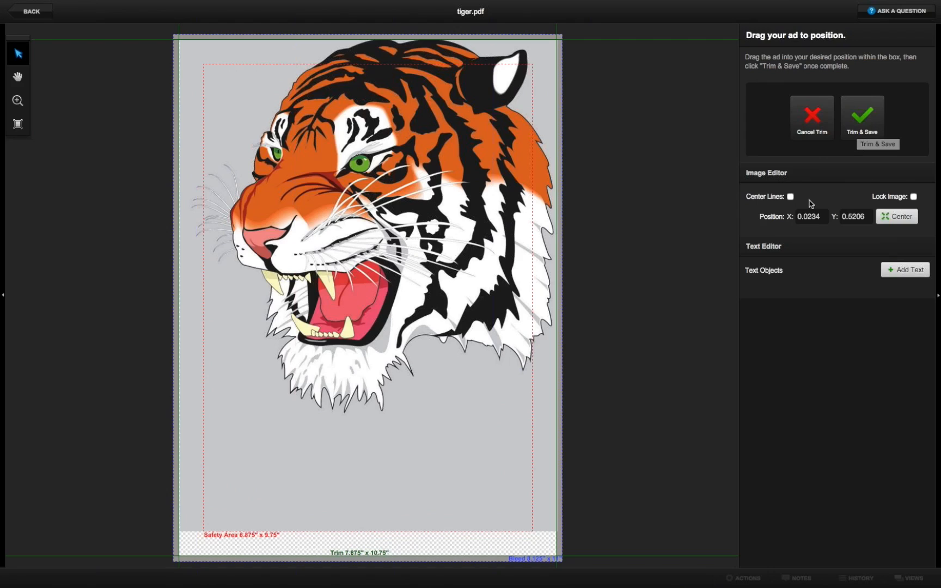
left_click(791, 196)
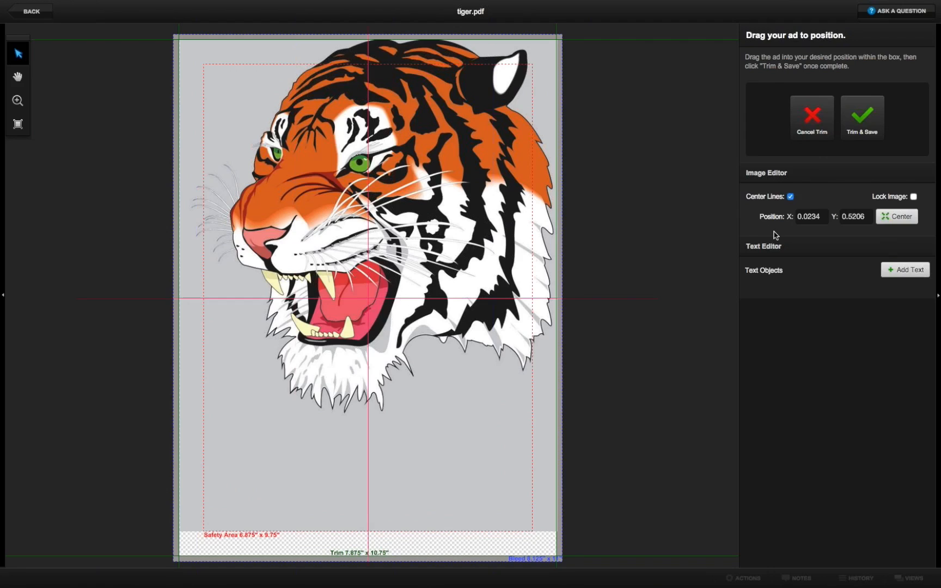
Nudge the tiger artwork down to a Y position of 0.4974.
left_click(819, 217)
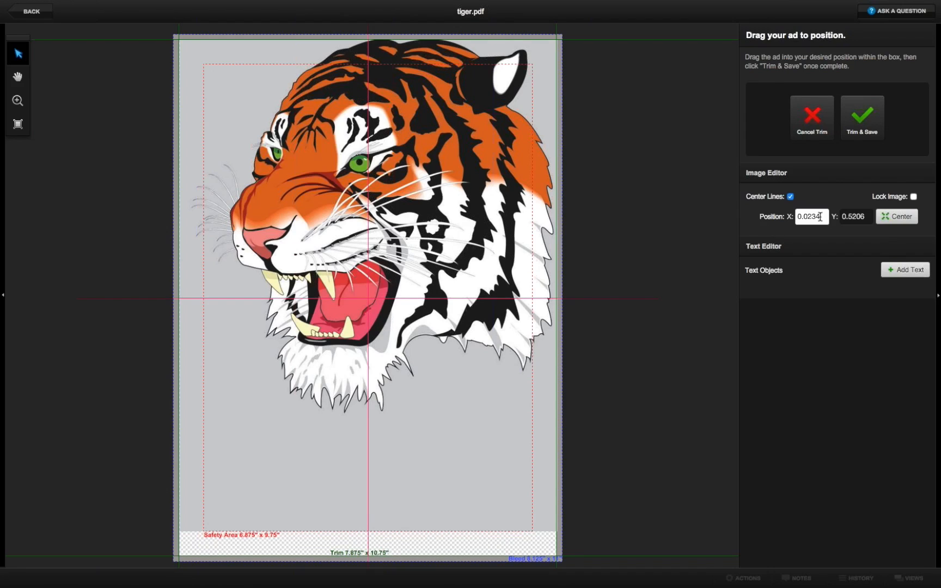
double_click(820, 216)
key("Down")
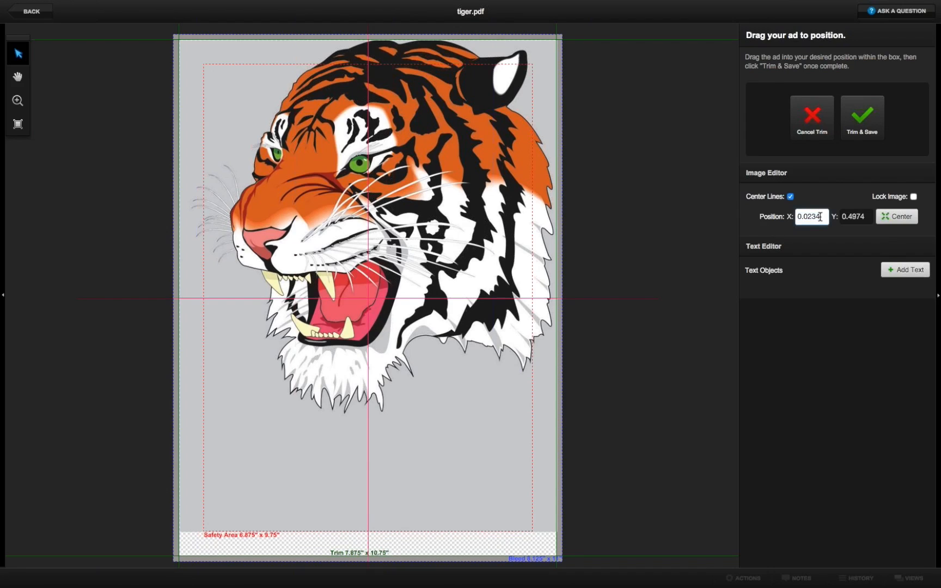
Nudge the tiger artwork to about X 0.0469 and Y 0.5207.
key("Down")
key("Down")
key("Down")
key("Right")
key("Right")
key("Right")
key("Right")
key("Left")
key("Left")
key("Left")
key("Left")
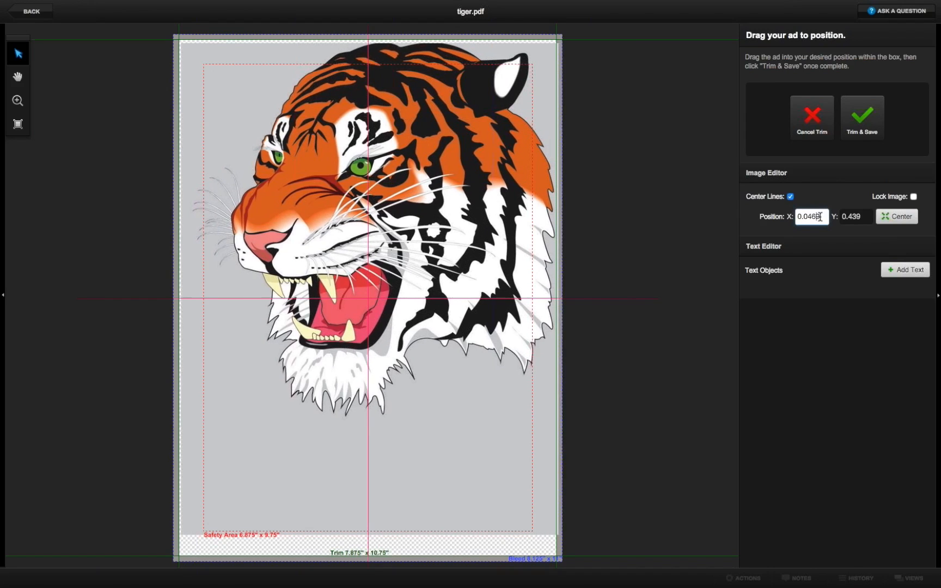
key("Up")
key("Up")
key("Up")
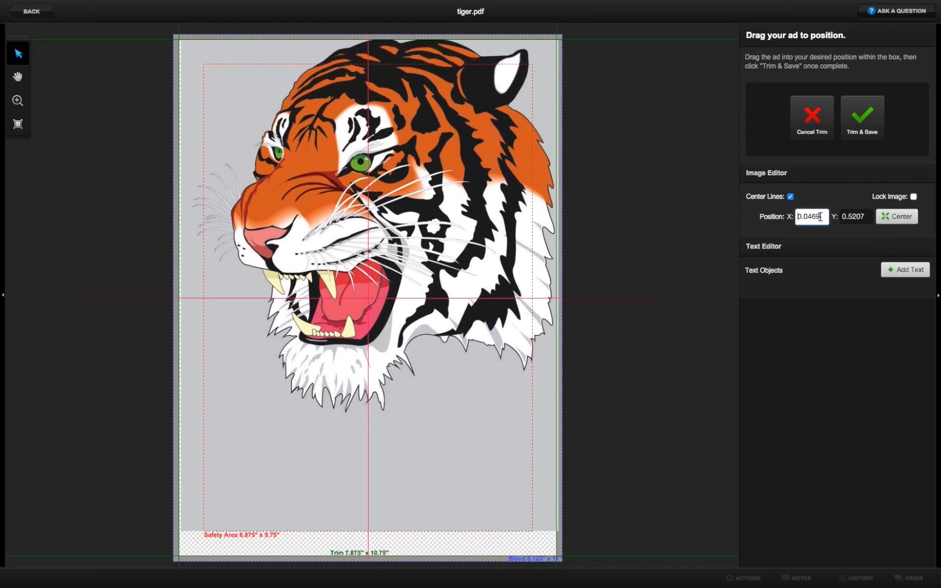
Nudge the tiger artwork in small increments to about X 0.07 and Y 0.4156.
key("Down")
key("Down")
key("Right")
key("Right")
key("Right")
key("Left")
key("Left")
key("Right")
key("Right")
key("Right")
key("Left")
key("Left")
key("Up")
key("Up")
key("Up")
key("Down")
key("Down")
key("Down")
key("Down")
key("Down")
key("Down")
key("Down")
key("Down")
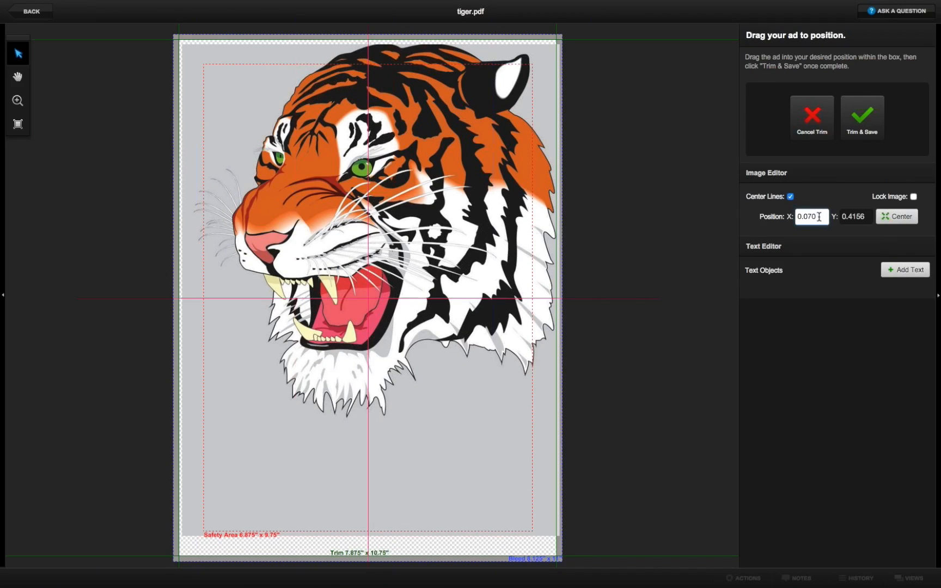
Set the tiger artwork's X position to 0.08.
key("BackSpace")
key("BackSpace")
key("BackSpace")
type("8")
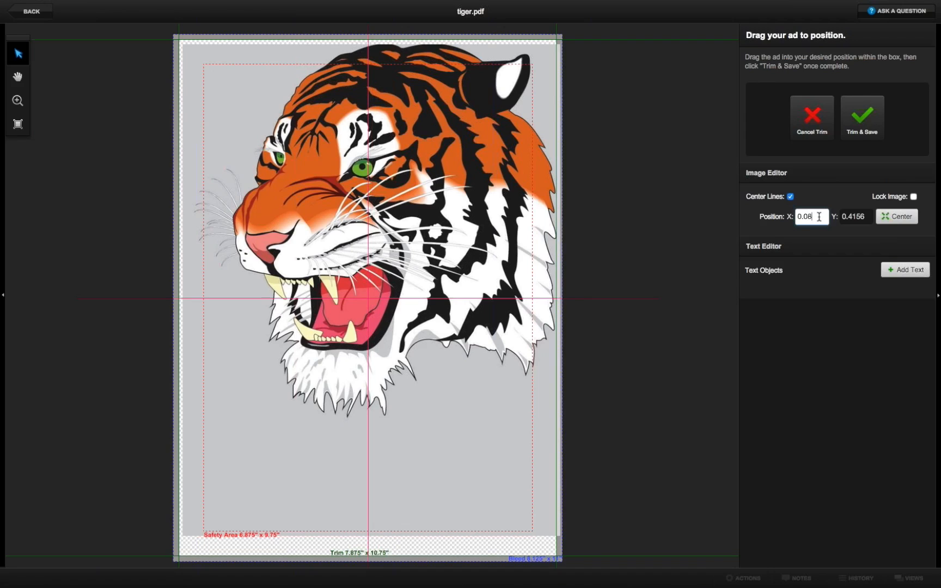
Center the tiger artwork on the page and lock the image in place.
left_click(903, 217)
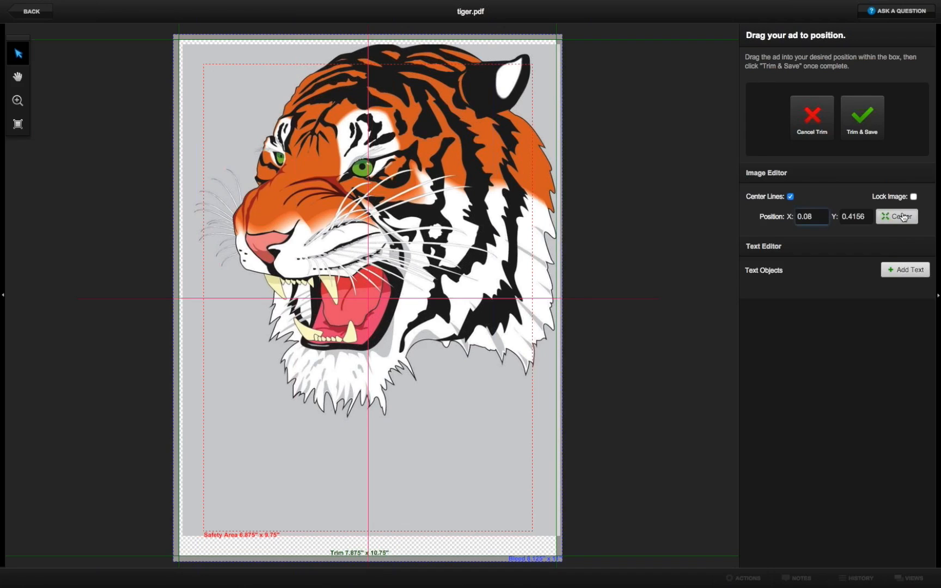
left_click(903, 217)
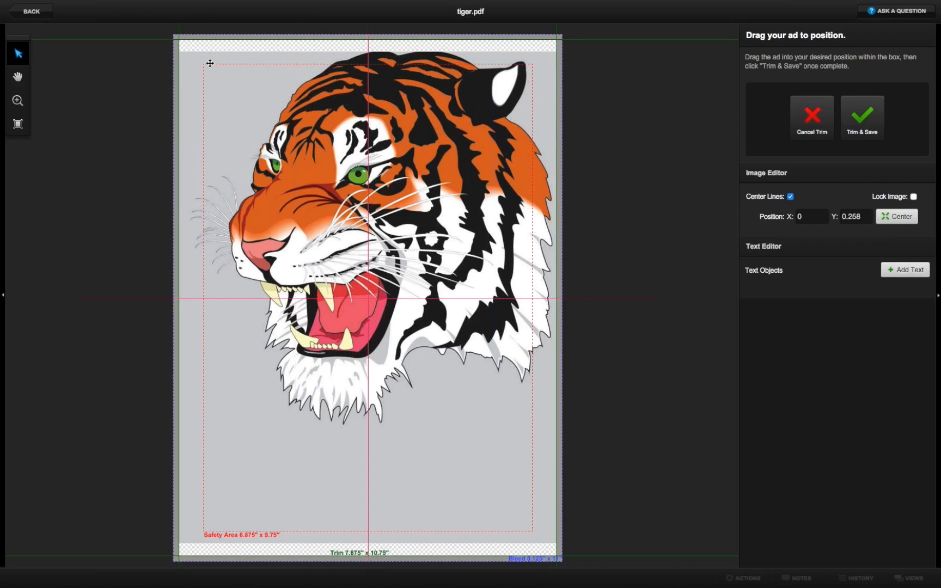
left_click(26, 81)
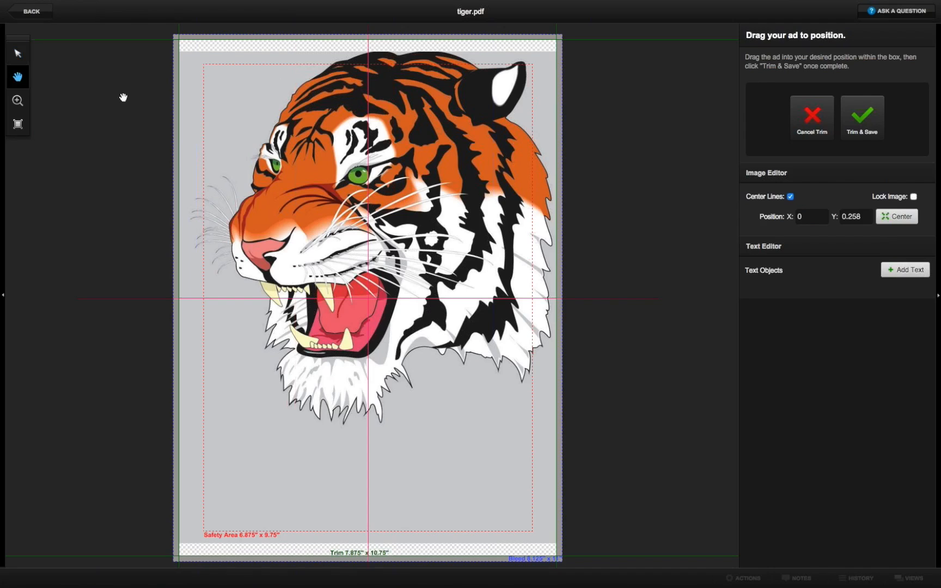
left_click_drag(68, 32, 132, 96)
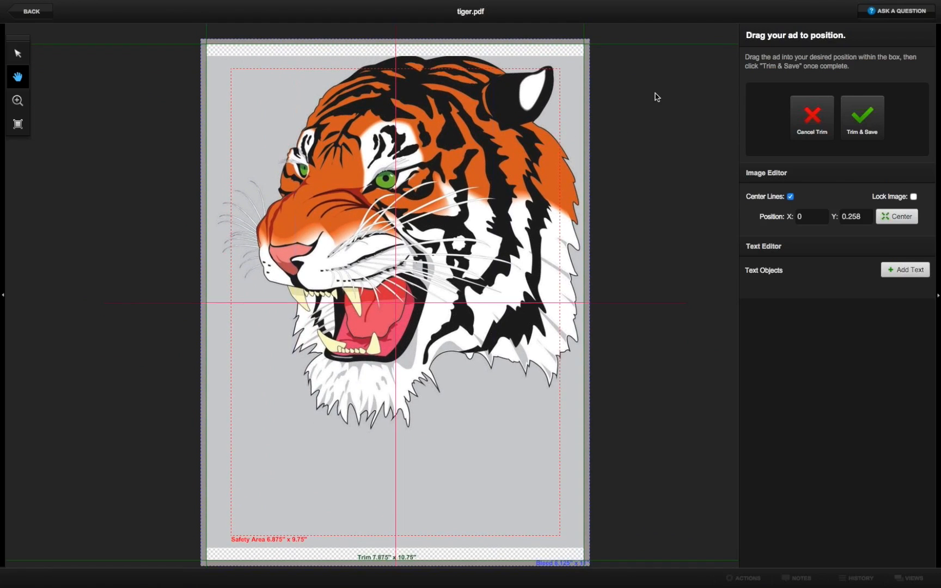
left_click(913, 196)
left_click(17, 53)
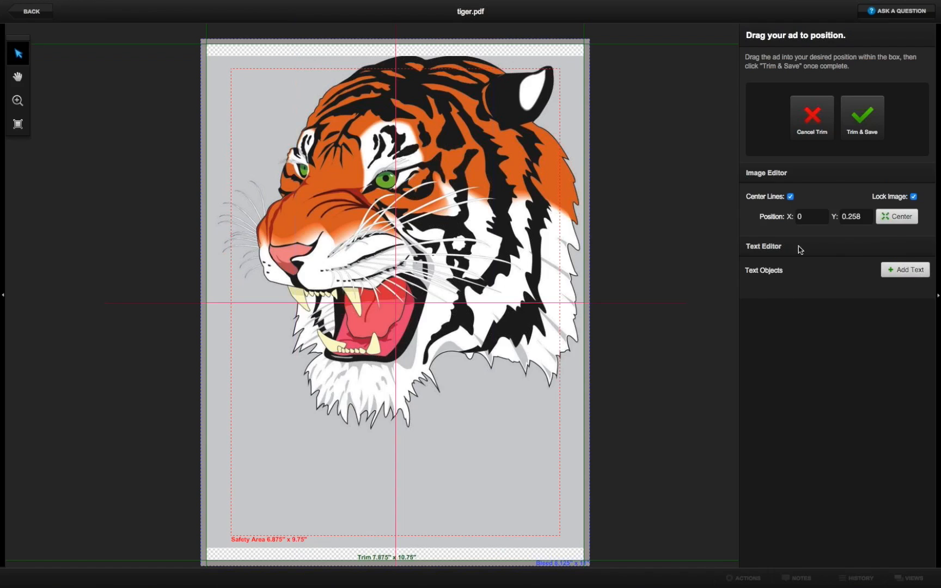
Add a Black 100% K text object in the empty gray area near the ad's lower right, at about X 5.61.
left_click(909, 270)
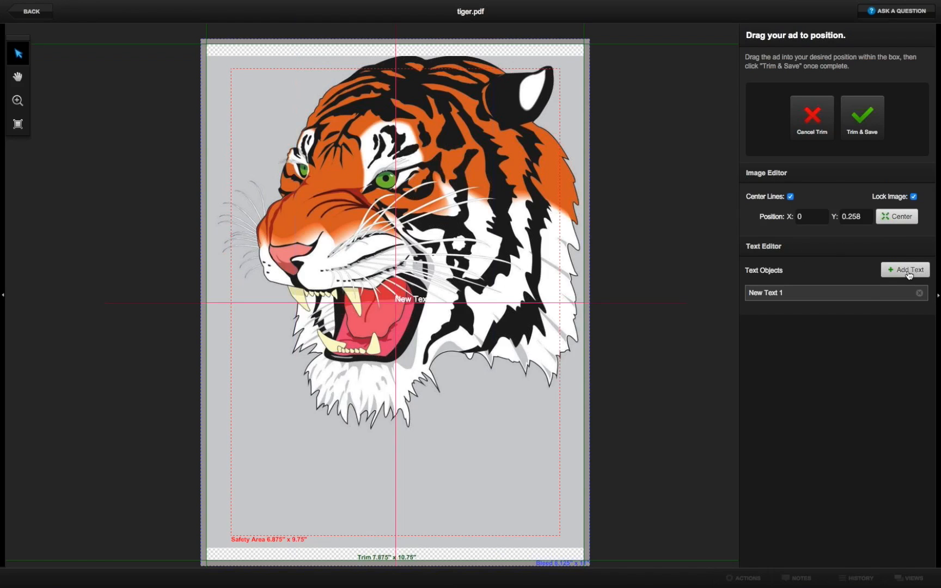
left_click(908, 272)
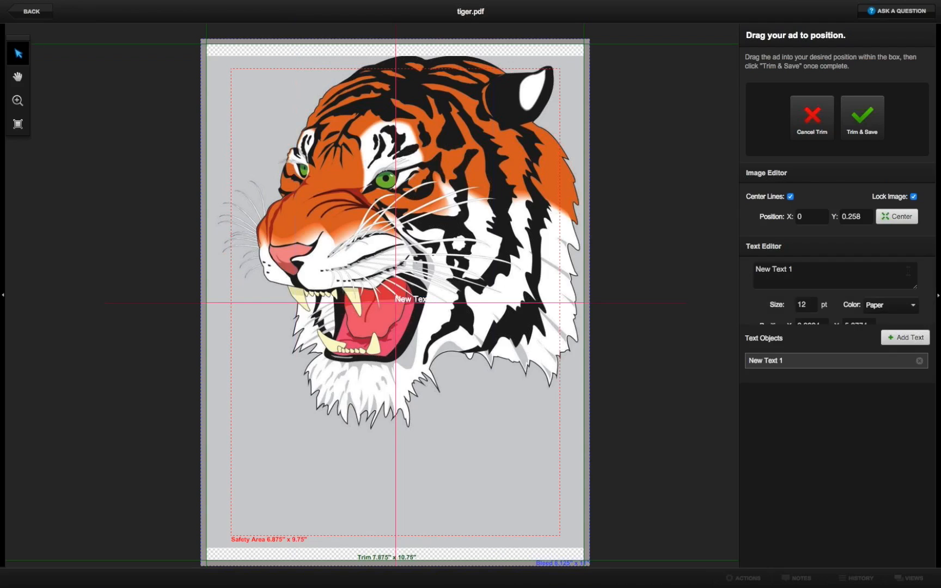
left_click_drag(405, 298, 492, 512)
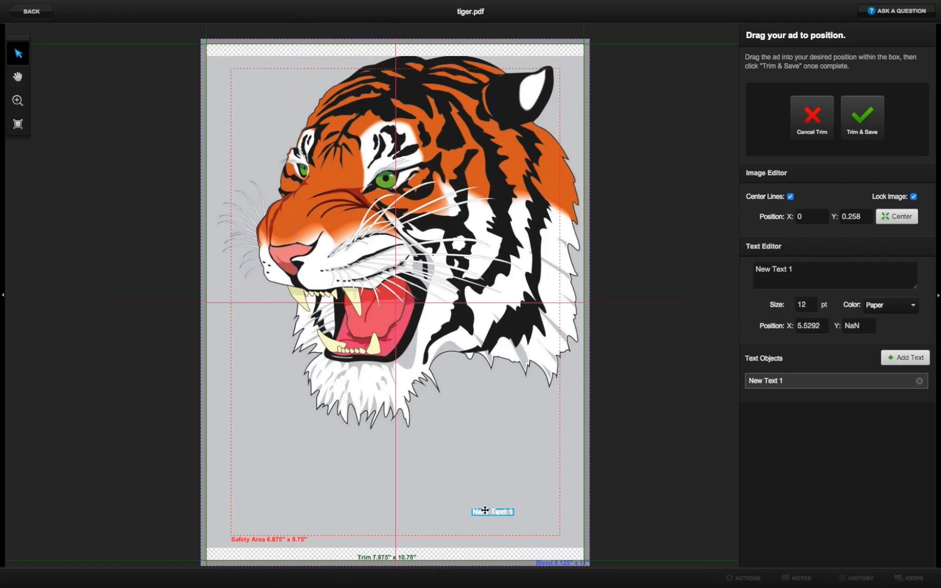
left_click(890, 306)
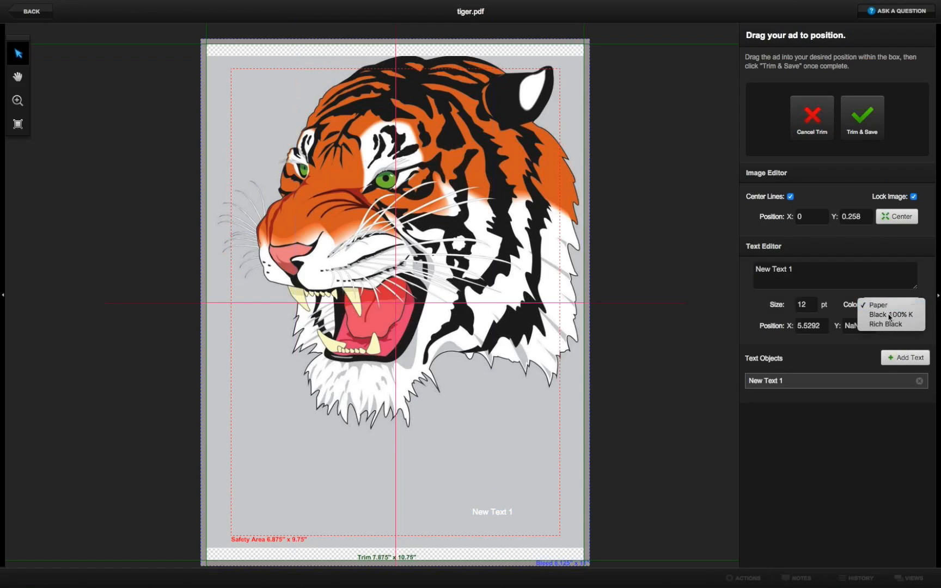
left_click(888, 315)
left_click_drag(491, 512, 495, 469)
Replace the new text object's content with "Text from Trim Tool".
left_click(791, 272)
key("ctrl+a")
type("Te")
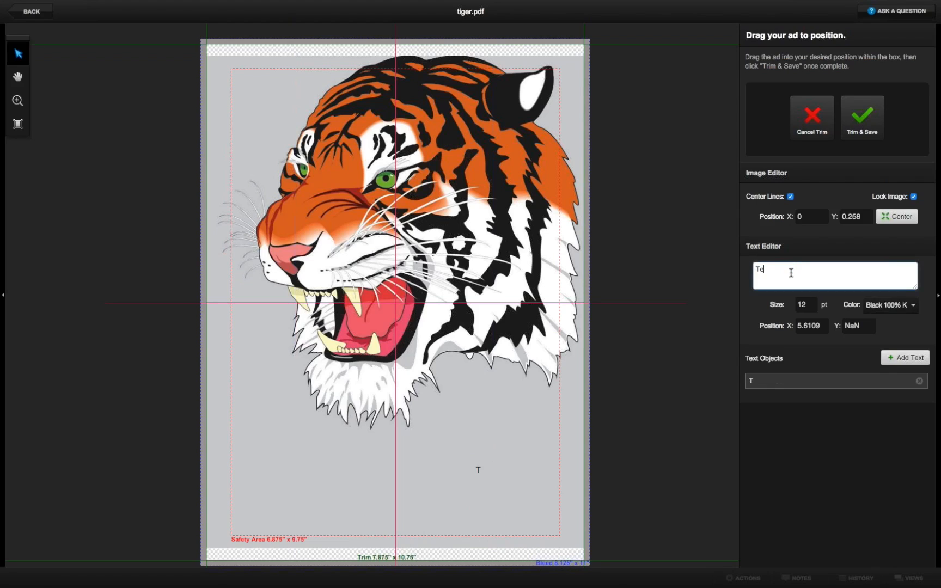
type("xt from Trim Tool")
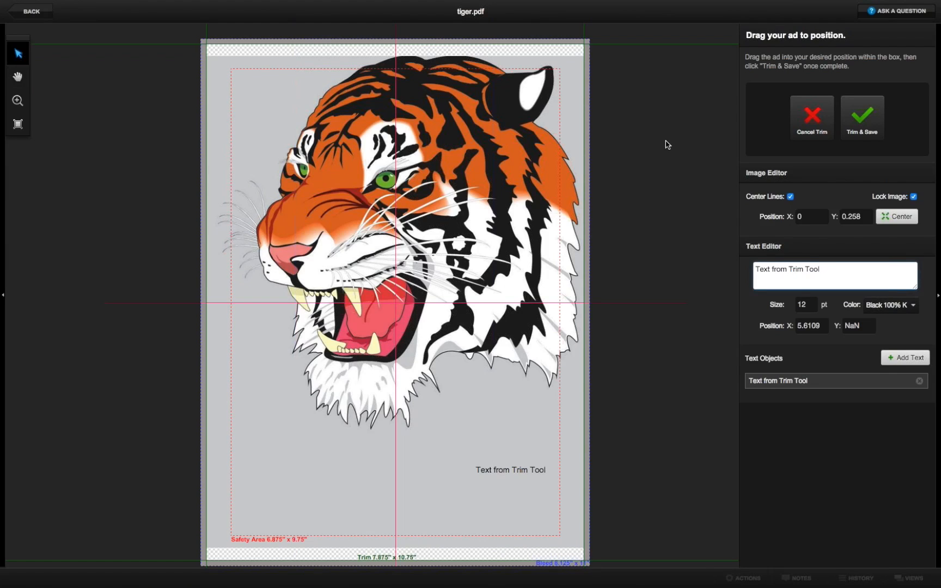
Trim and save the tiger ad, and approve it for publication.
left_click(859, 127)
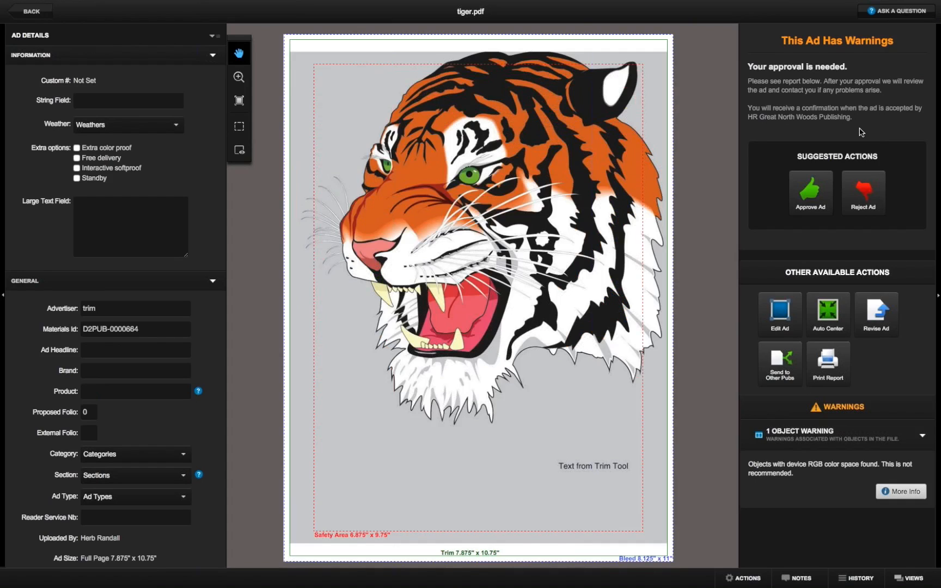
left_click(811, 199)
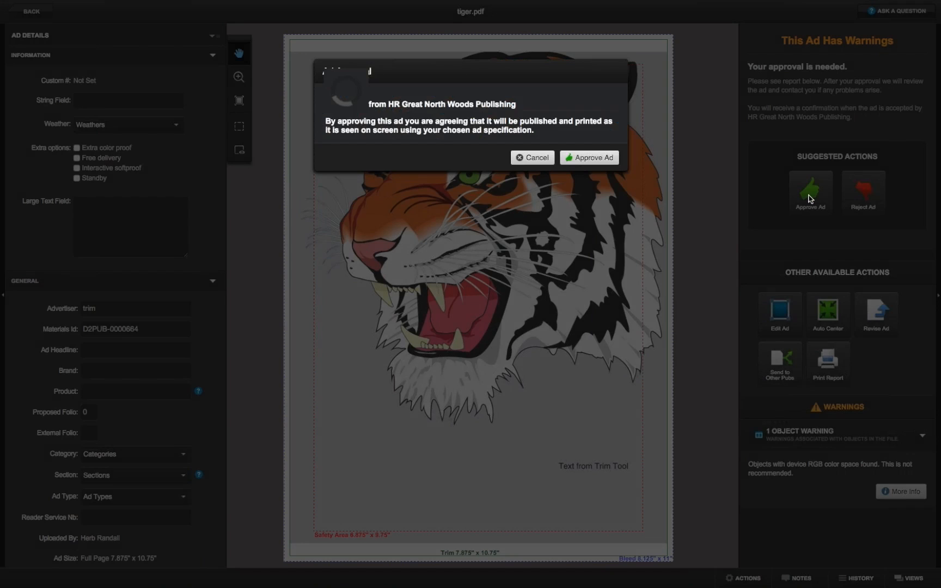
left_click(612, 160)
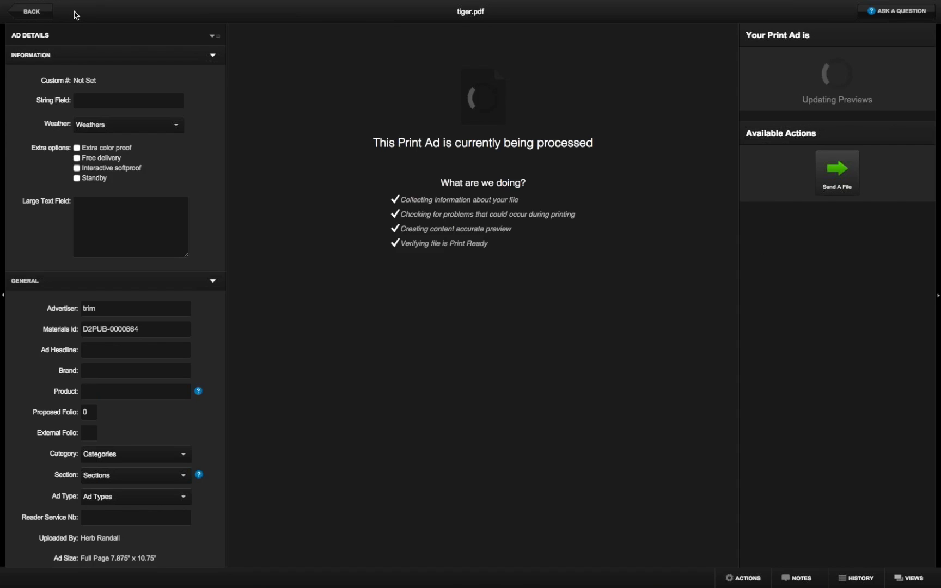
Open the "new trim tool" print ad from the ad list and review its available actions.
left_click(38, 14)
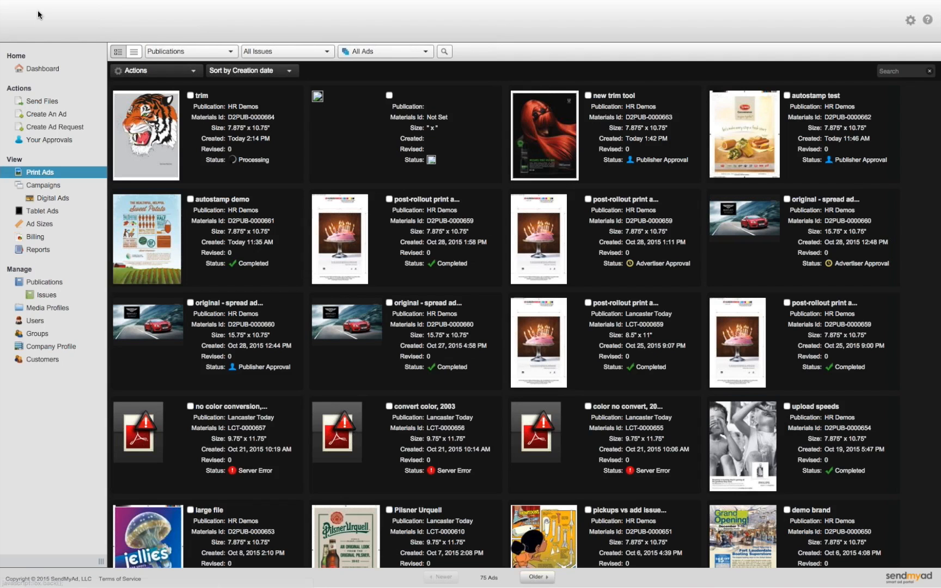
left_click(544, 156)
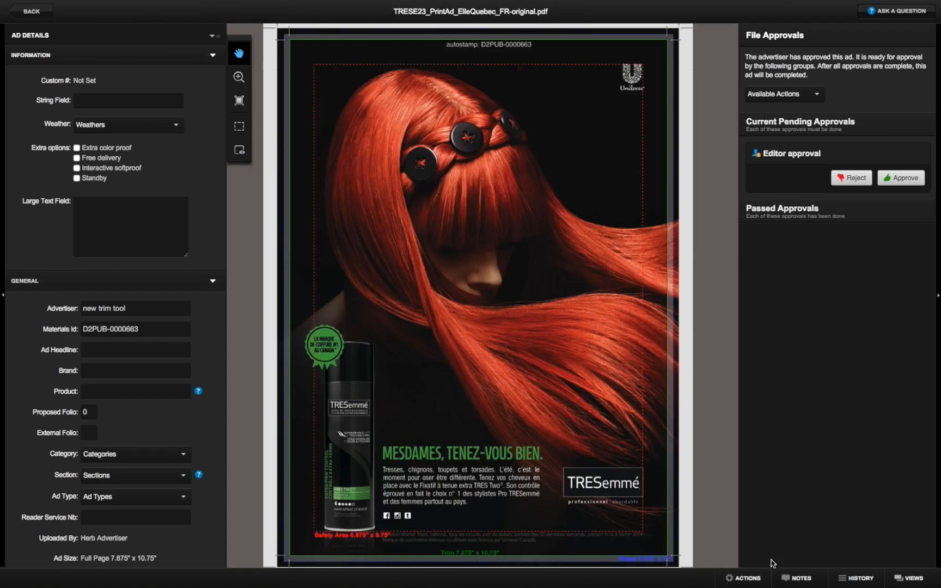
left_click(754, 582)
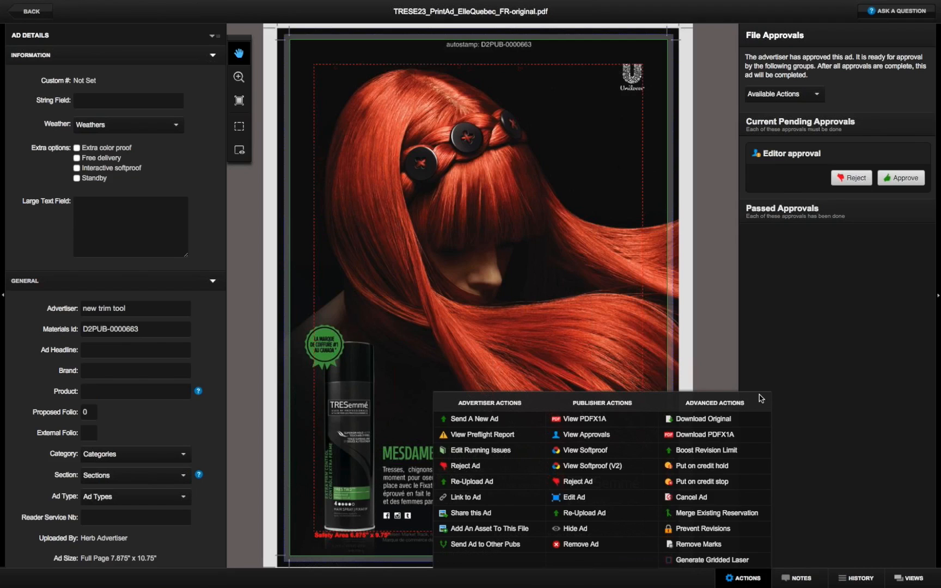
left_click(742, 580)
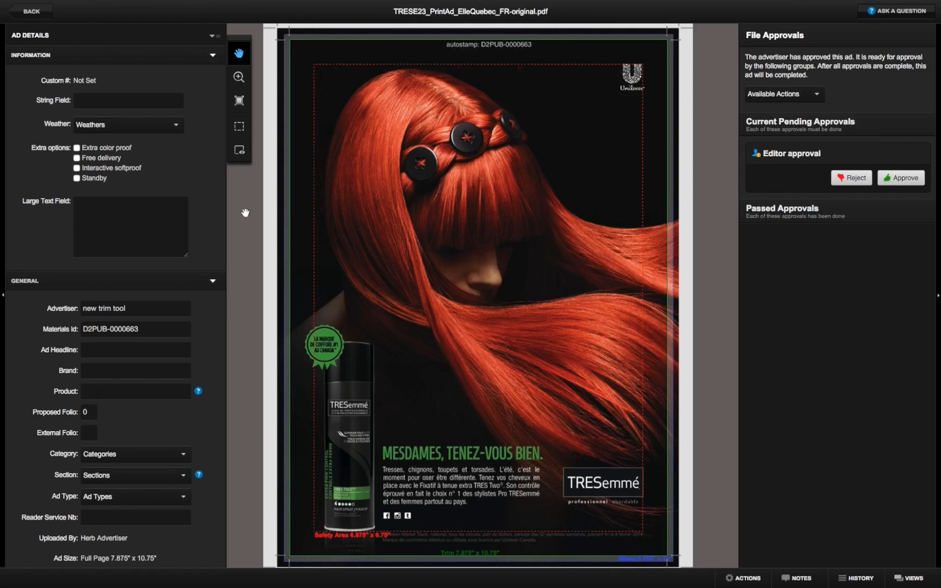
Open the active user's profile from the user list and show its Look and Feel settings.
left_click(33, 11)
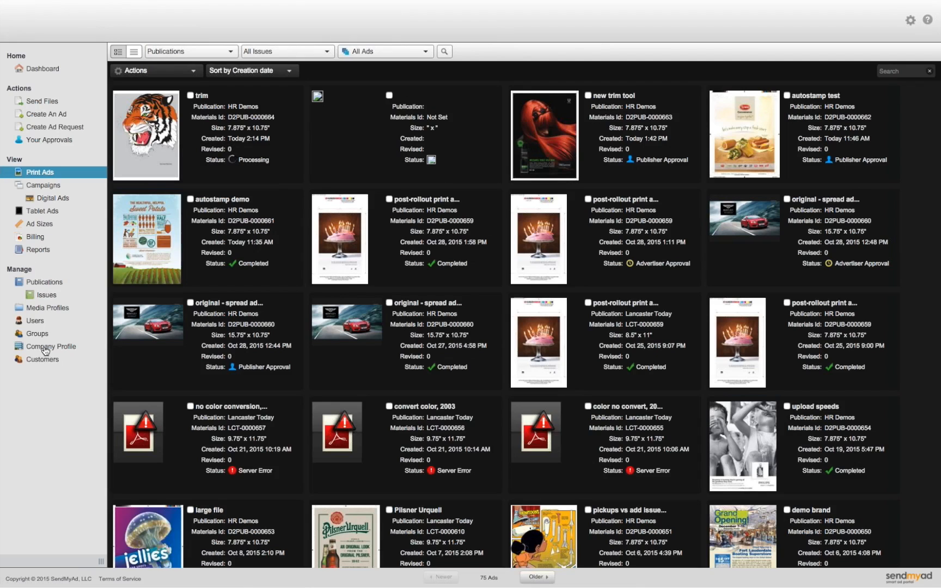
left_click(37, 322)
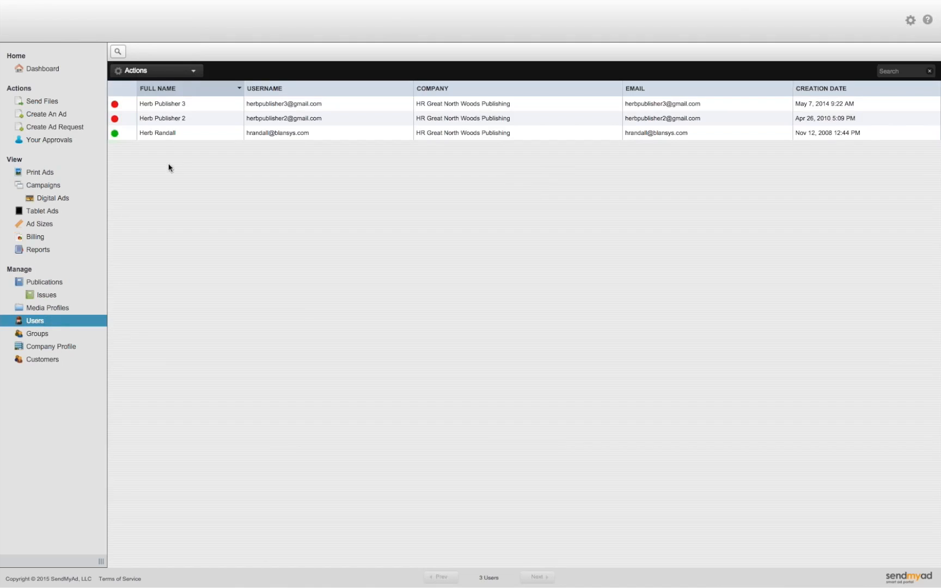
double_click(156, 140)
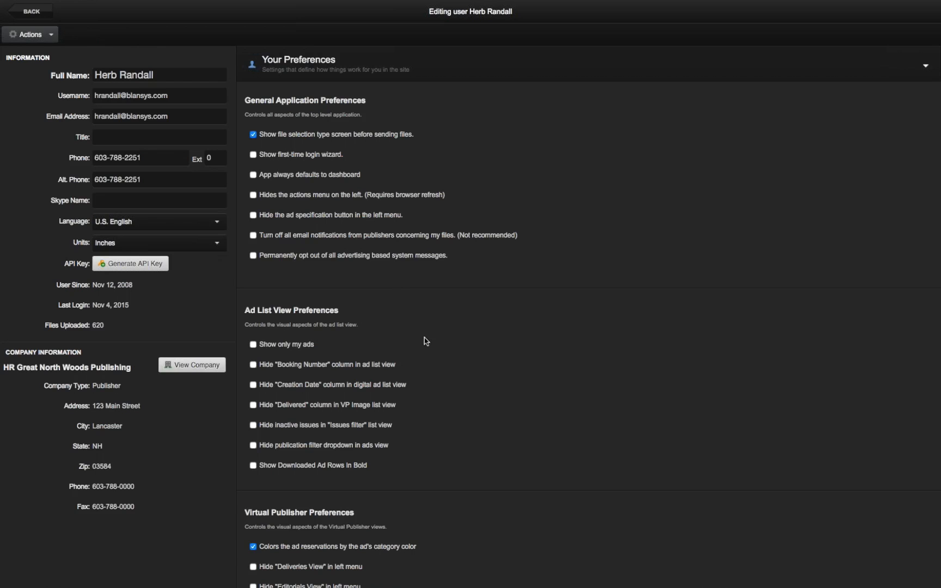
left_click(285, 66)
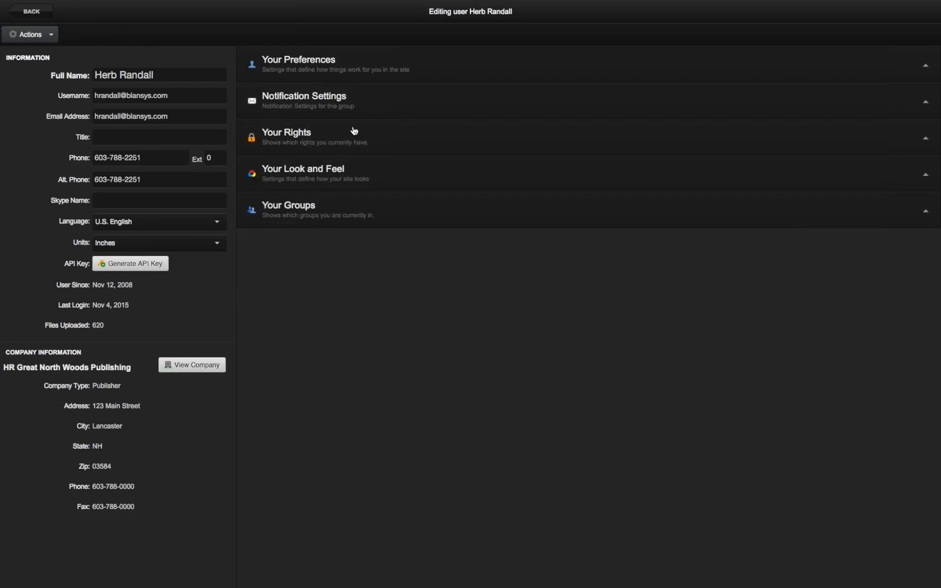
left_click(306, 178)
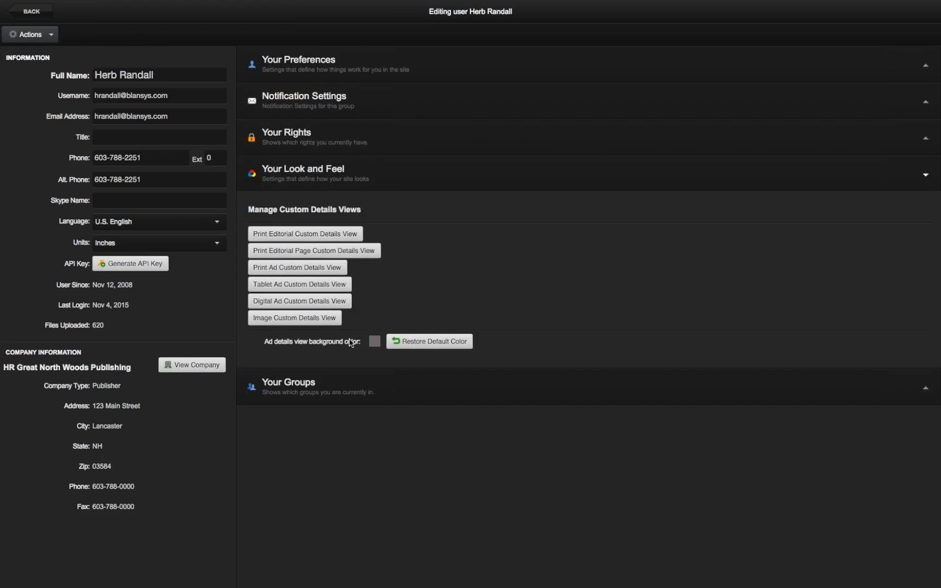
Set the ad details view background color to dark blue #0e819e and save it.
left_click(413, 344)
left_click(375, 347)
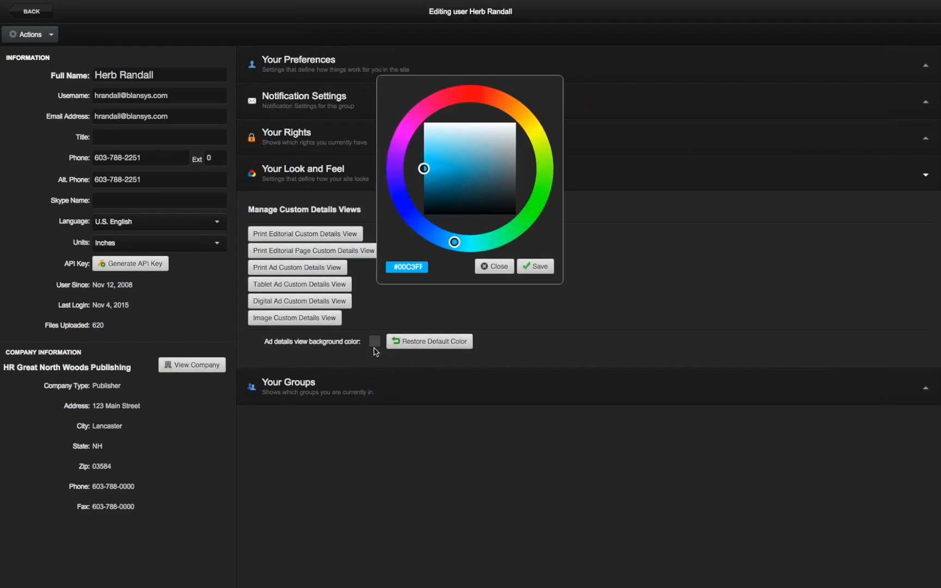
left_click(424, 168)
mouse_move(424, 169)
left_mouse_down()
mouse_move(453, 163)
mouse_move(454, 181)
mouse_move(439, 183)
left_mouse_up()
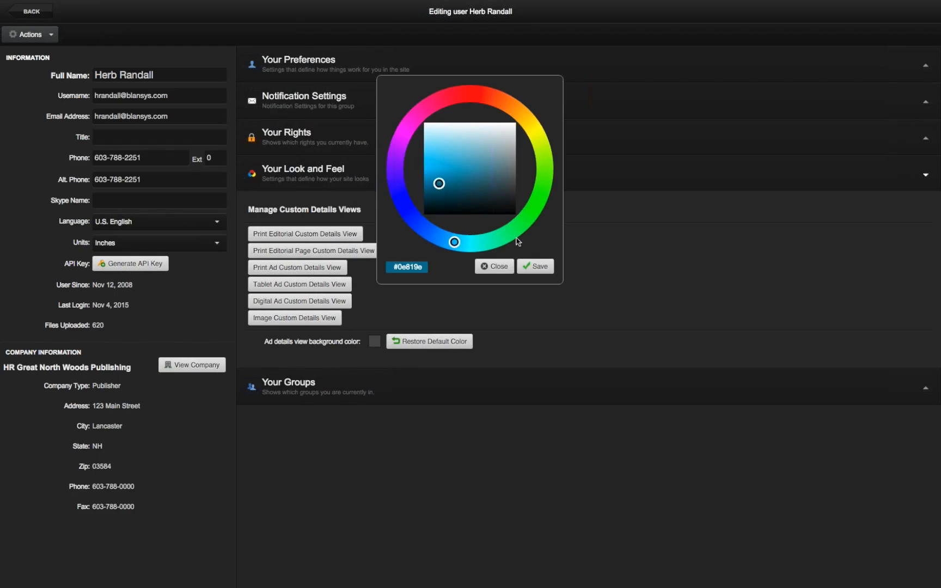
left_click(540, 268)
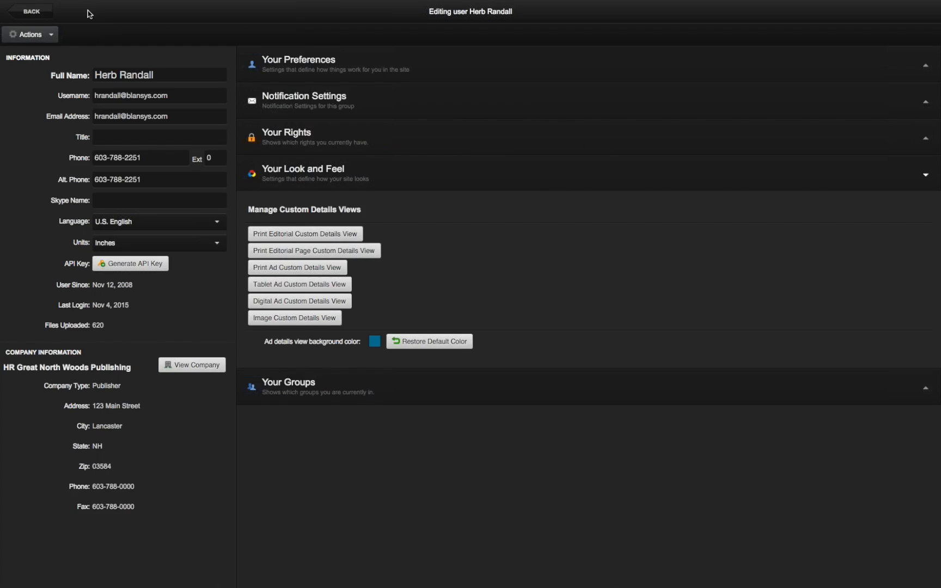
Return to the print ads, open the tiger ad named "trim" and show its available actions.
left_click(34, 12)
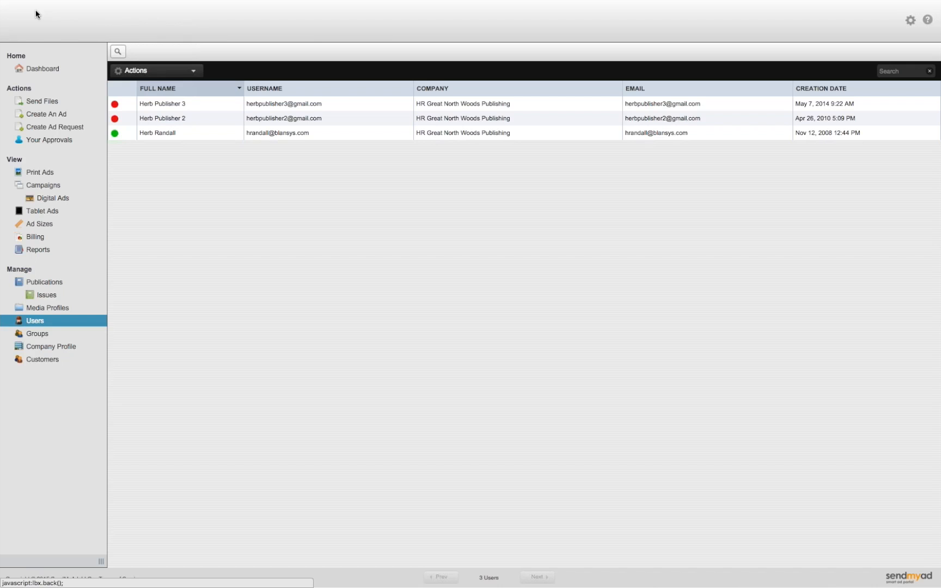
left_click(44, 173)
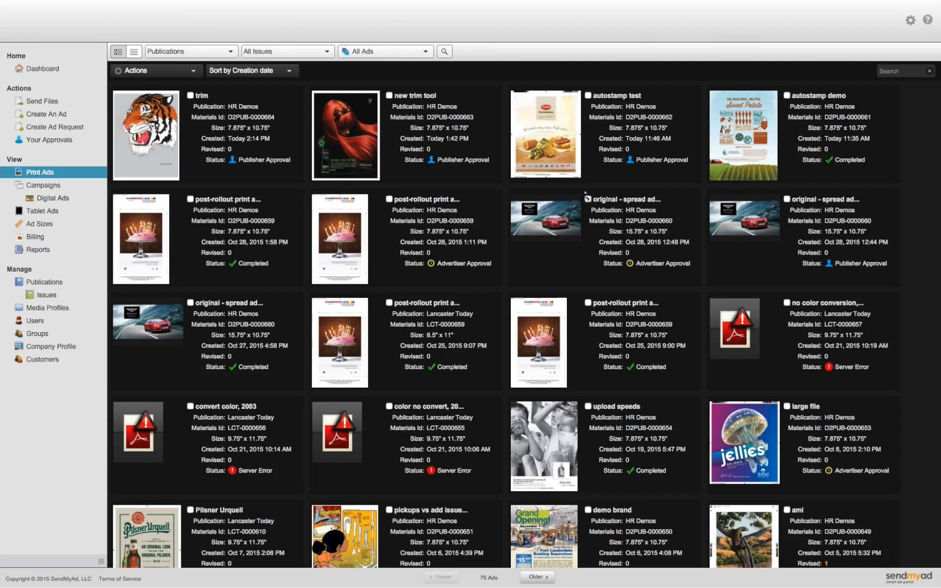
left_click(153, 141)
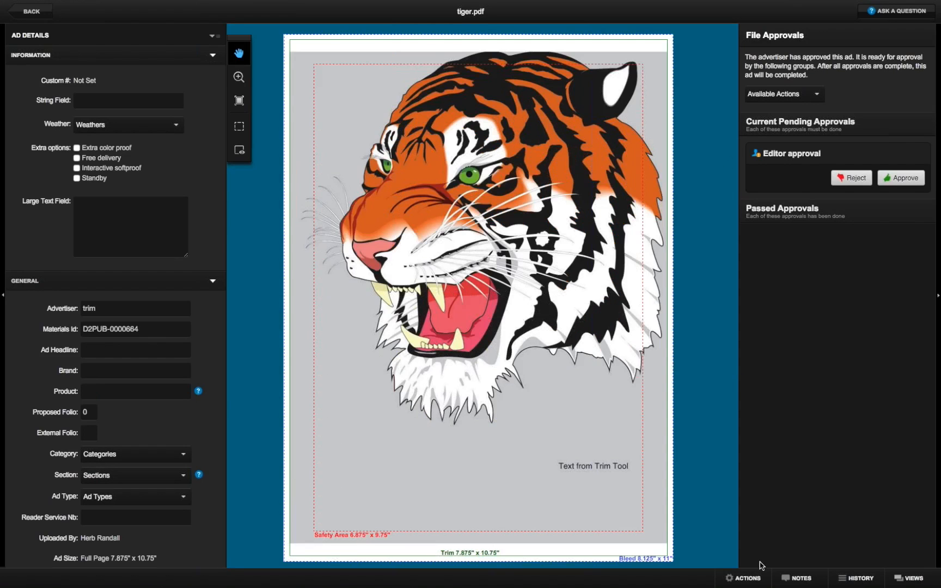
left_click(747, 578)
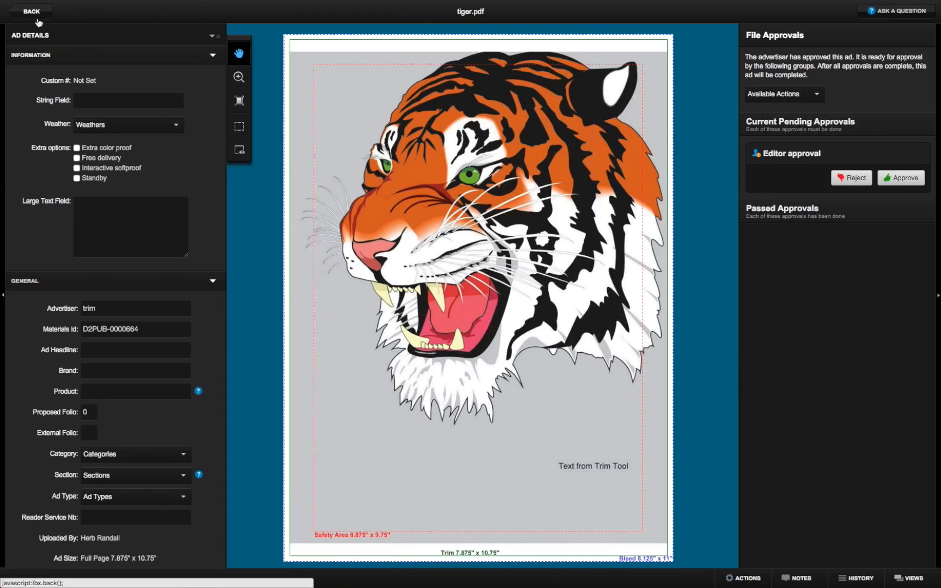
left_click(749, 579)
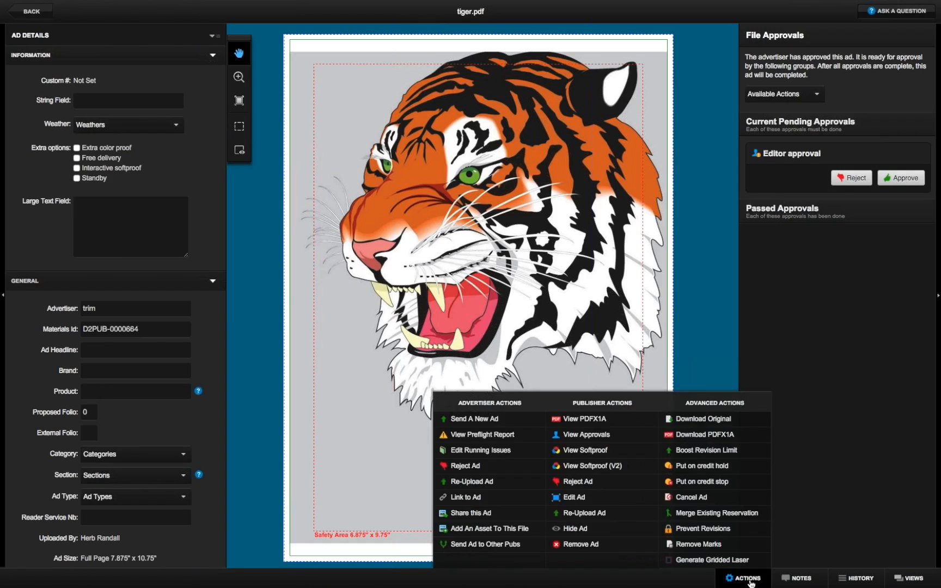
Leave the tiger ad and open the HR Demos publication from the publication list to show its issues.
left_click(749, 580)
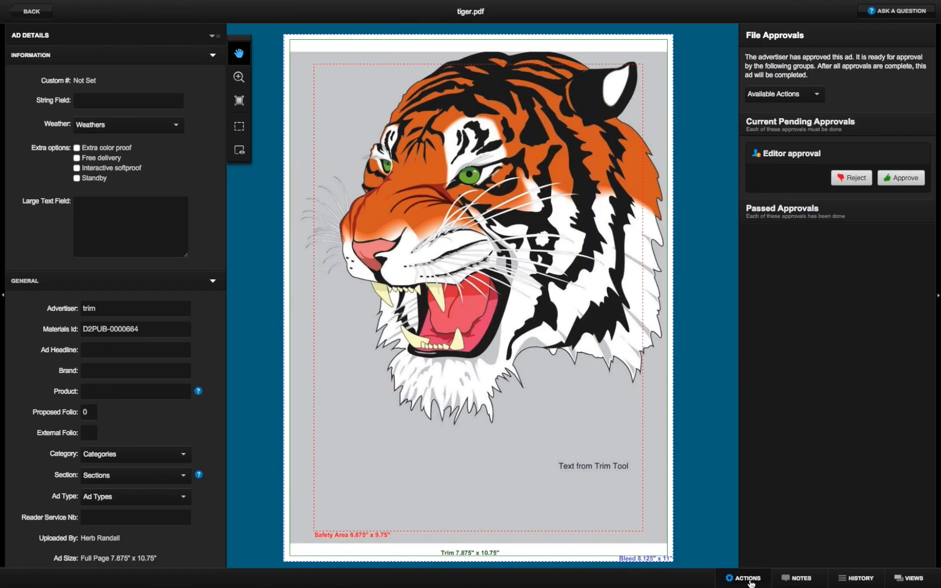
left_click(33, 13)
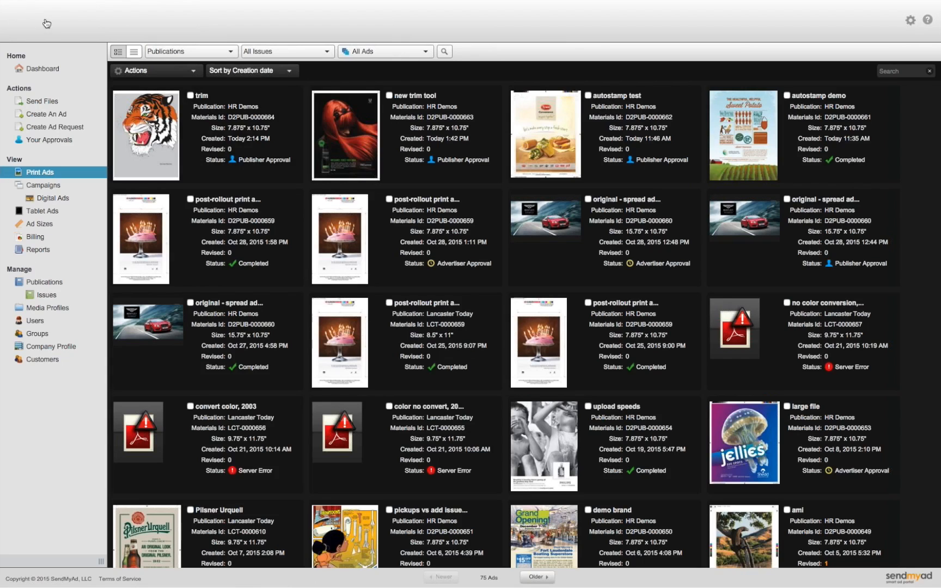
left_click(45, 299)
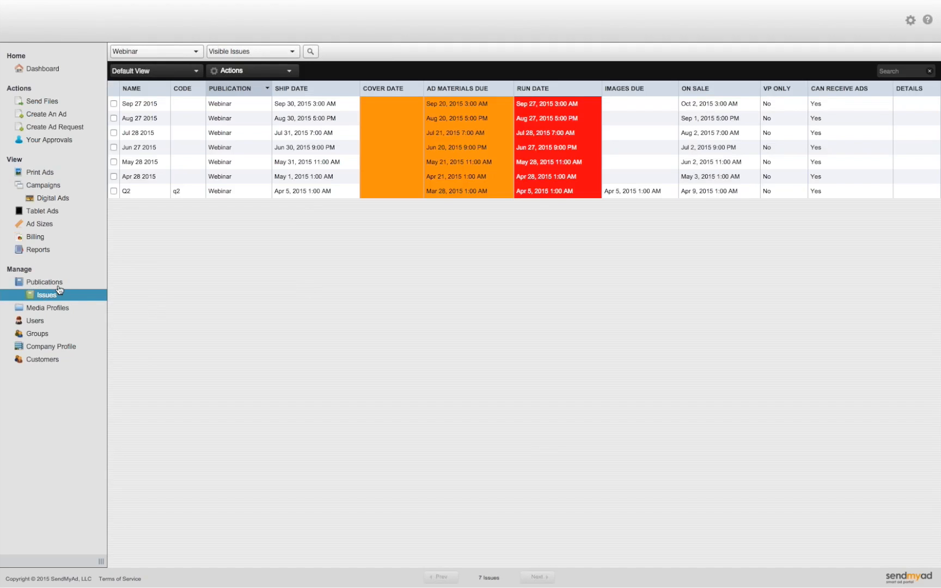
left_click(57, 283)
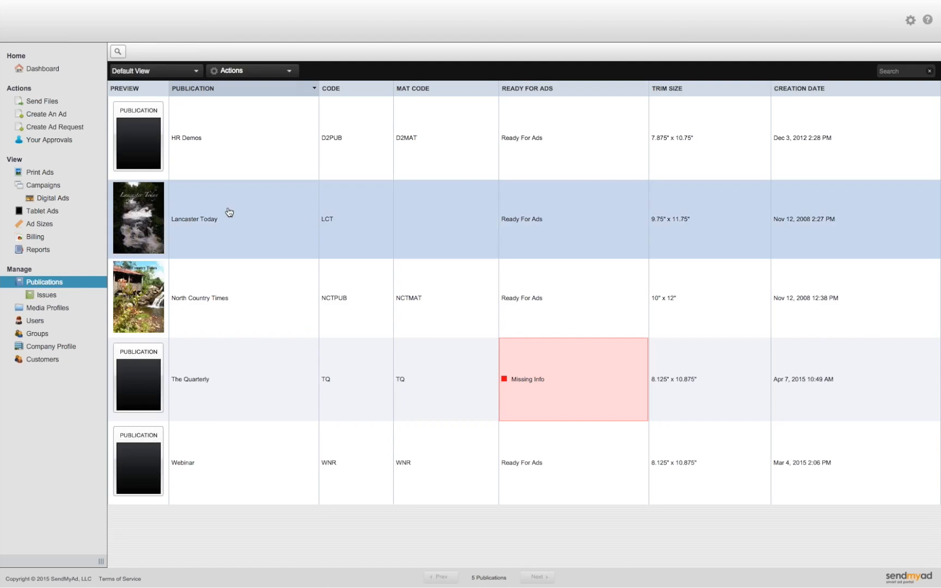
left_click(197, 154)
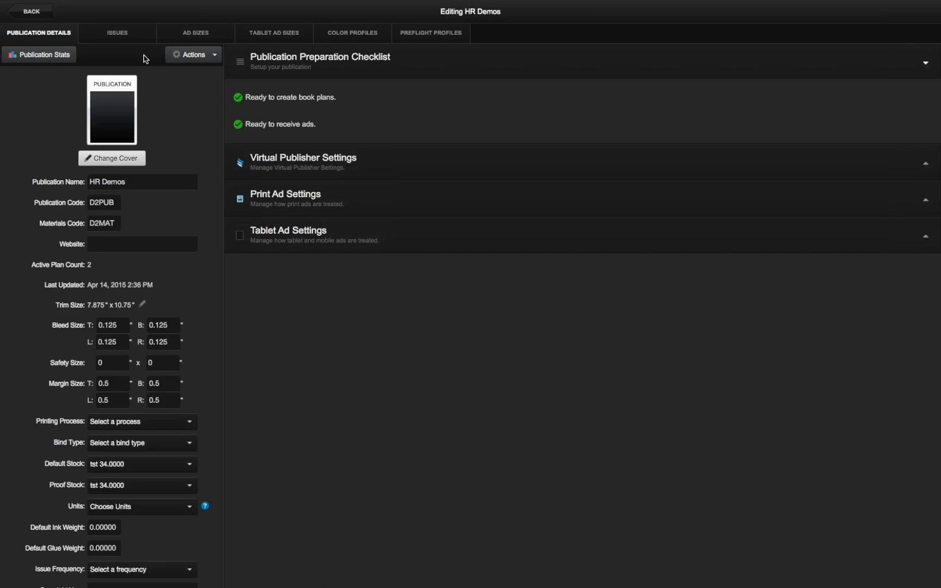
left_click(125, 42)
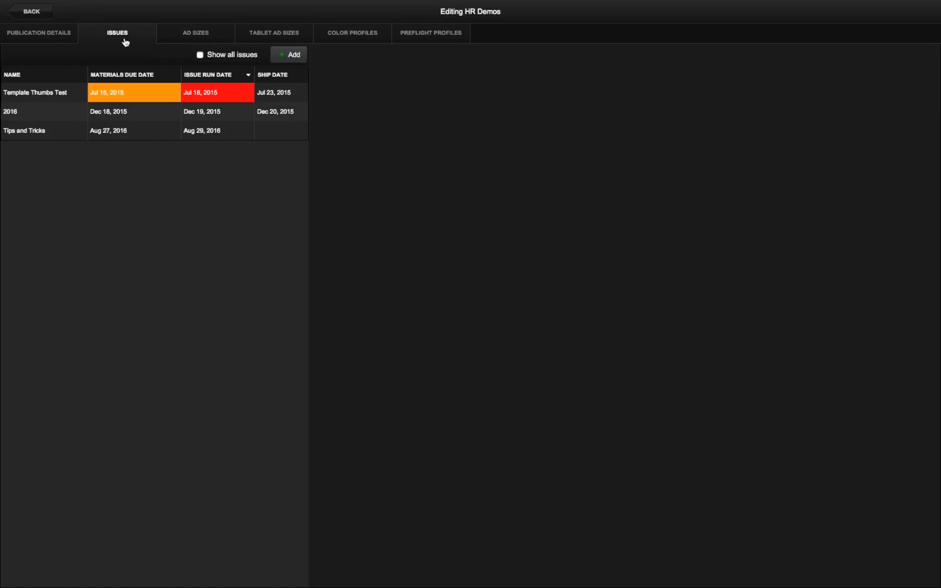
Leave the HR Demos publication and list the issues of all publications instead of only Webinar.
left_click(37, 12)
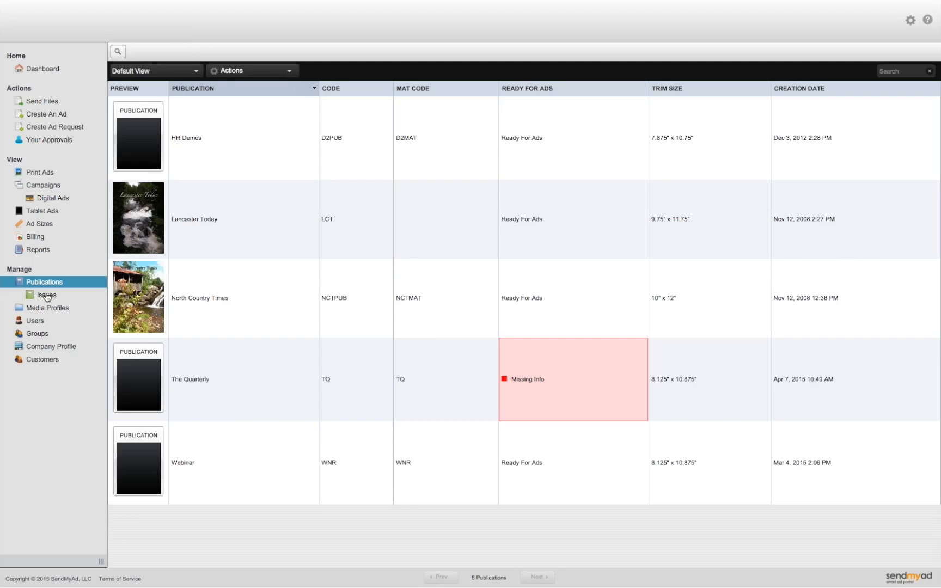
left_click(46, 295)
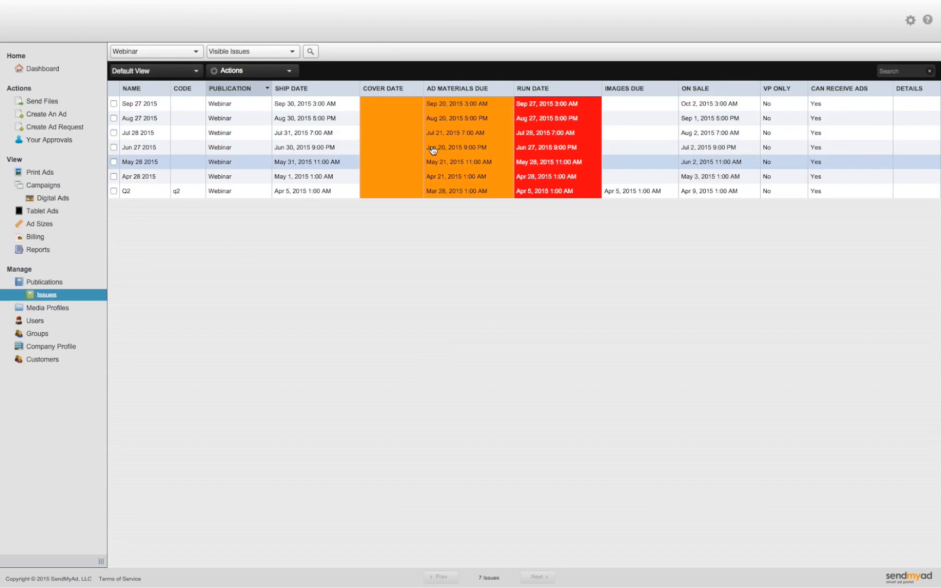
left_click(176, 54)
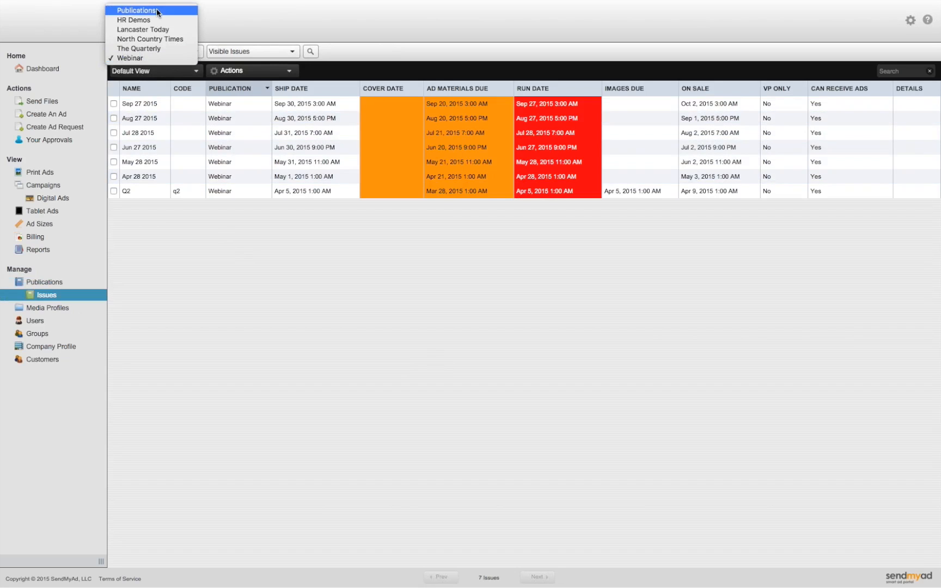
left_click(157, 8)
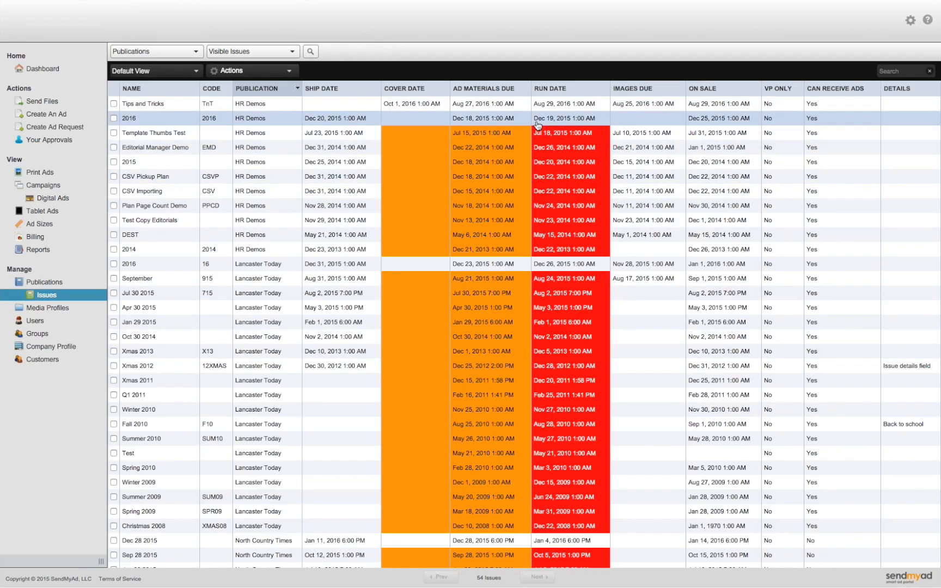
Select the Template Thumbs Test, Editorial Manager Demo and 2015 issues of HR Demos and show the actions available for them.
left_click(255, 71)
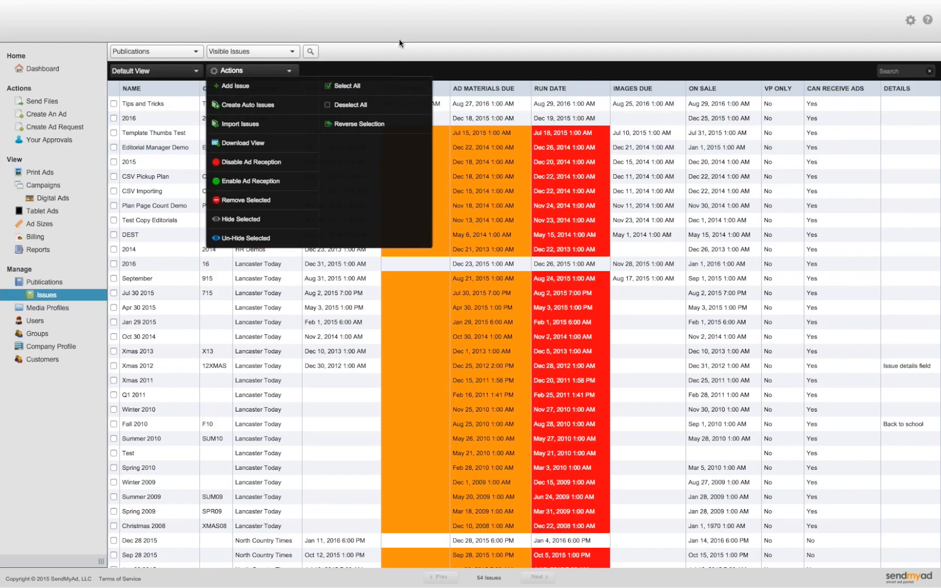
left_click(287, 72)
left_click(114, 133)
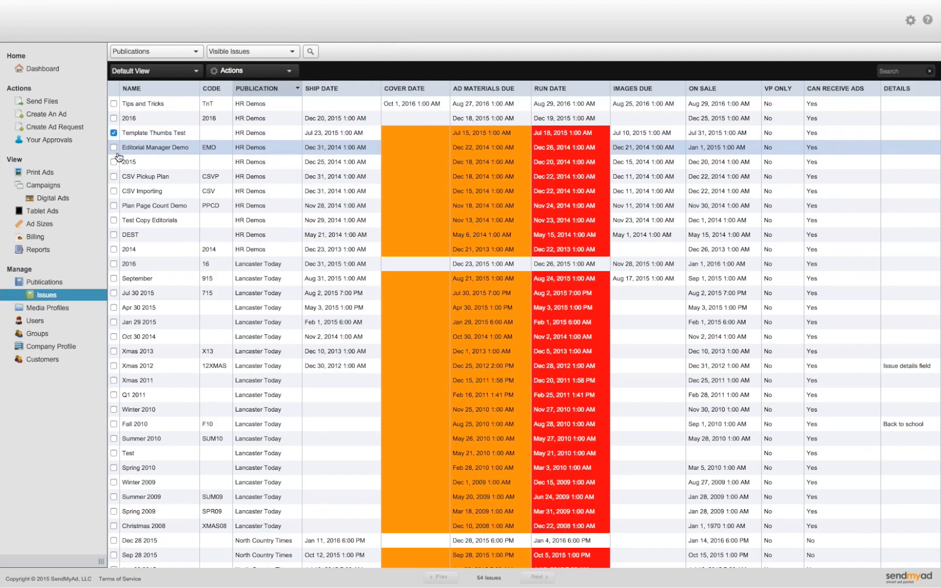
left_click(114, 148)
left_click(114, 162)
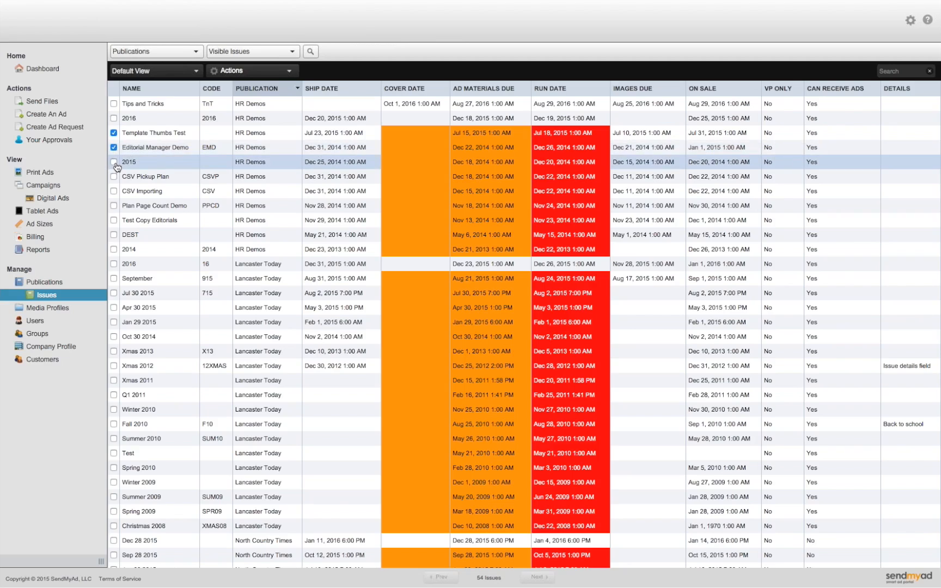
left_click(269, 74)
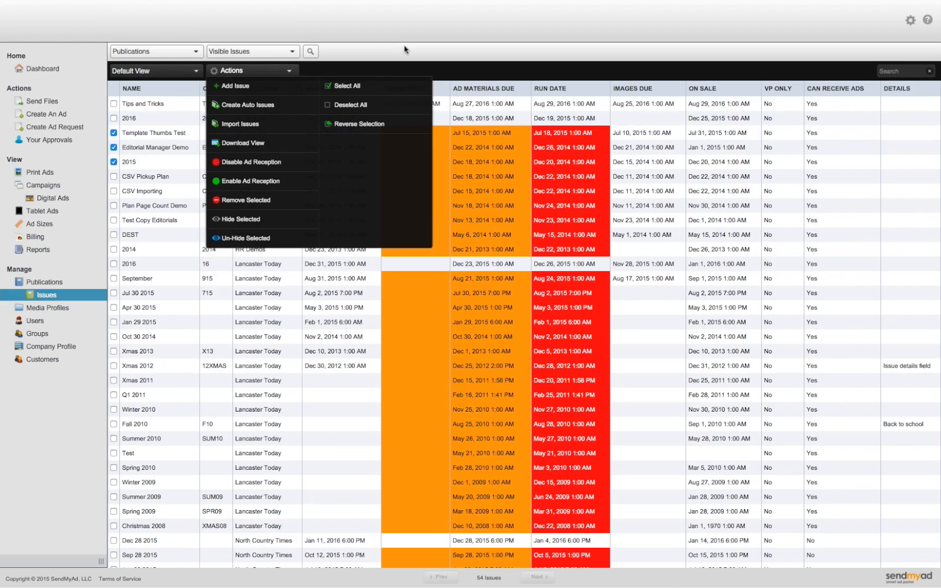
Deselect the three HR Demos issues and review the issue actions, such as adding, auto-creating and importing issues.
left_click(114, 133)
left_click(113, 147)
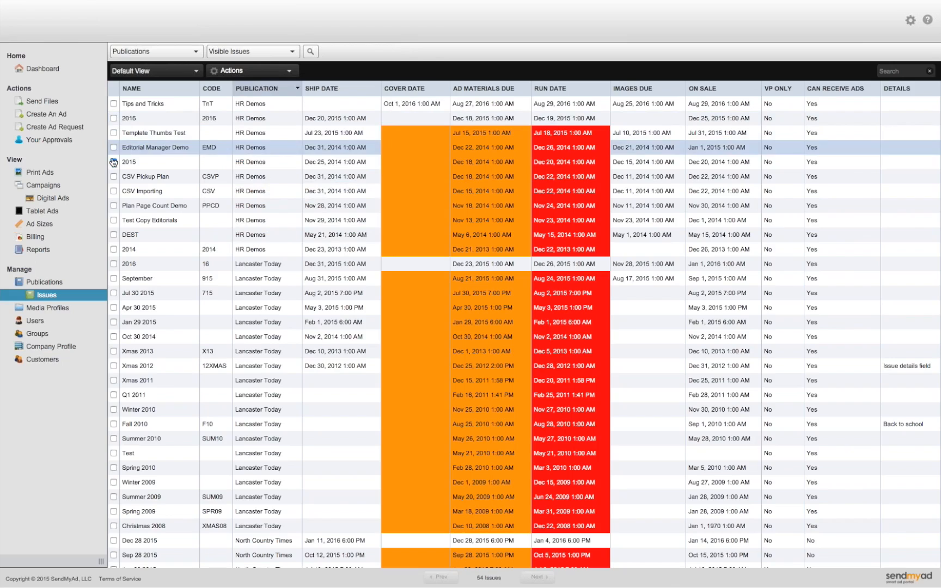
left_click(114, 161)
left_click(223, 72)
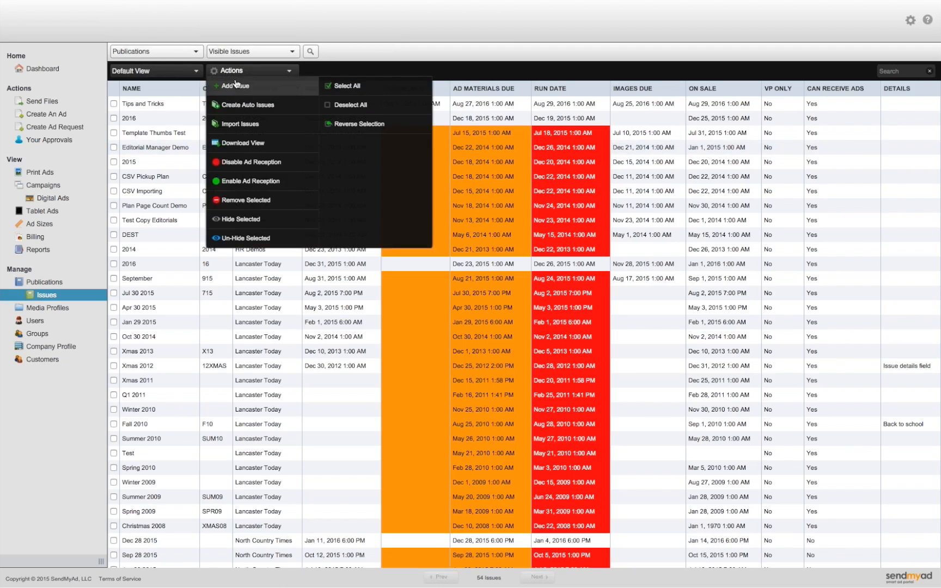
left_click(249, 73)
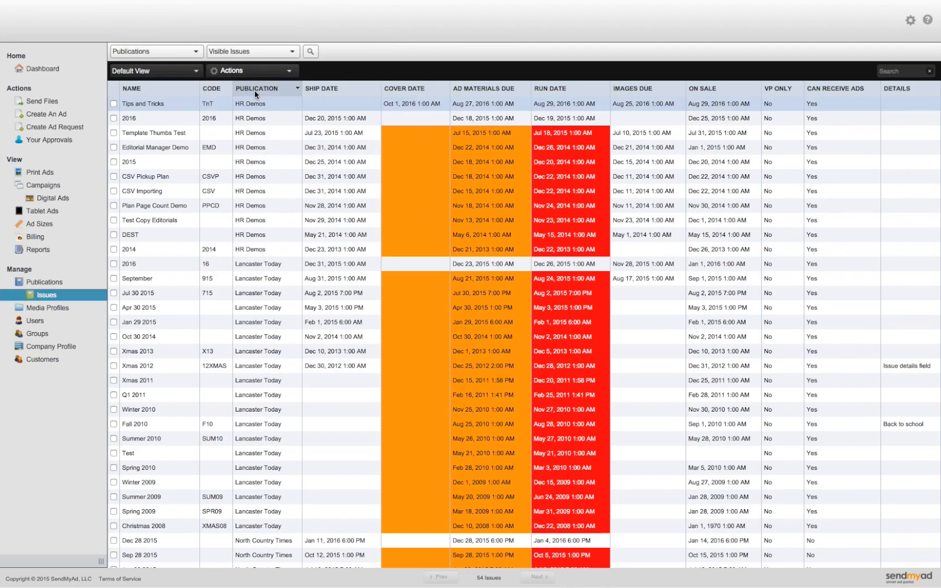
left_click(250, 73)
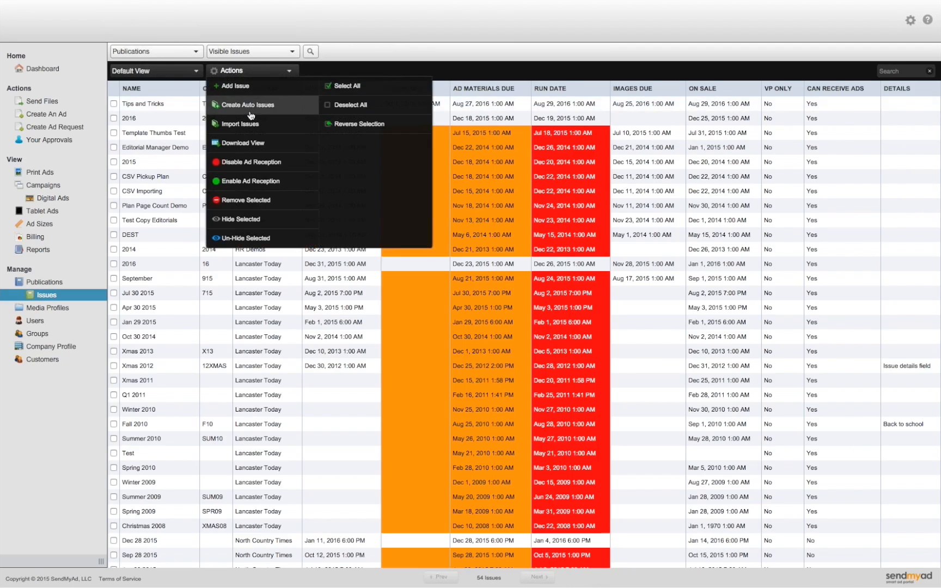
left_click(410, 43)
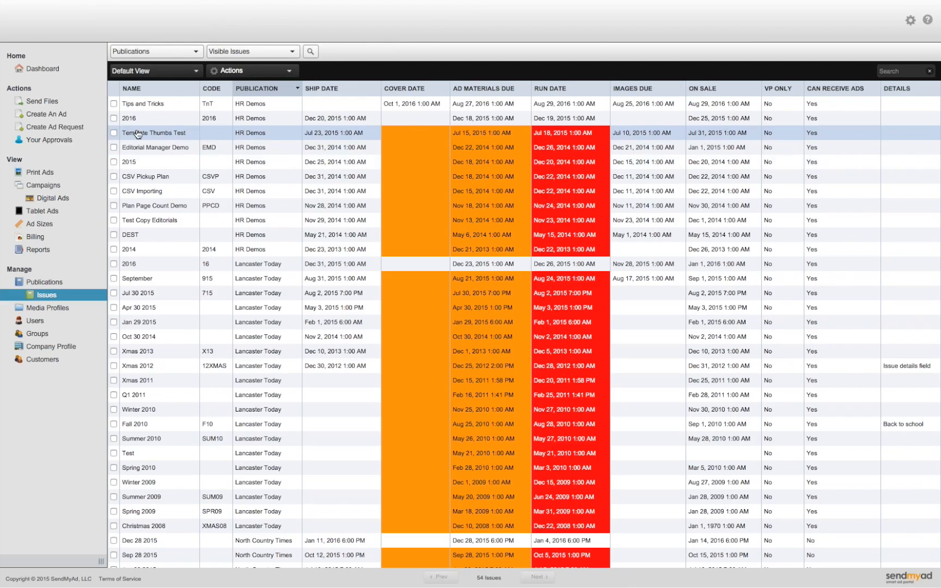
Open the Limited table view for editing and review its column order and hidden columns.
left_click(158, 70)
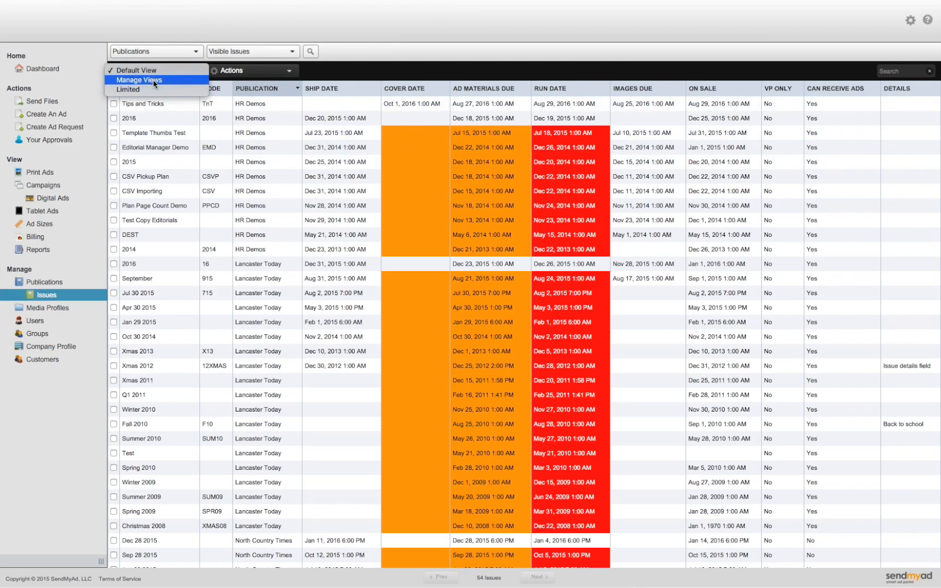
left_click(153, 80)
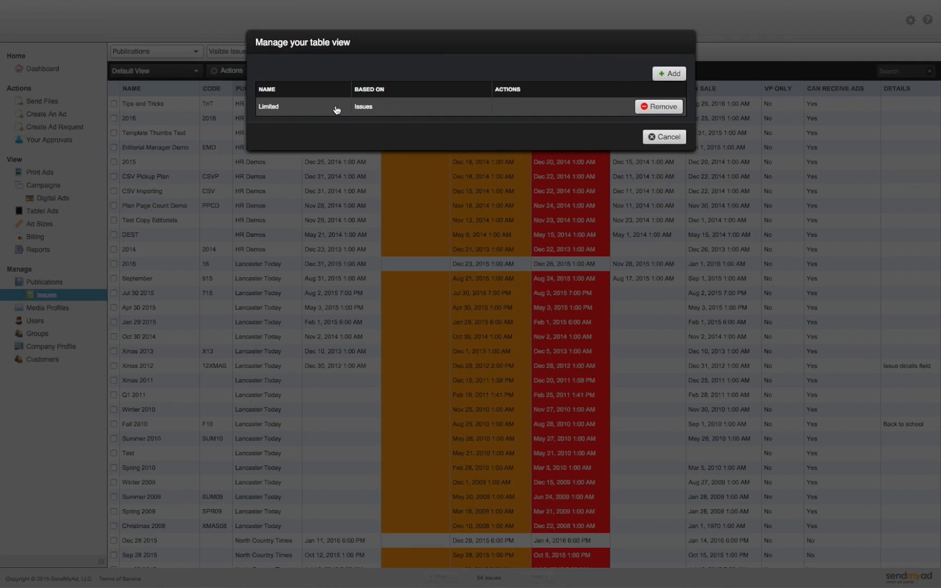
left_click(377, 110)
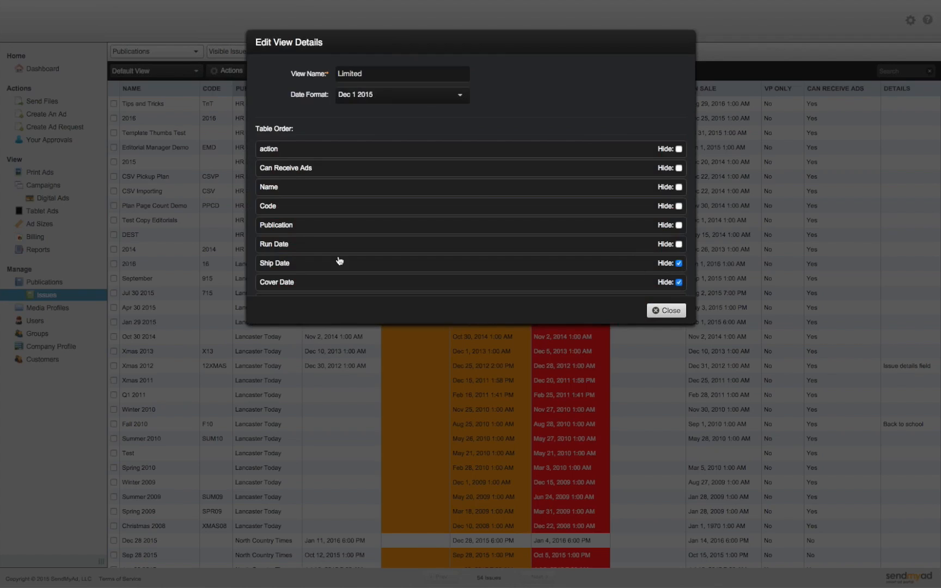
scroll(314, 253, "down", 1)
scroll(314, 253, "down", 1)
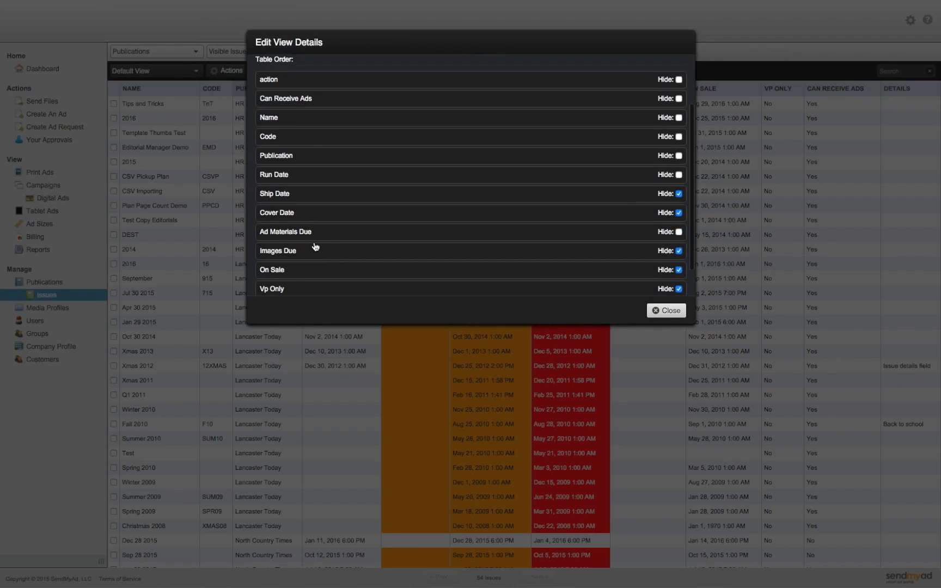
scroll(403, 227, "down", 1)
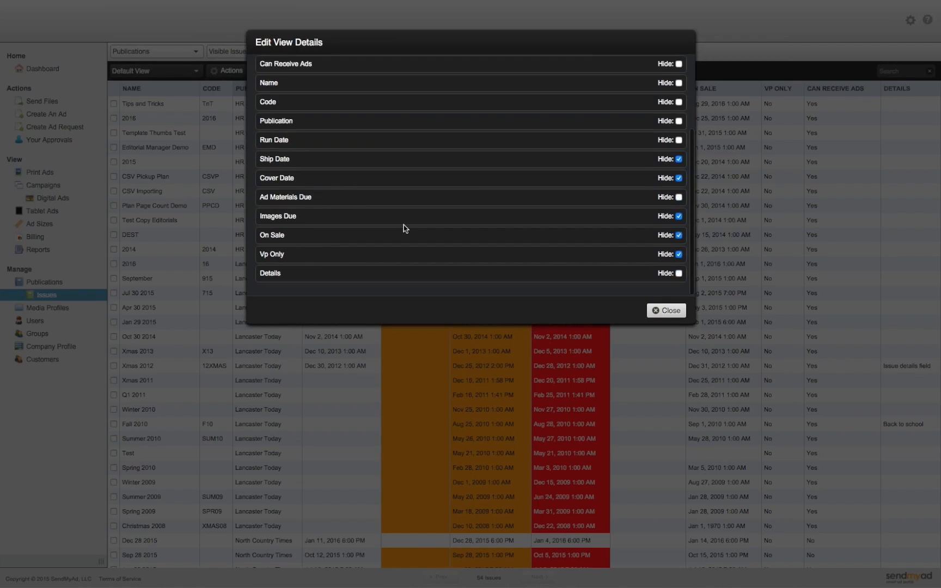
scroll(404, 227, "up", 3)
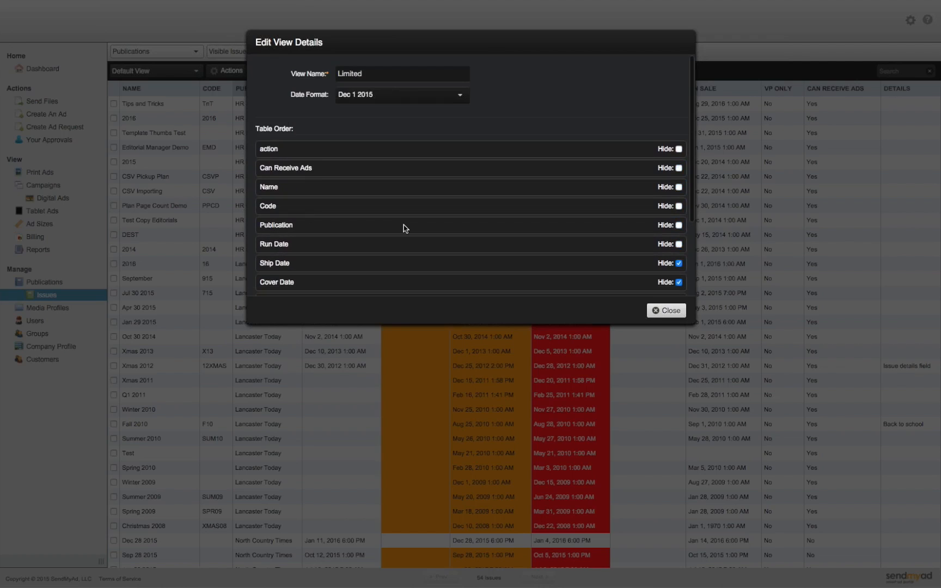
Set the Limited view's date format to 12/01/2015 and close the view details.
left_click(360, 97)
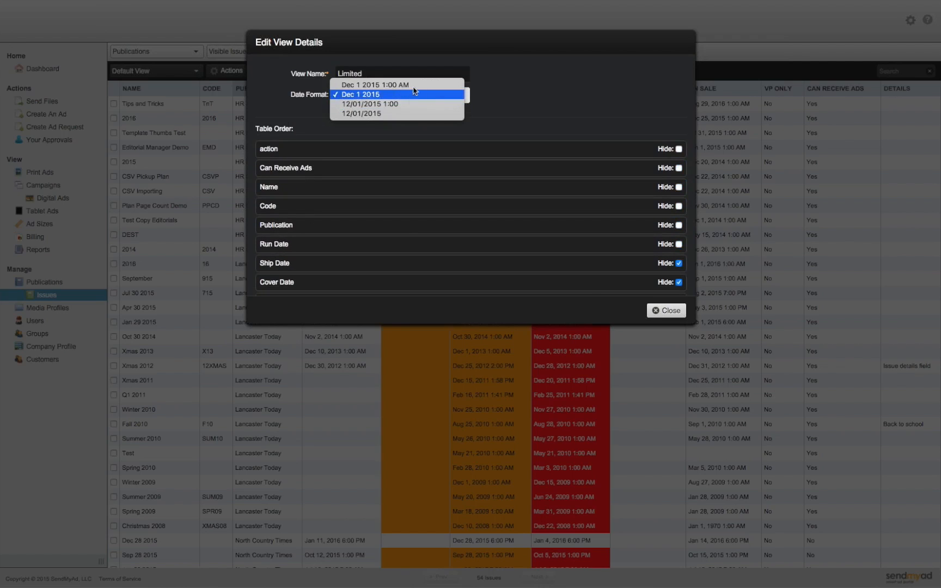
left_click(390, 115)
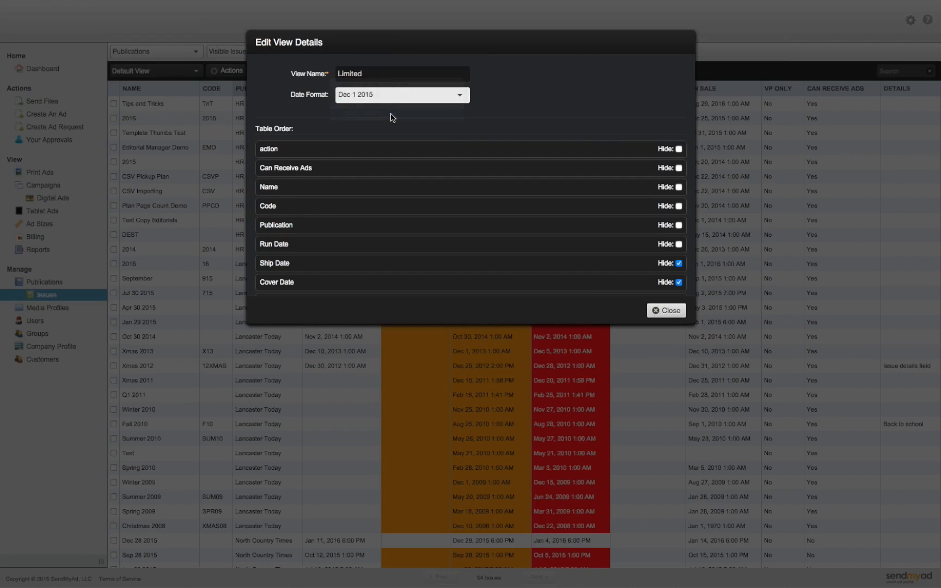
left_click(661, 312)
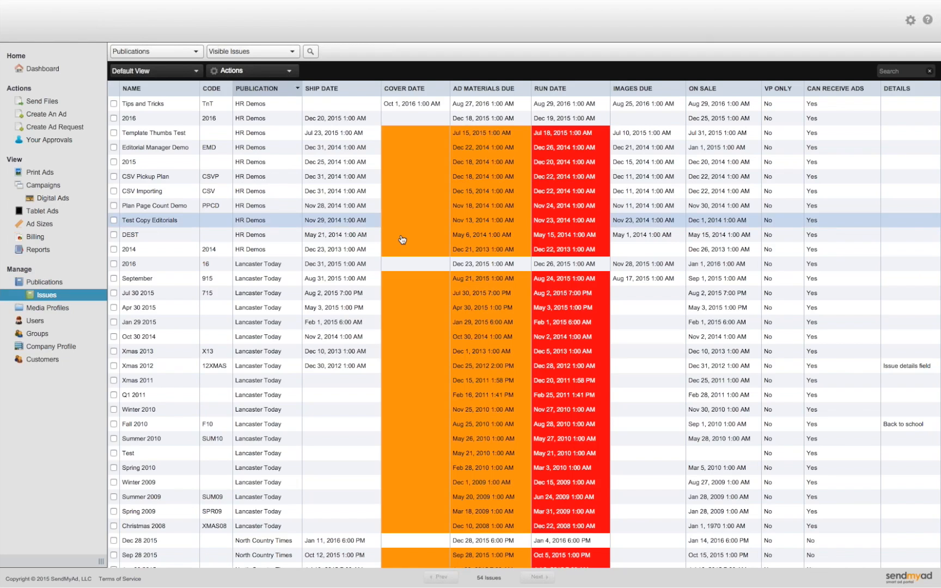
Switch the issues table to the Limited view and look through the listed issues.
left_click(171, 71)
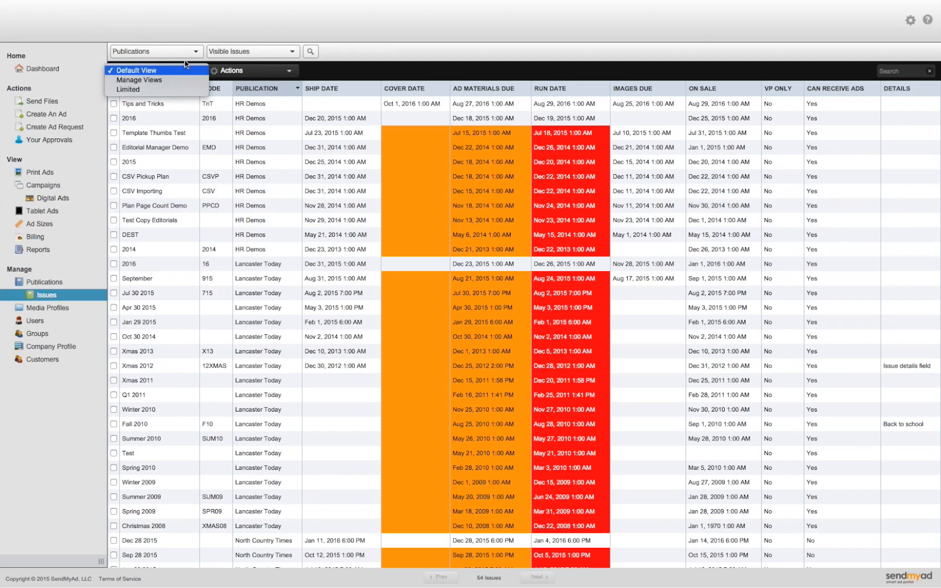
left_click(134, 89)
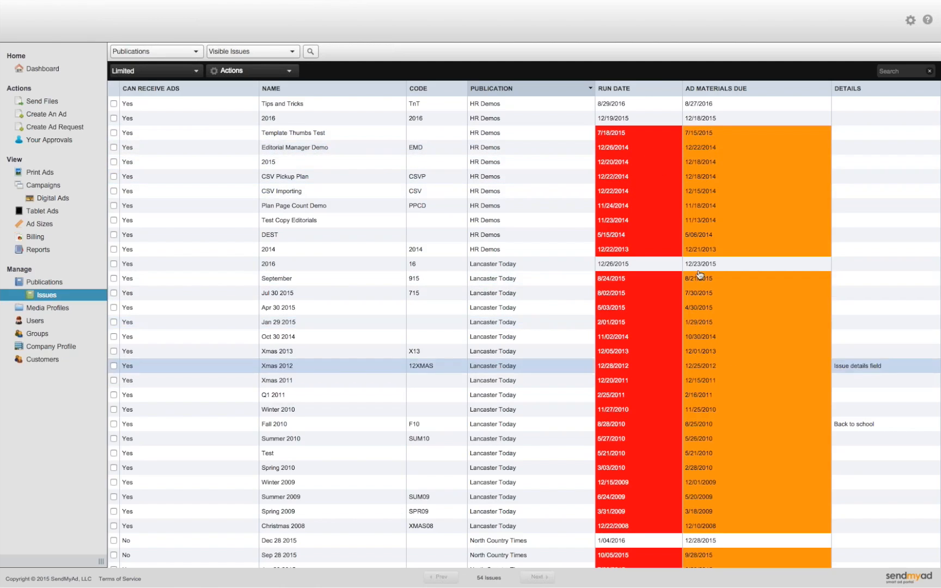
scroll(704, 283, "down", 3)
scroll(704, 283, "up", 3)
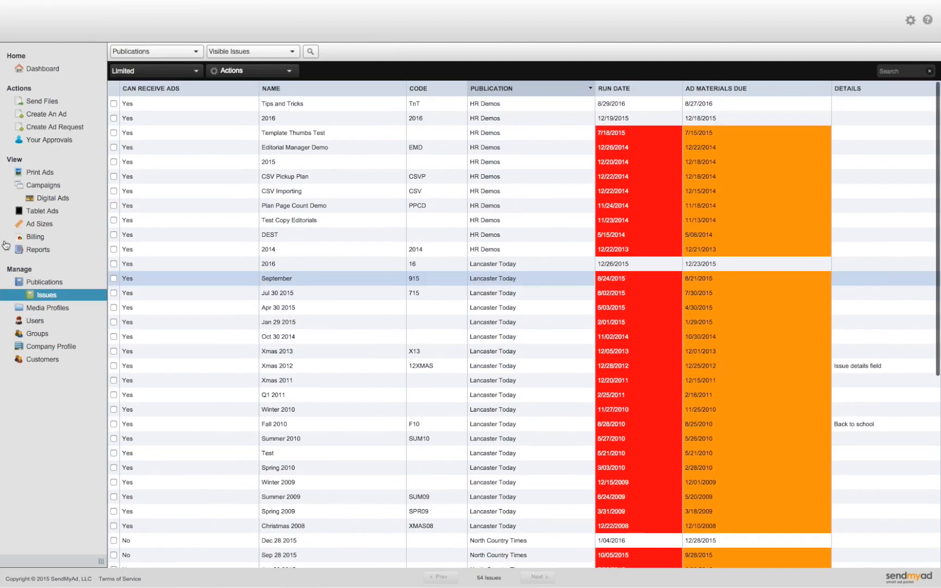
Open the "trim" print ad and set its viewing background color to pale yellow, #eaeec4.
left_click(40, 173)
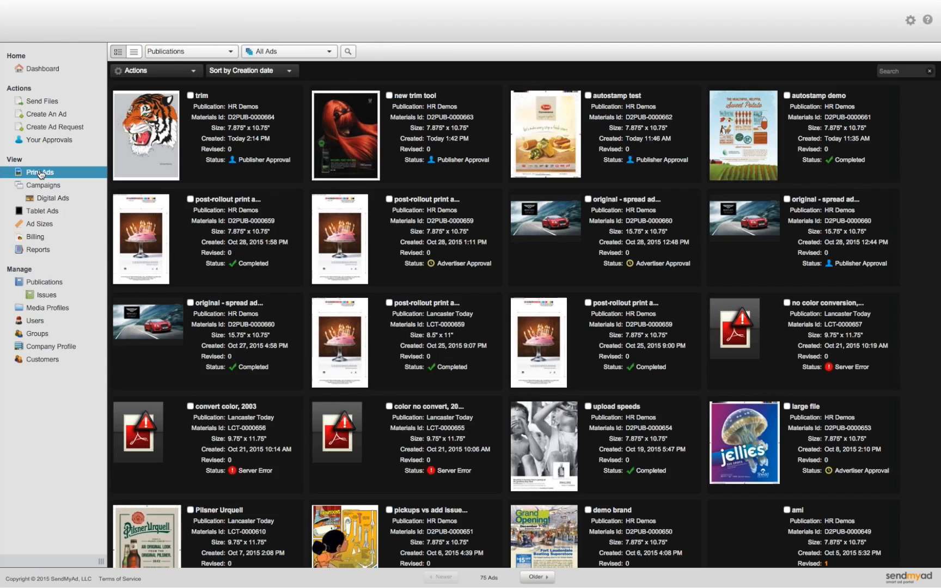
left_click(146, 159)
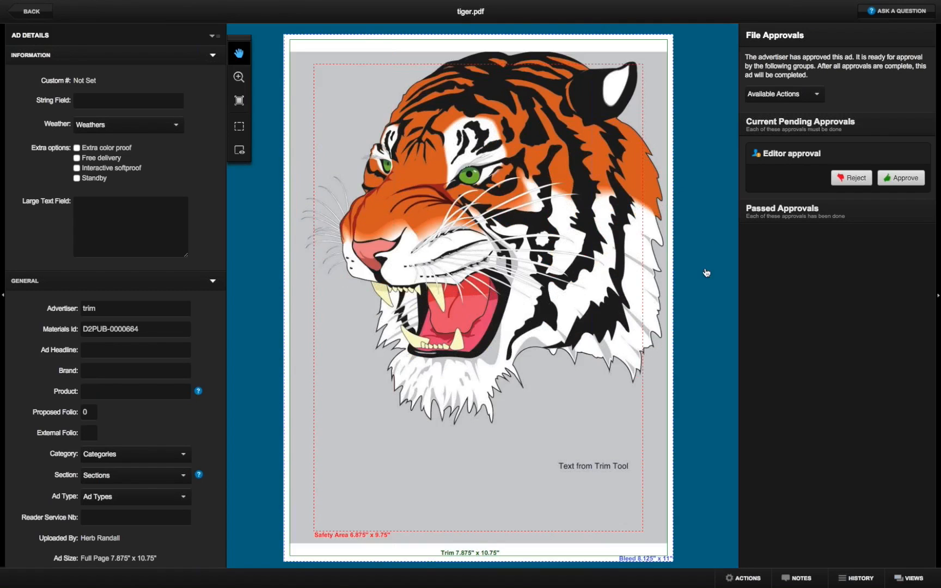
left_click(908, 580)
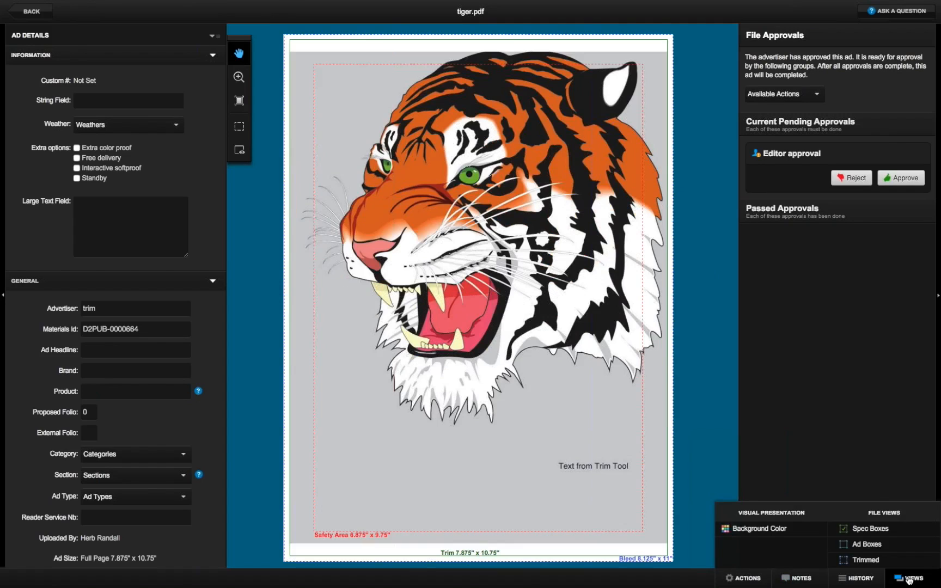
left_click(781, 532)
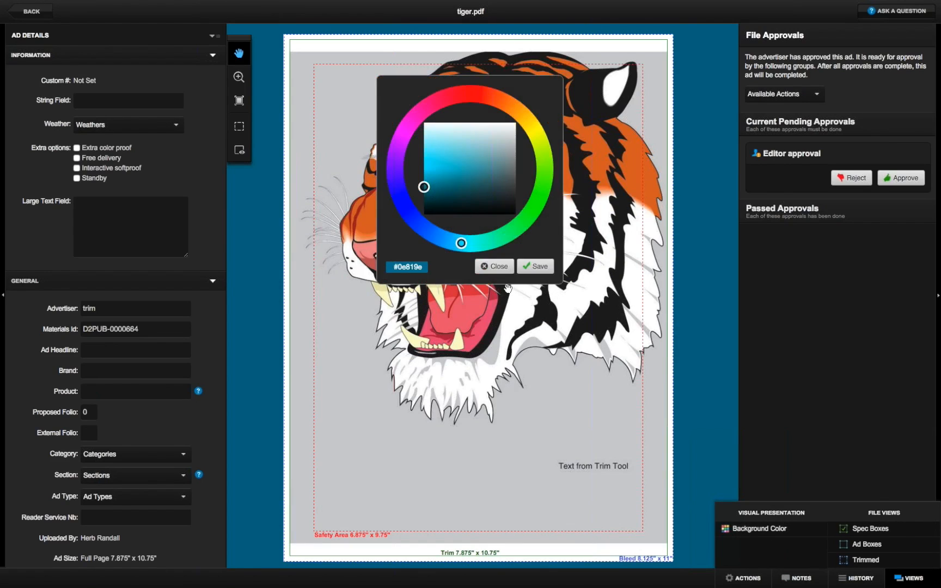
left_click_drag(425, 186, 439, 137)
left_click_drag(462, 243, 537, 136)
left_click_drag(445, 137, 467, 141)
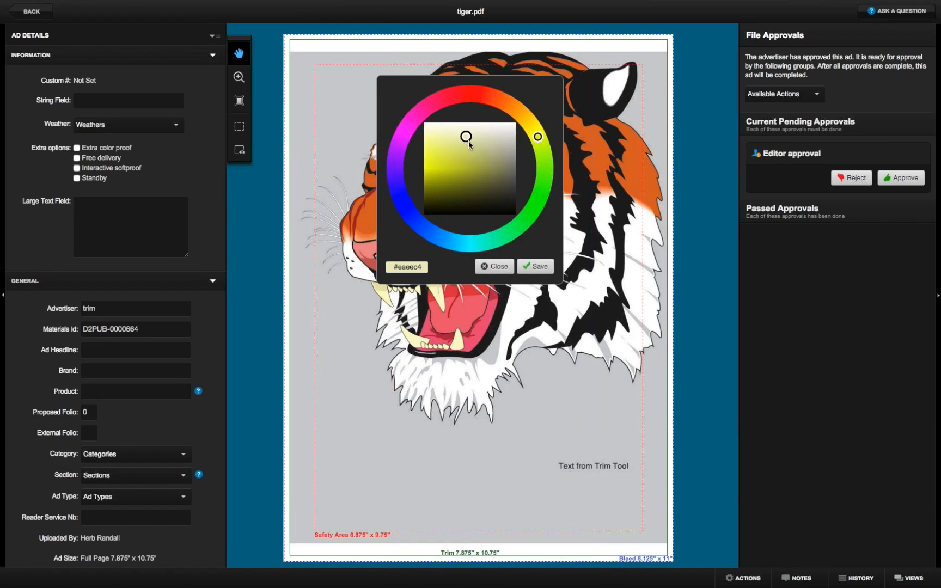
left_click(545, 267)
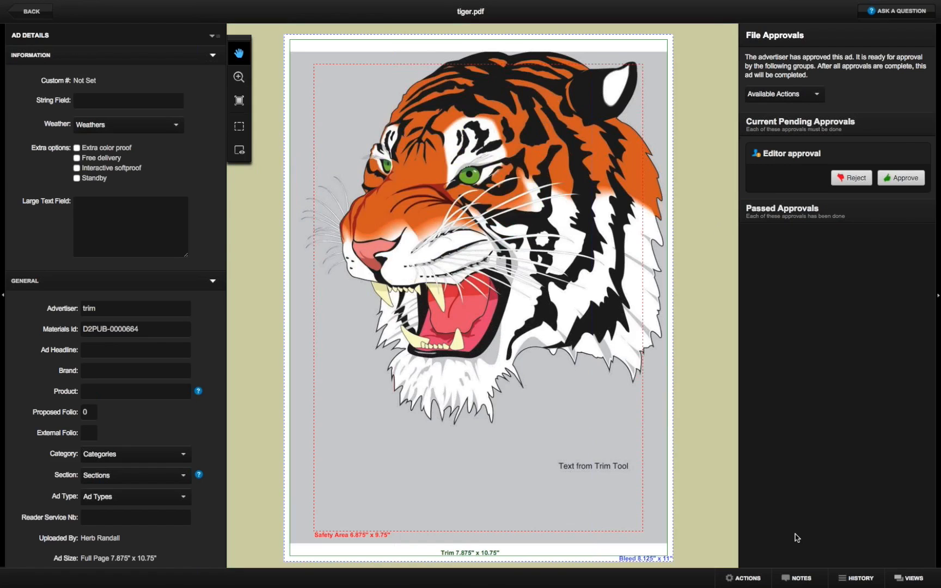
Change the ad's viewing background color to brownish orange, #b06415.
left_click(909, 578)
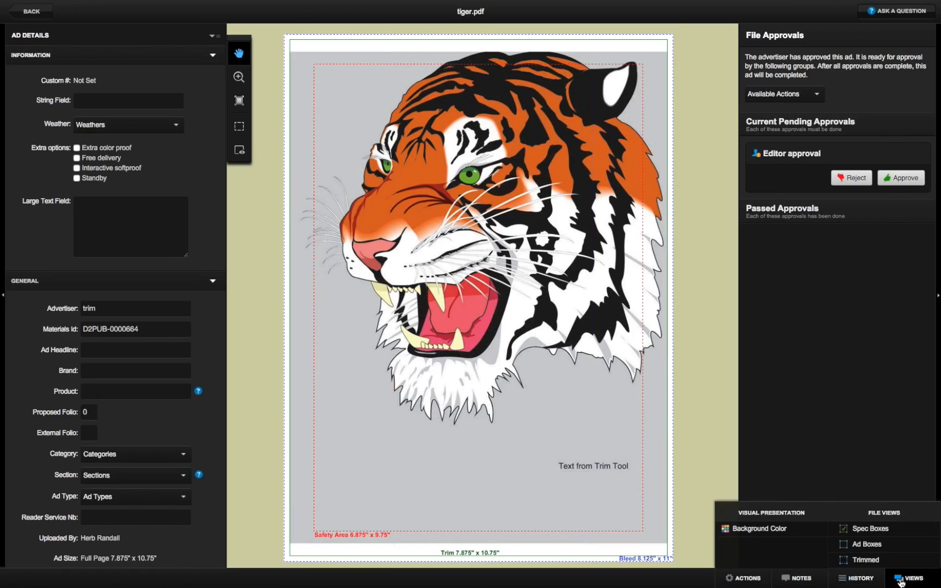
left_click(776, 534)
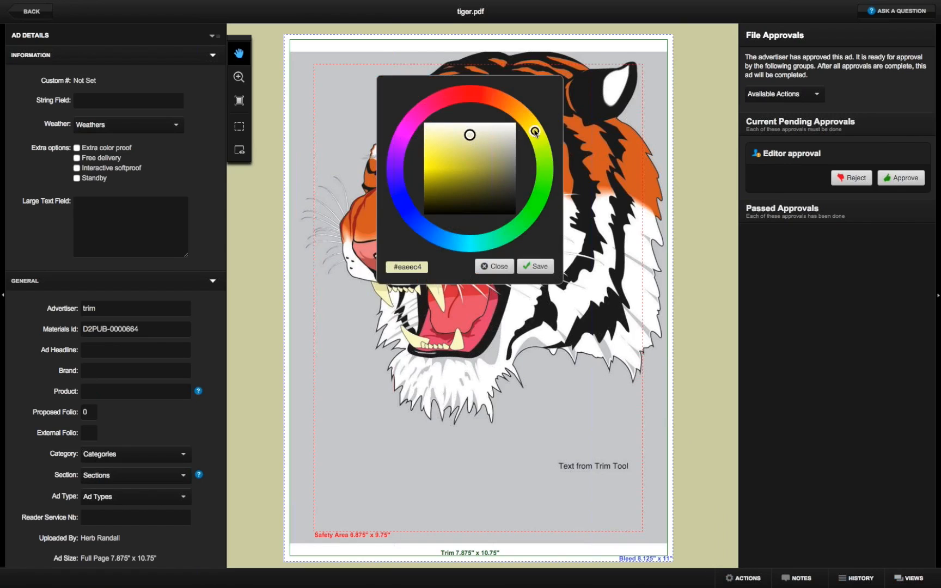
mouse_move(534, 131)
left_mouse_down()
mouse_move(506, 111)
mouse_move(474, 162)
mouse_move(444, 179)
left_mouse_up()
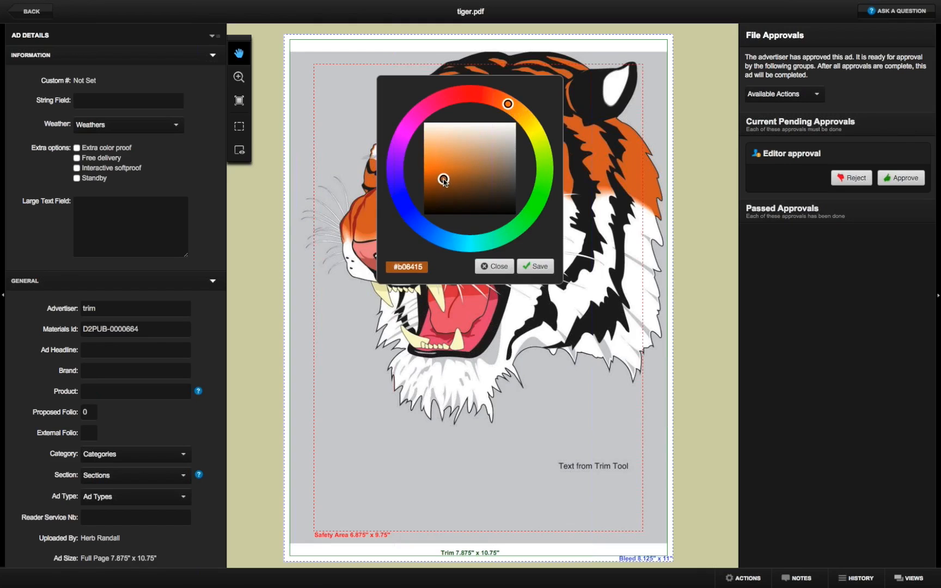
left_click(539, 267)
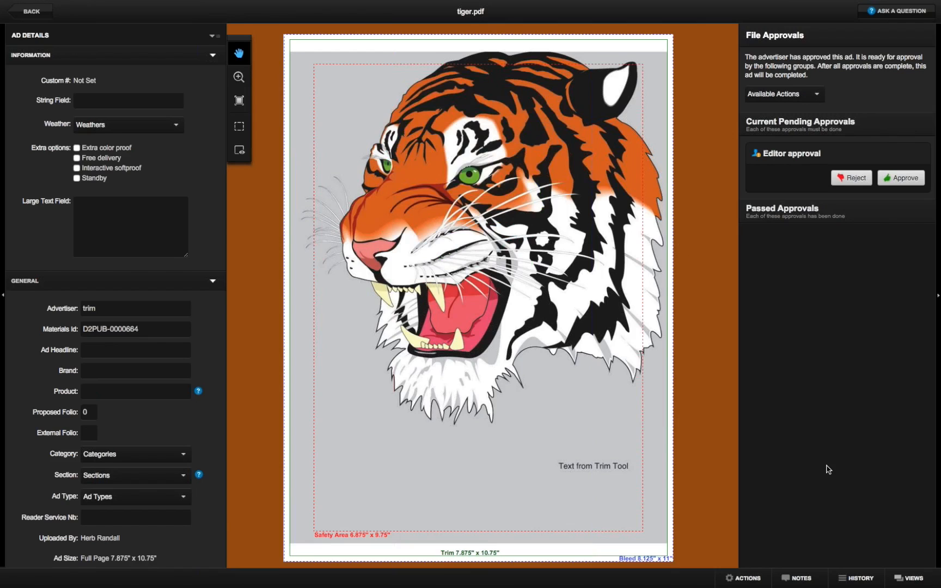
left_click(908, 578)
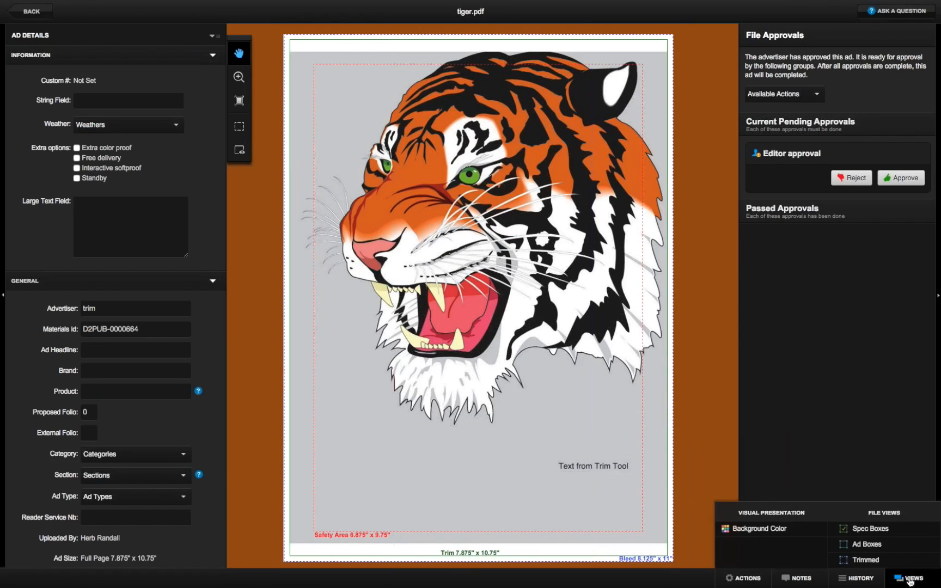
left_click(750, 529)
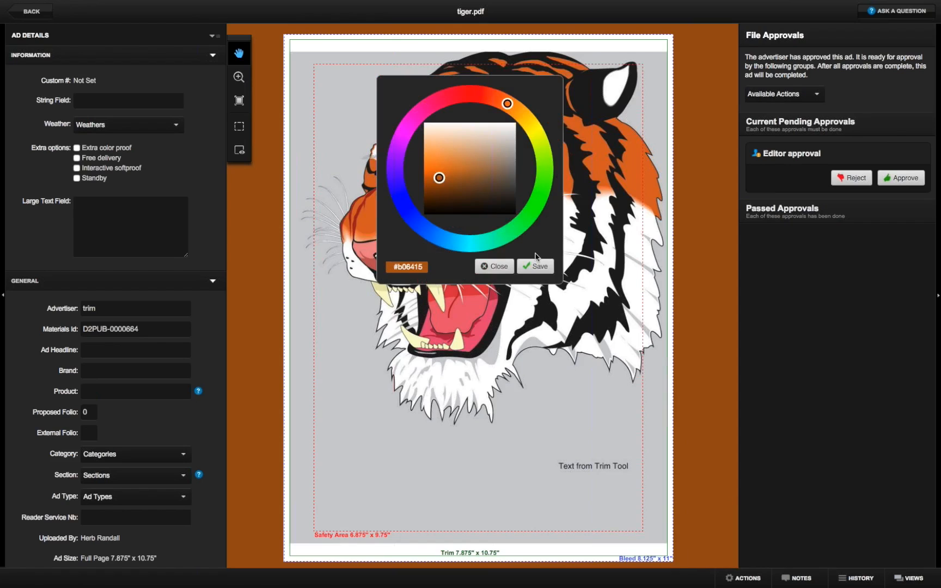
left_click(495, 267)
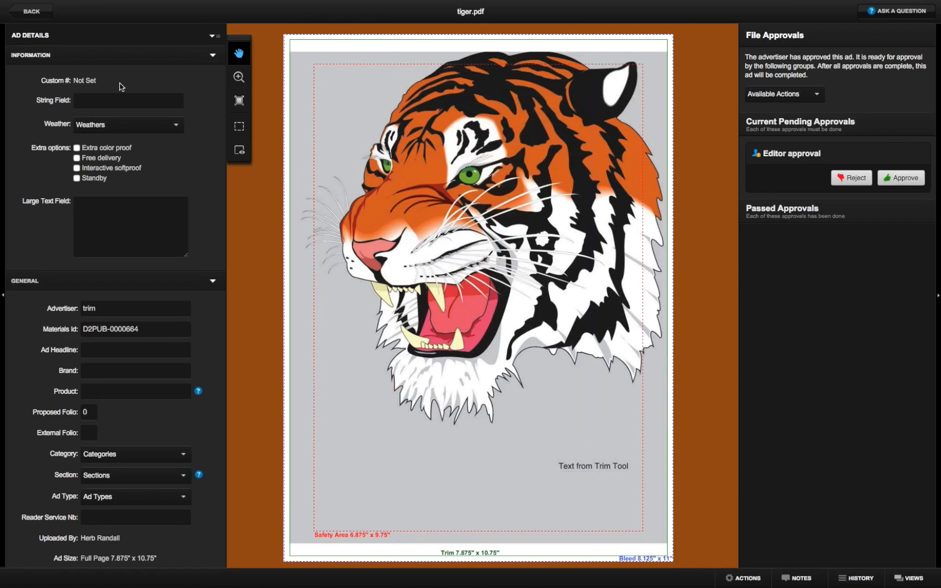
Leave the ad and start sending a Print Magazine Ad for the HR Demos publication.
left_click(28, 16)
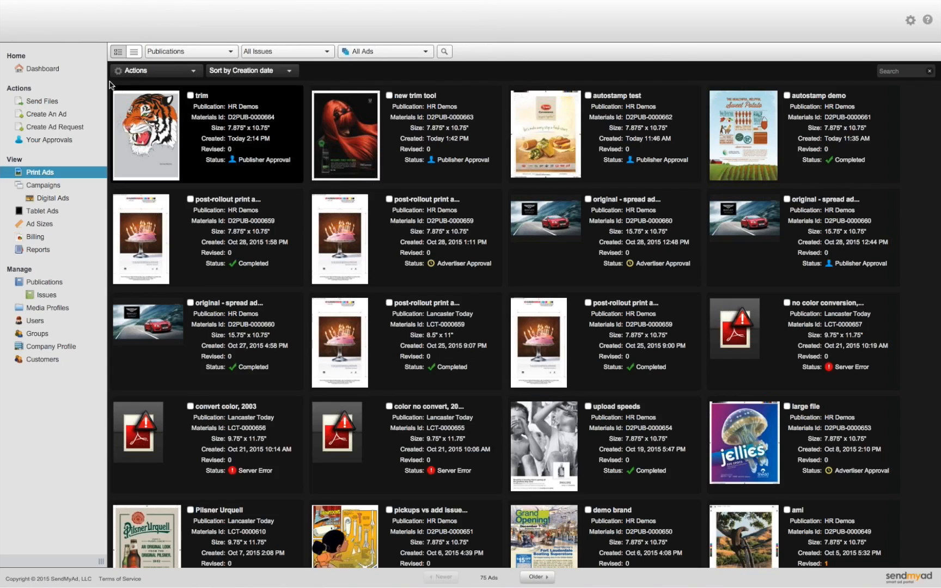
left_click(47, 102)
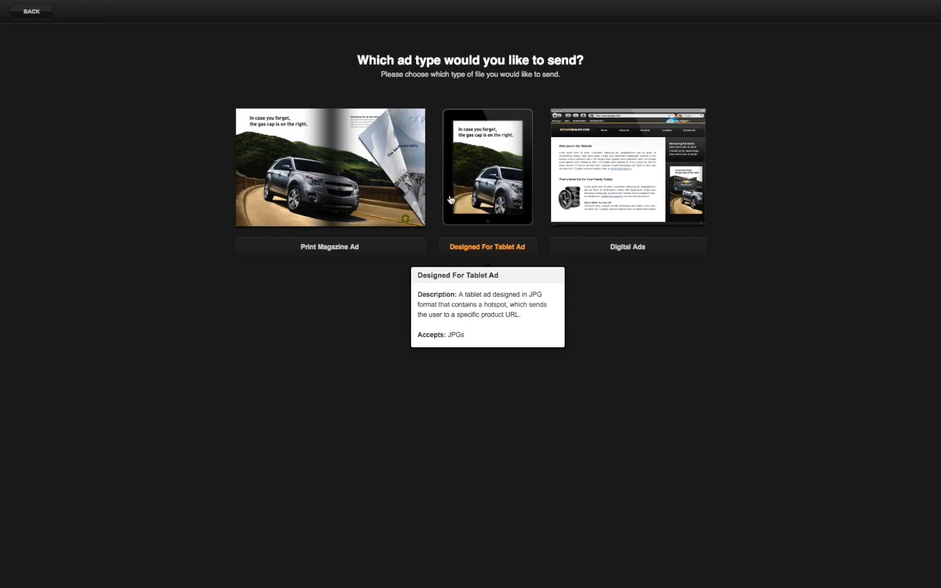
left_click(354, 173)
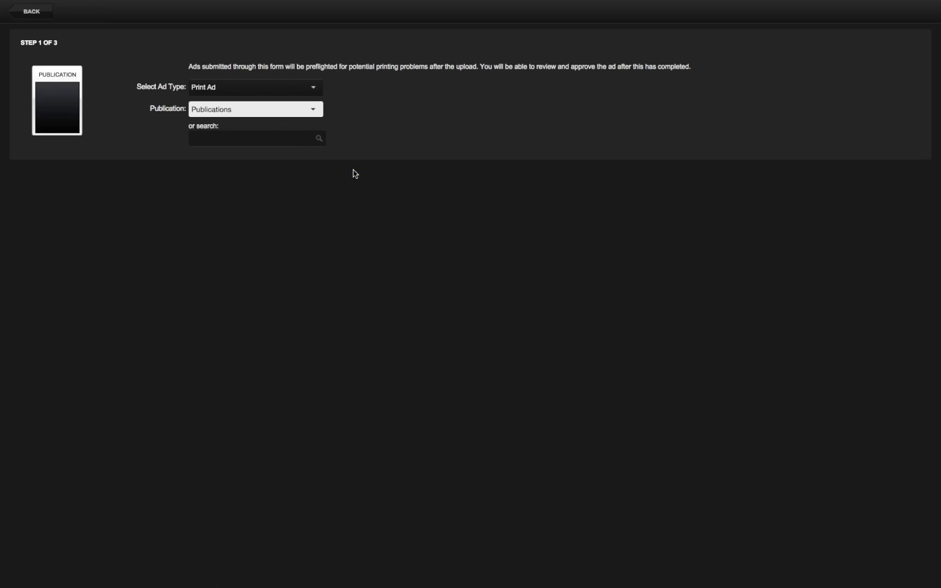
left_click(256, 110)
left_click(251, 120)
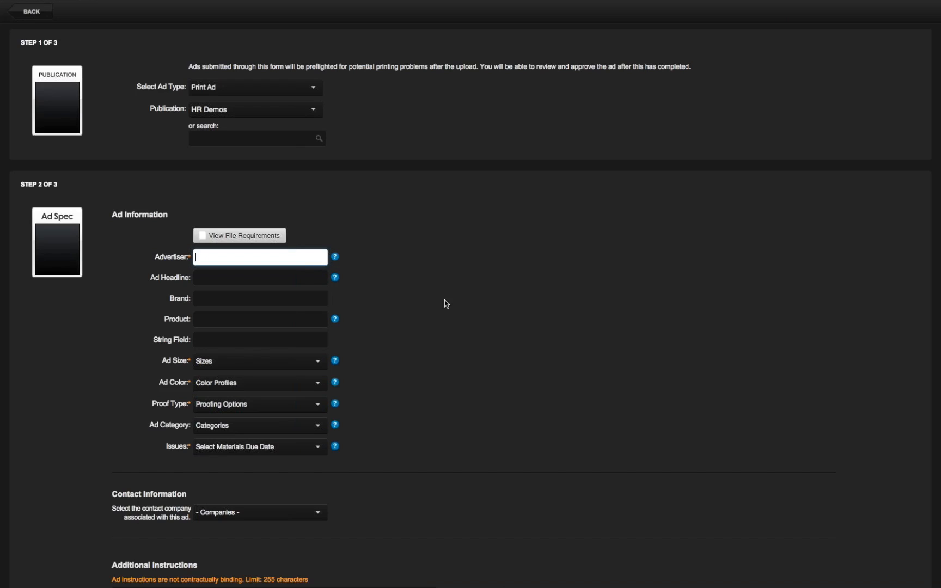
Enter "submitted for advertiser" as the new ad's advertiser.
scroll(446, 304, "down", 3)
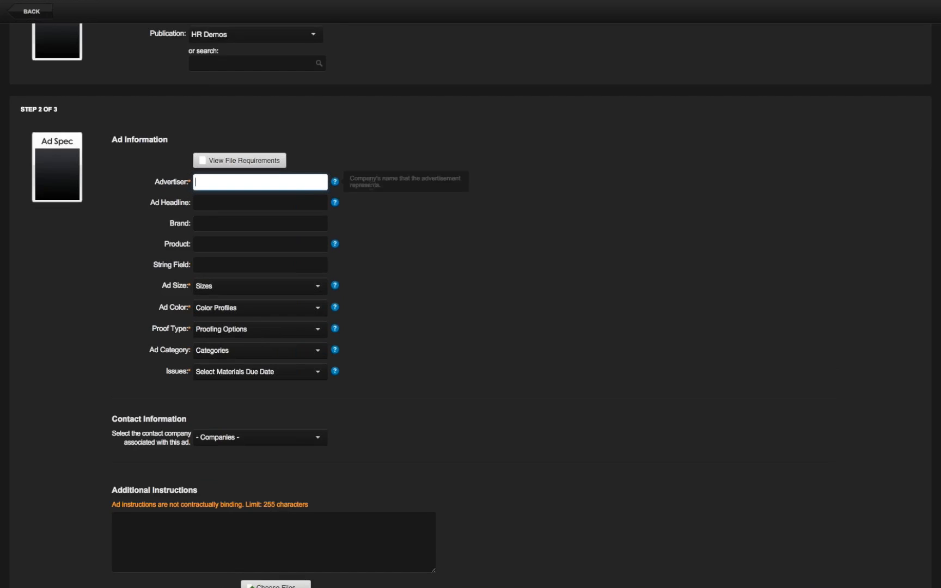
type("subm")
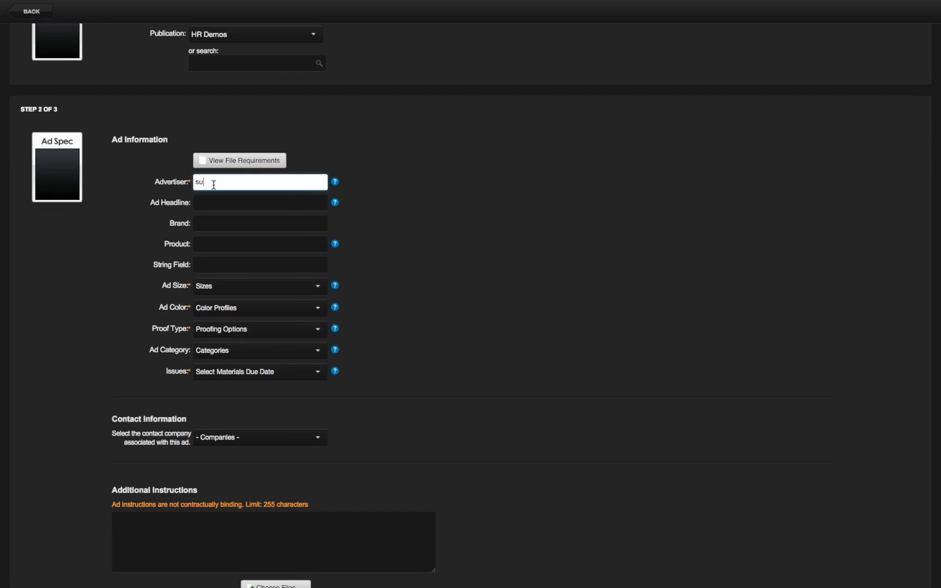
type("itted for advertiser")
scroll(234, 256, "down", 1)
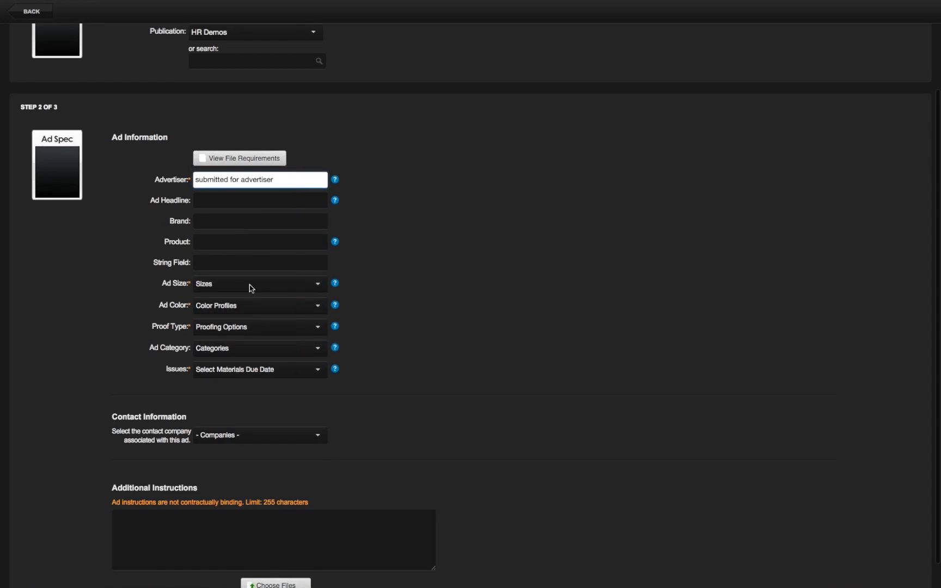
Set the ad size to Full Page 7.875" x 10.75", ad color to CMYK no convert, and proof type to "I will provide my own proof".
left_click(248, 286)
left_click(250, 302)
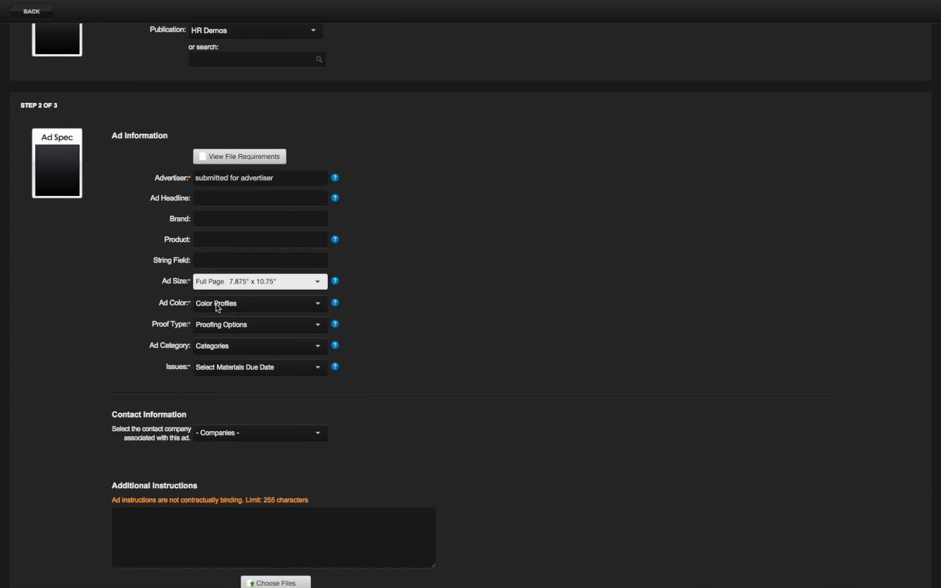
left_click(218, 304)
left_click(220, 315)
left_click(232, 326)
left_click(232, 344)
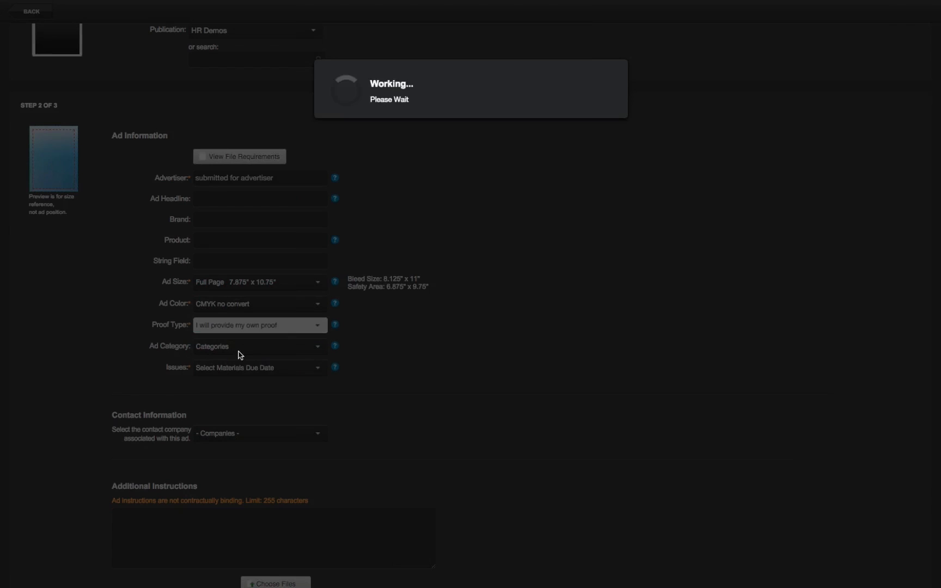
left_click(601, 229)
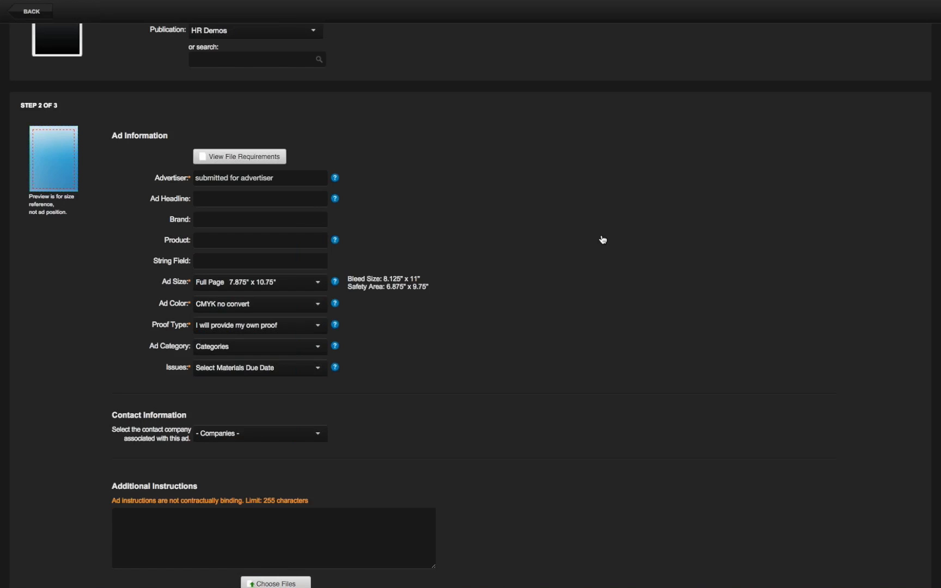
Add the issue with materials due date 2016-08-27 and choose SendMyAd Test Advertising Co. as the contact company.
left_click(225, 369)
left_click(226, 382)
scroll(421, 388, "down", 2)
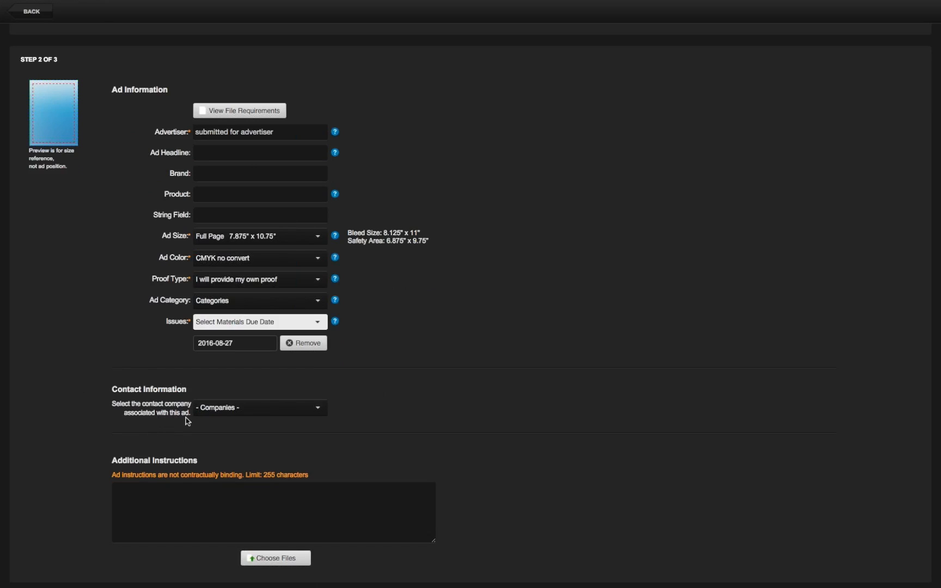
left_click(262, 412)
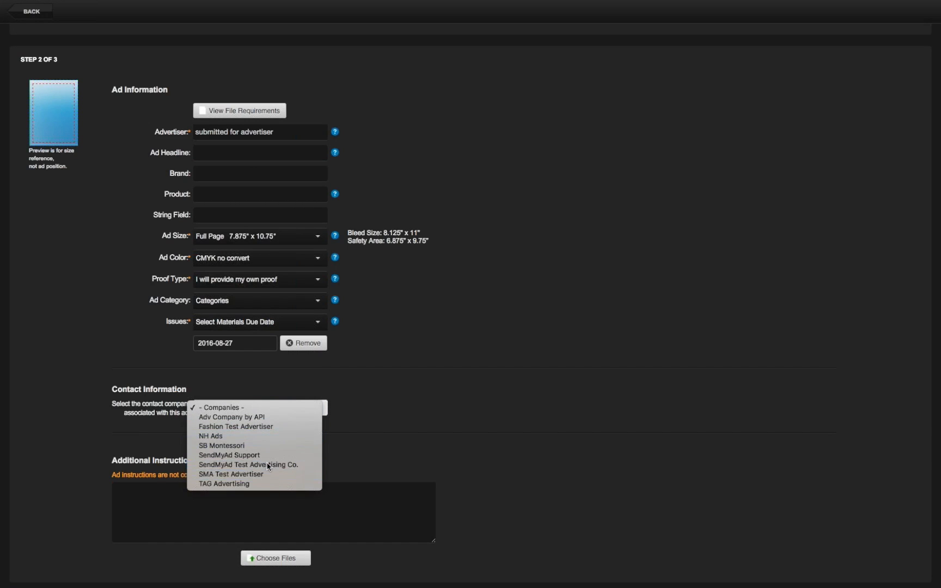
left_click(363, 434)
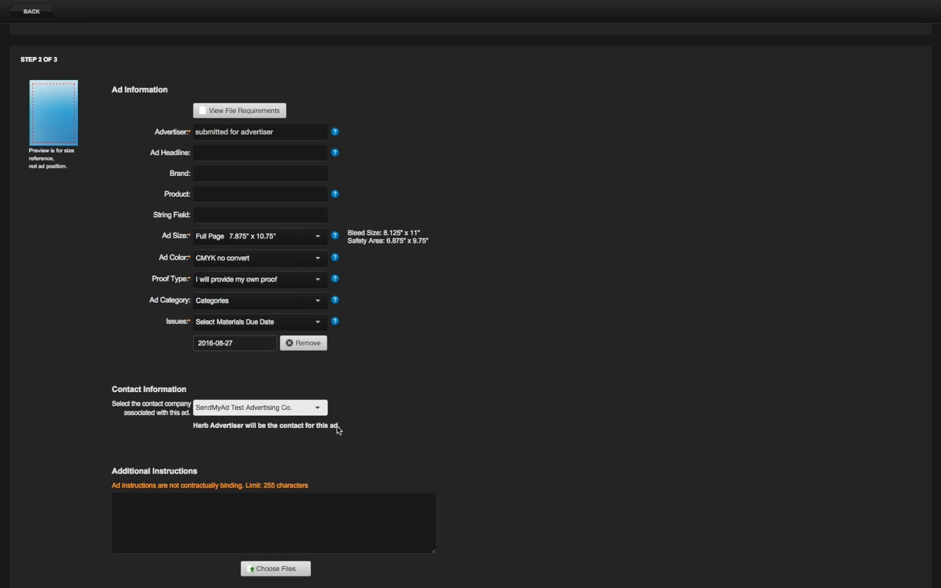
Upload arch.pdf from the Print folder as the ad's file.
scroll(440, 434, "down", 1)
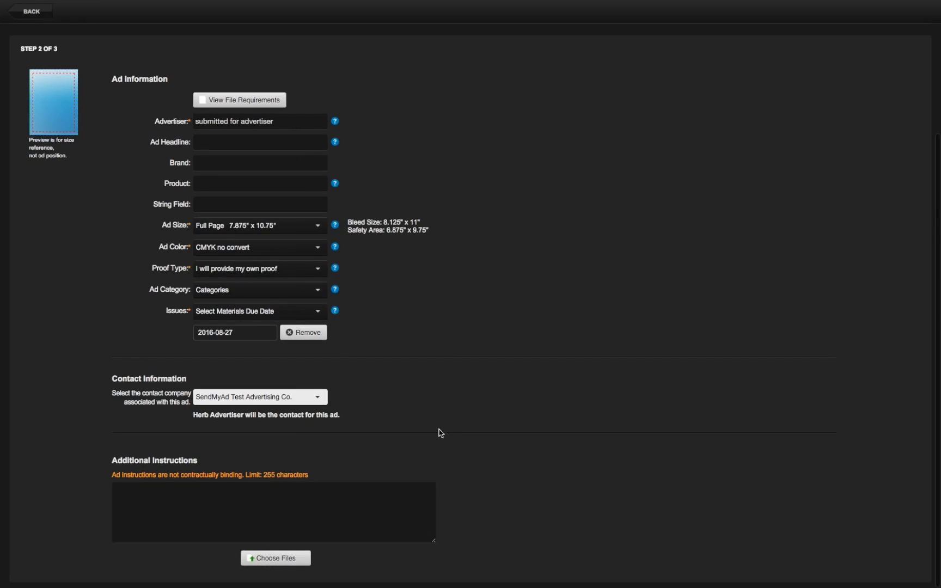
left_click(292, 561)
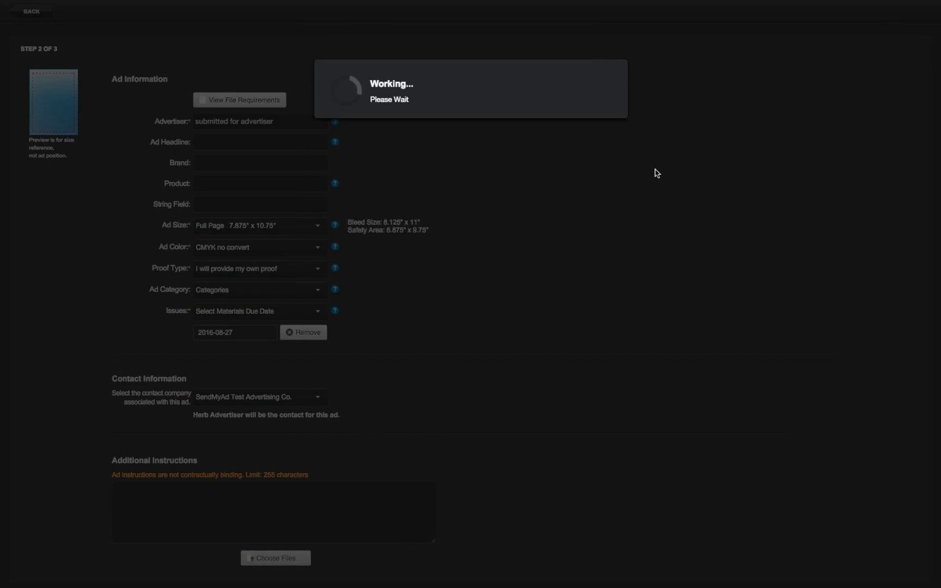
left_click(604, 233)
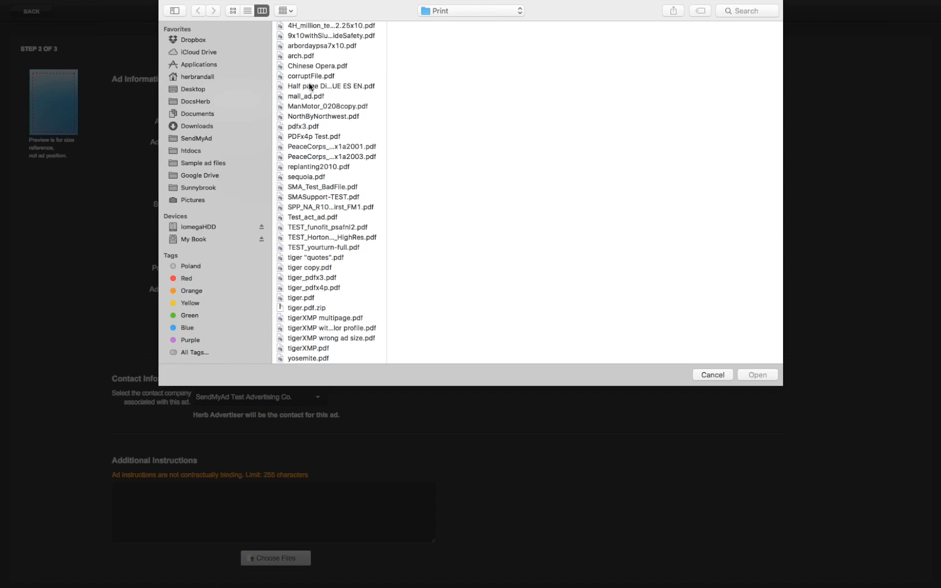
left_click(306, 60)
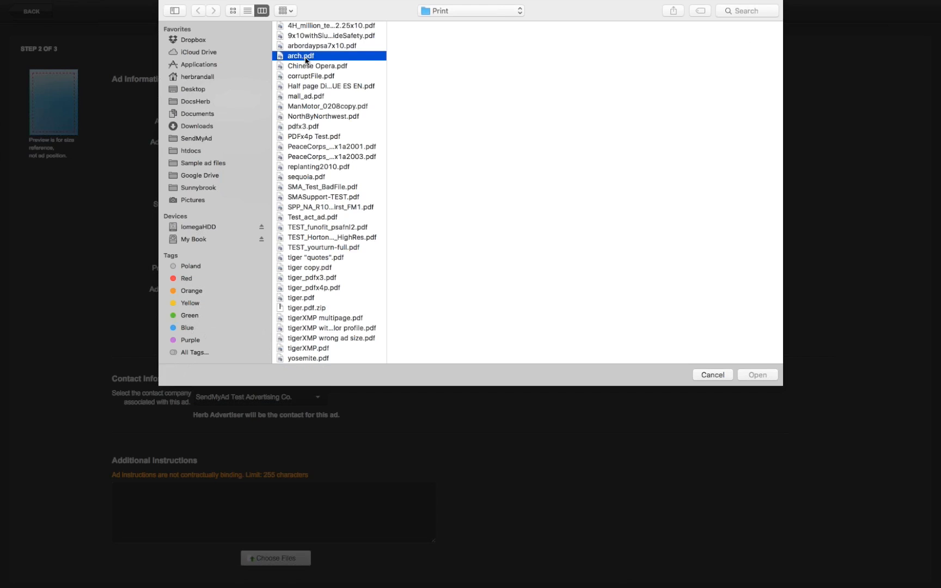
left_click(757, 376)
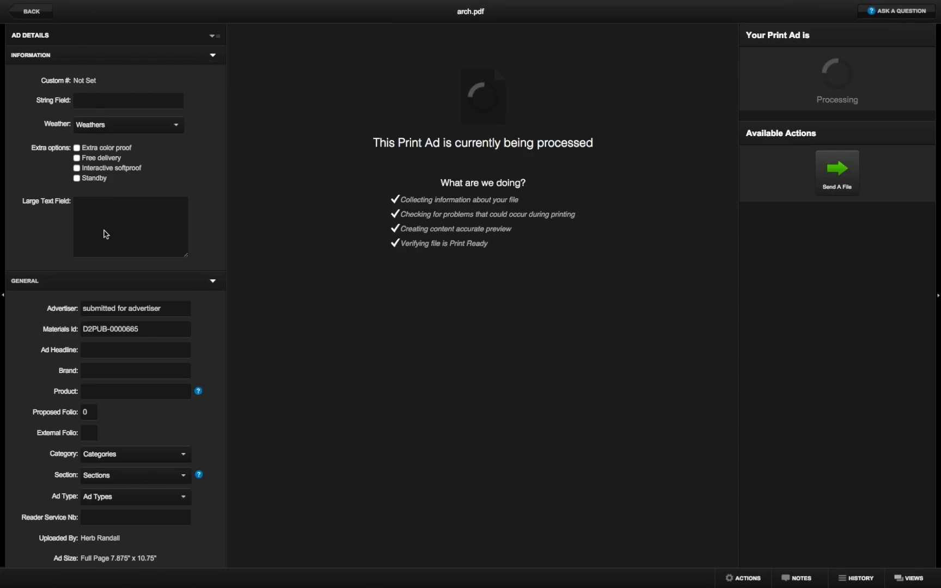
Review the arch.pdf ad's details and its ad contact assignment without changing them, and return to the print ads list.
scroll(105, 234, "down", 5)
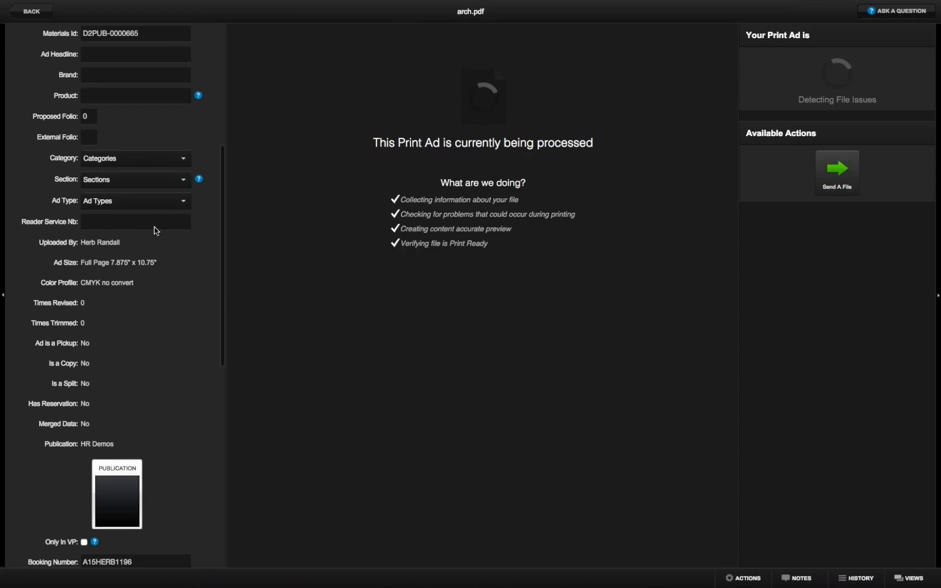
scroll(154, 230, "down", 3)
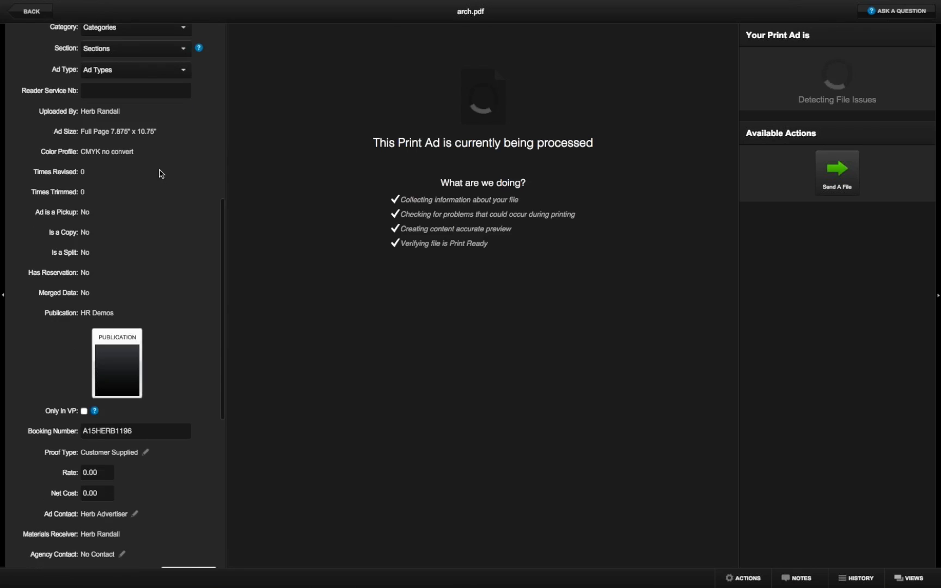
scroll(161, 185, "down", 3)
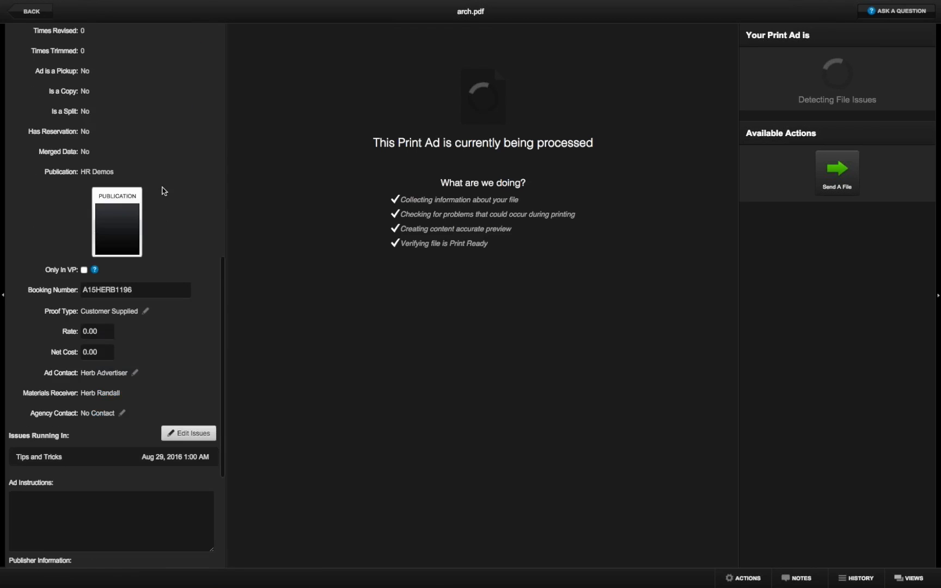
left_click(136, 375)
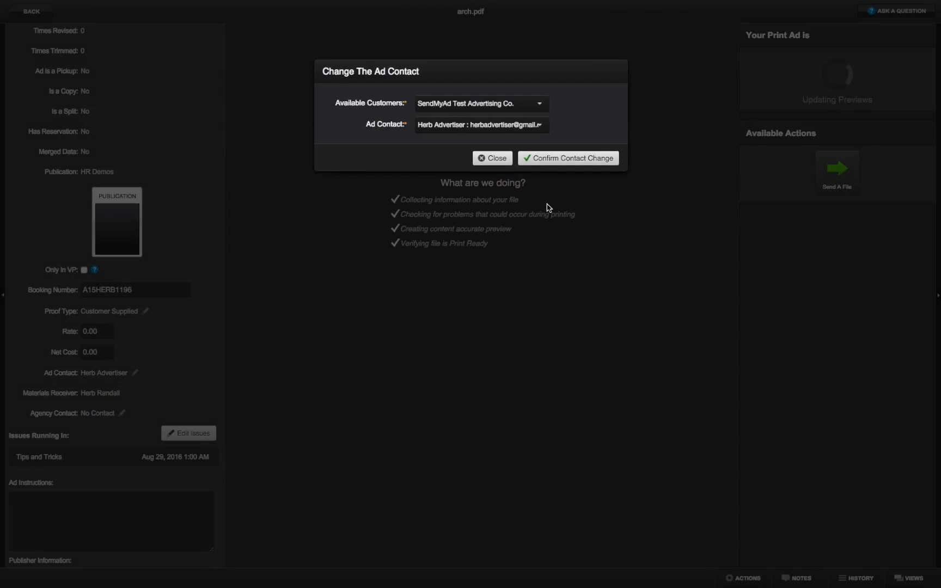
left_click(512, 161)
scroll(65, 43, "down", 1)
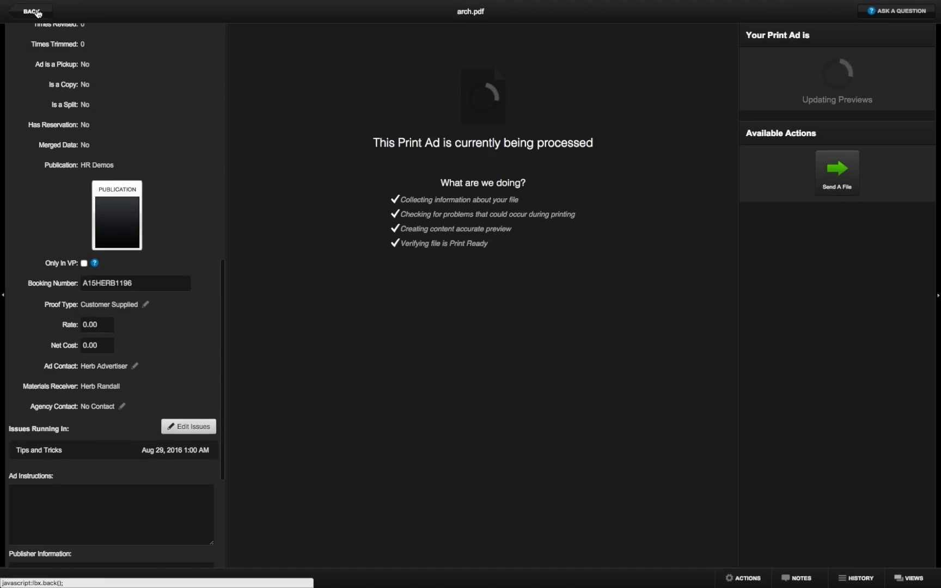
left_click(32, 11)
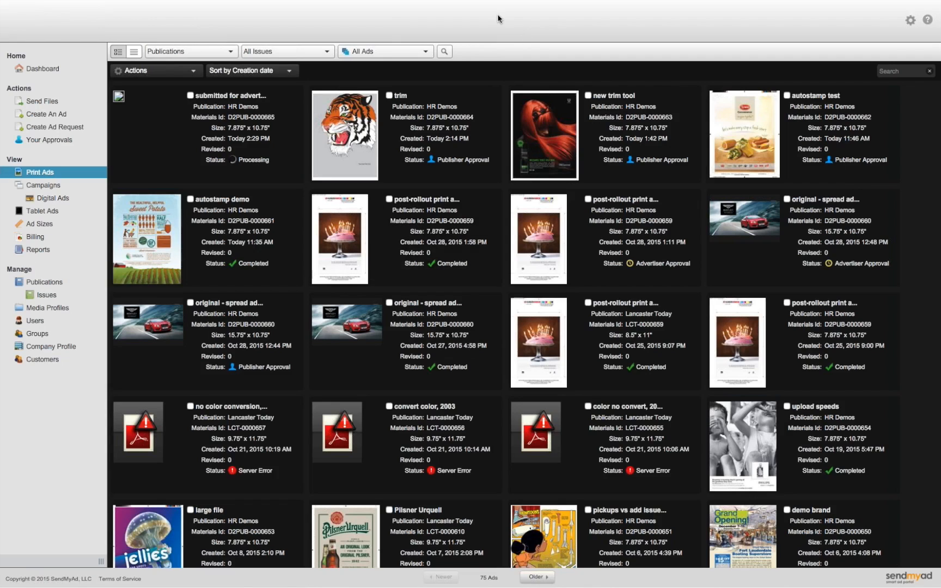
Open the print ad upload form configuration in the company profile's Print Ad Settings and look through its field options.
left_click(63, 349)
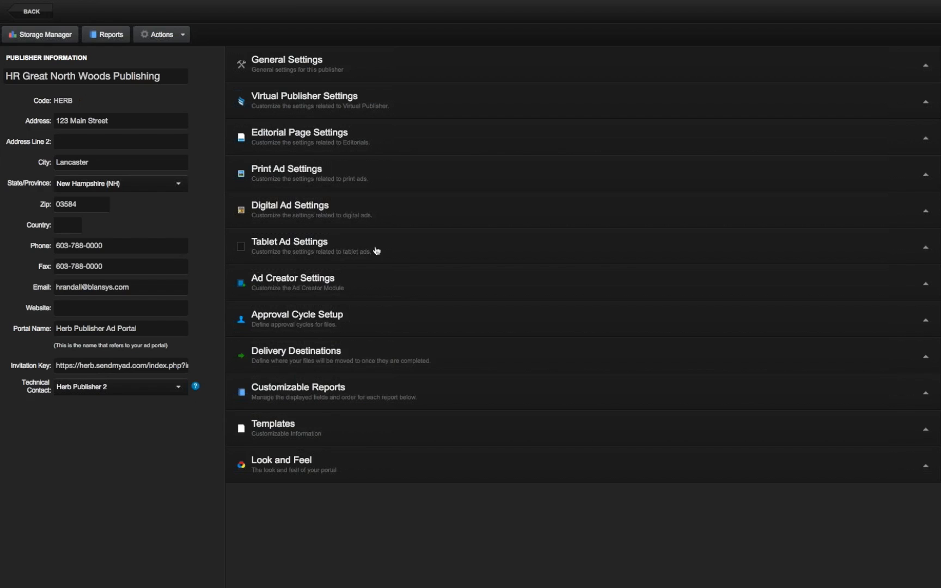
left_click(306, 170)
scroll(427, 288, "down", 2)
left_click(330, 254)
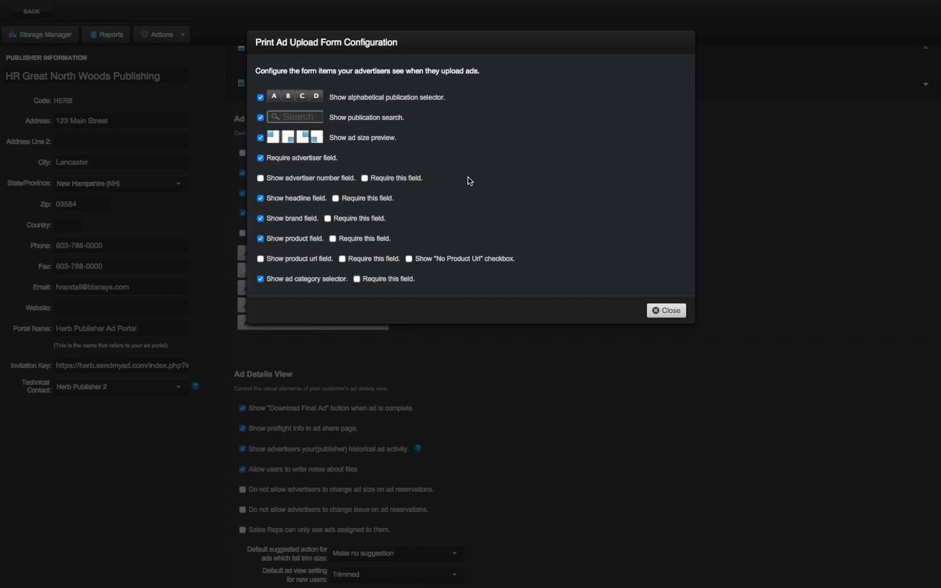
scroll(437, 259, "down", 3)
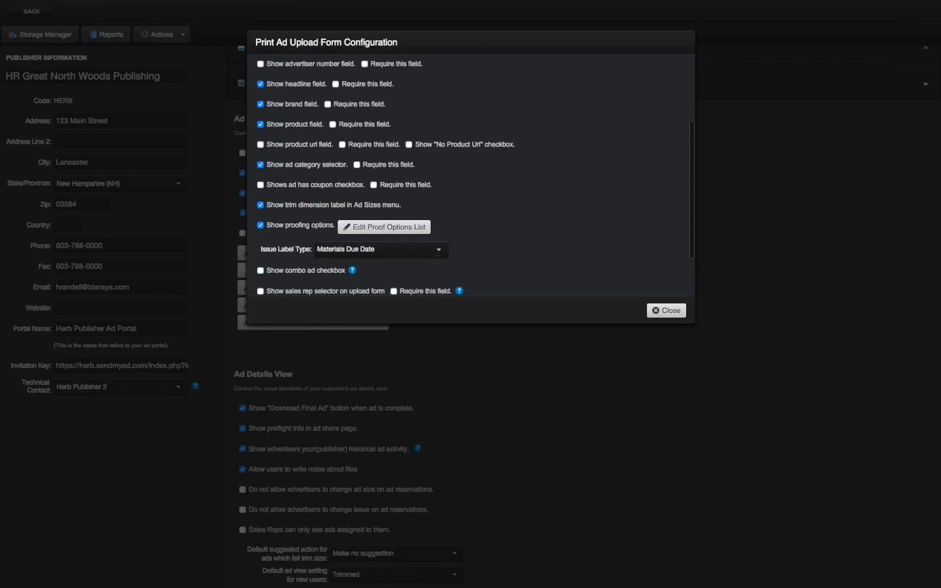
scroll(437, 259, "down", 2)
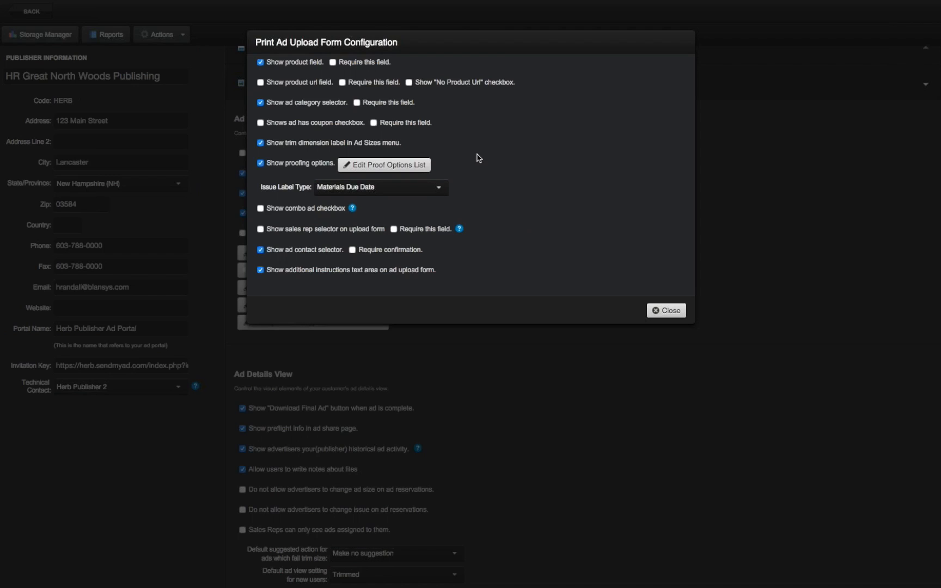
scroll(478, 158, "up", 3)
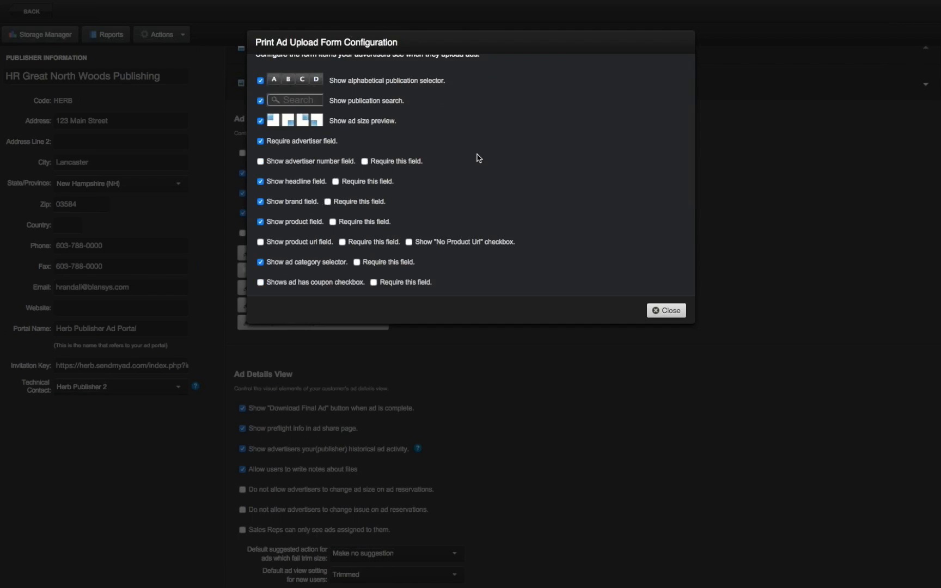
Search the settings page for "contac", go through the matches, and return to the print ads list.
key("ctrl+f")
type("conta")
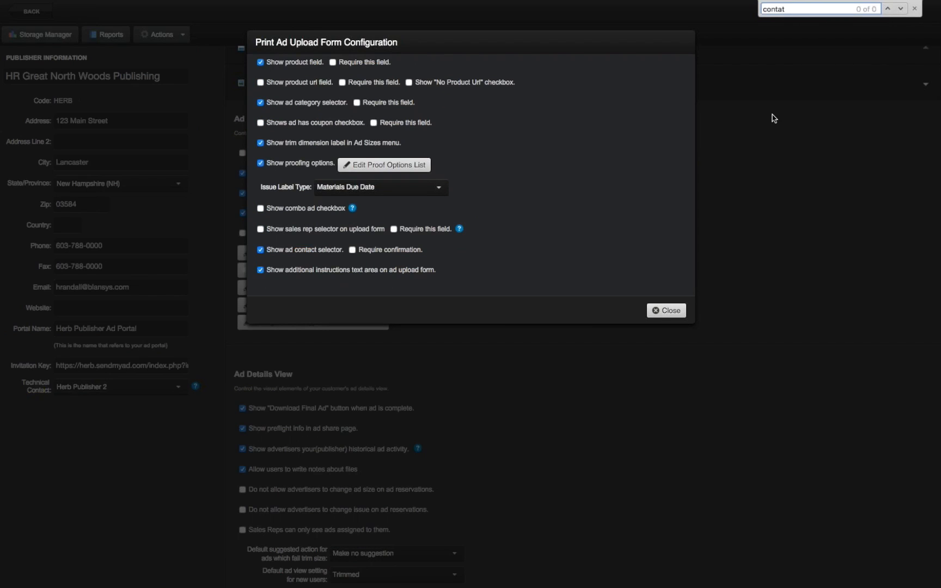
type("c")
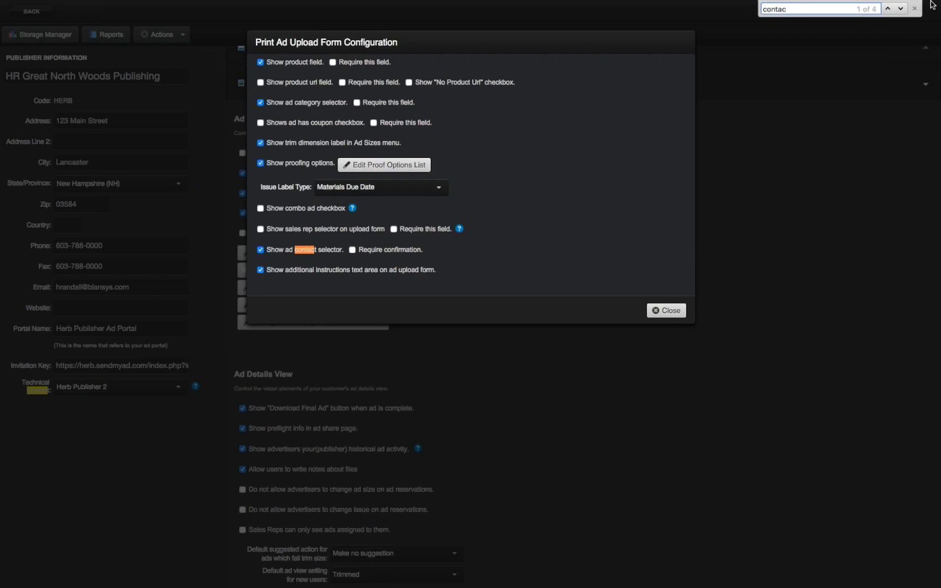
left_click(900, 8)
left_click(901, 8)
left_click(902, 9)
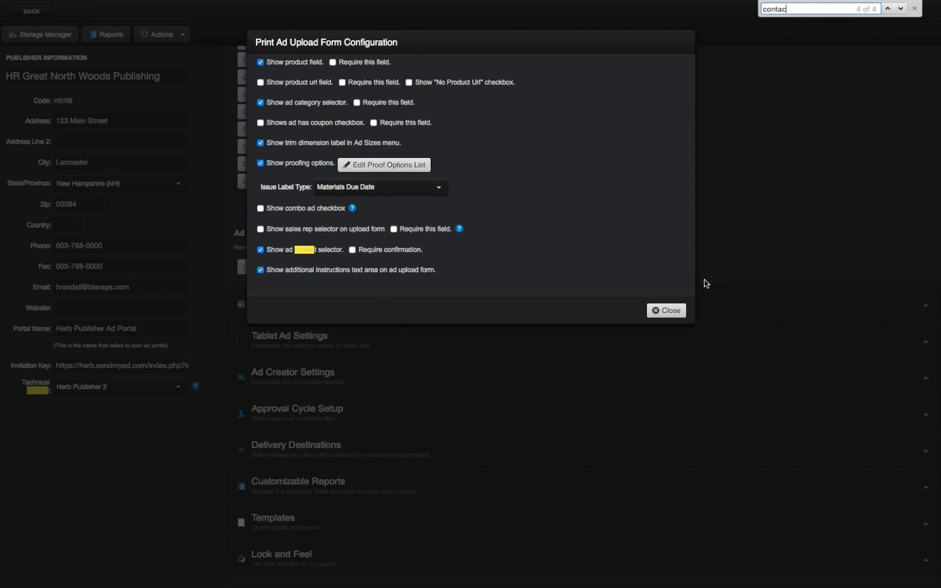
left_click(668, 310)
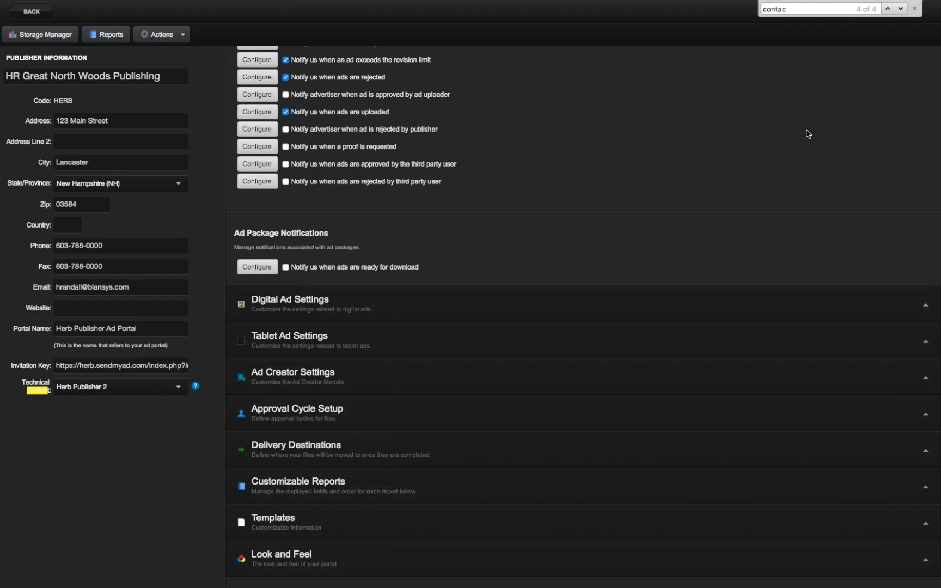
left_click(915, 9)
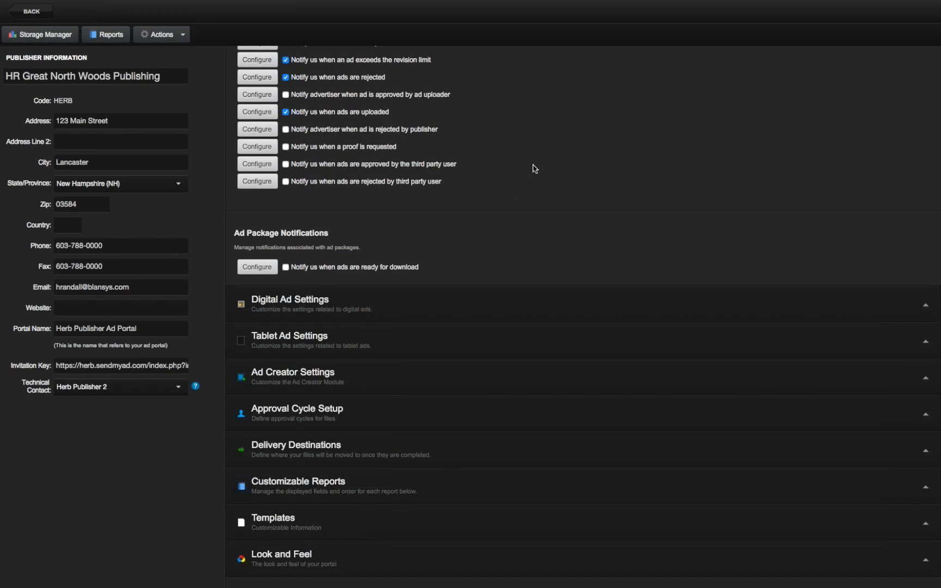
left_click(31, 11)
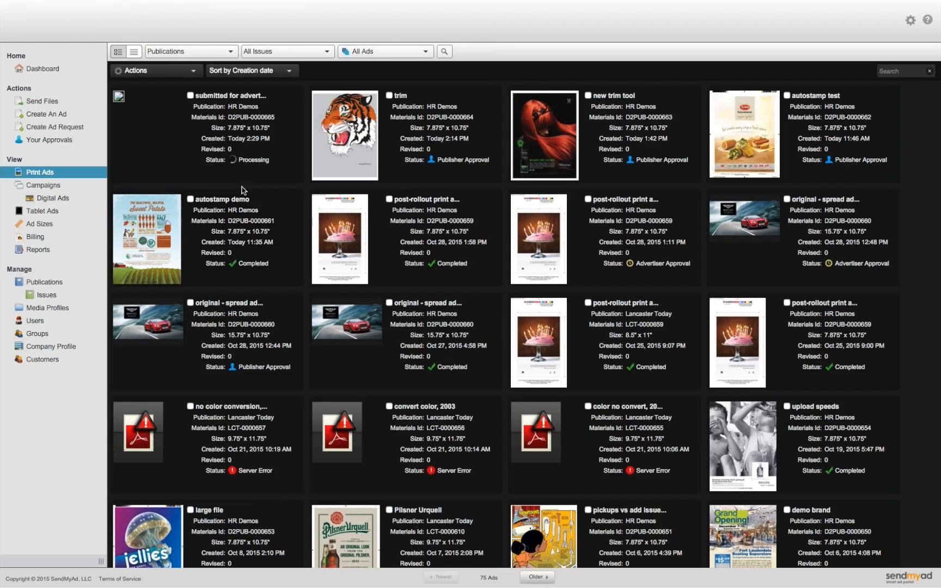
Refresh the print ads list, open the autostamp demo ad, and locate its ad contact.
left_click(43, 179)
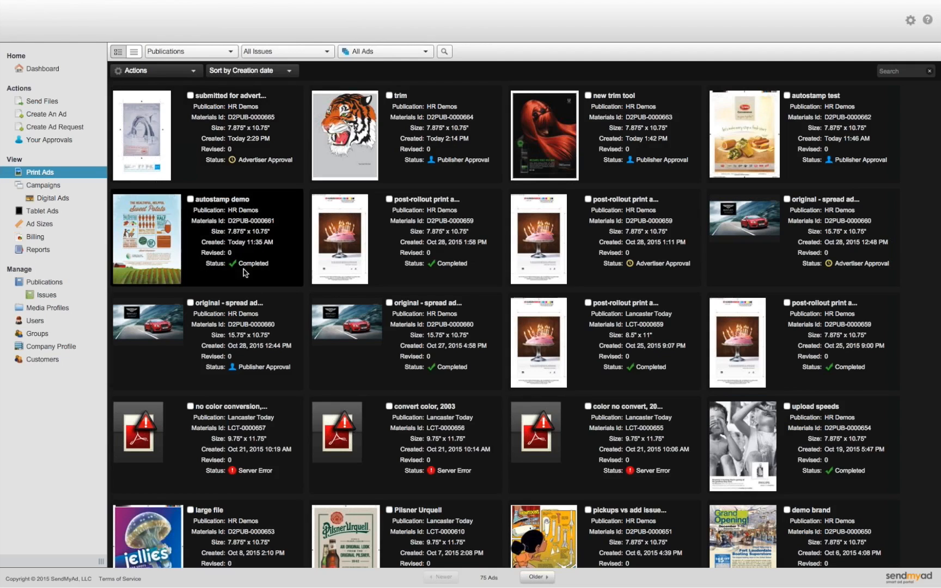
left_click(146, 266)
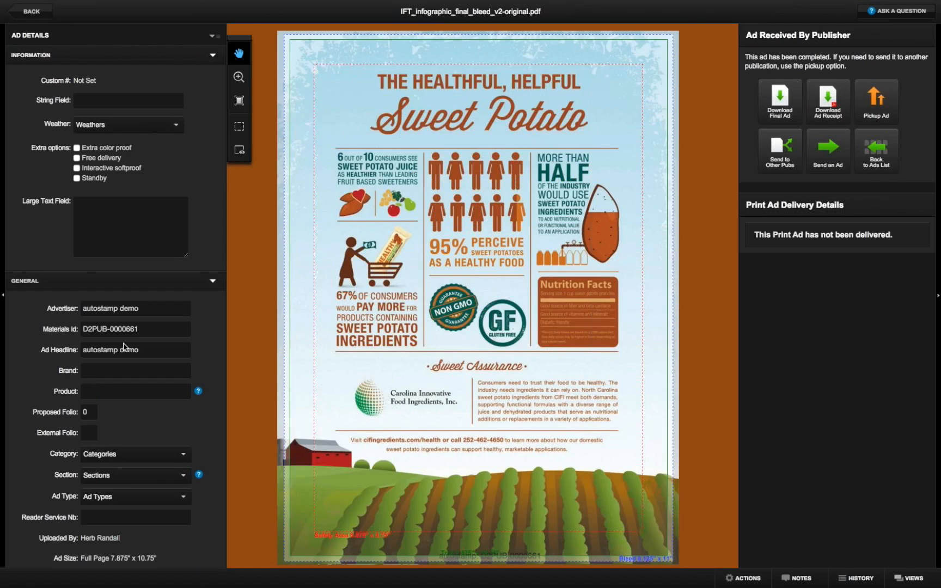
scroll(124, 347, "down", 8)
scroll(125, 347, "down", 6)
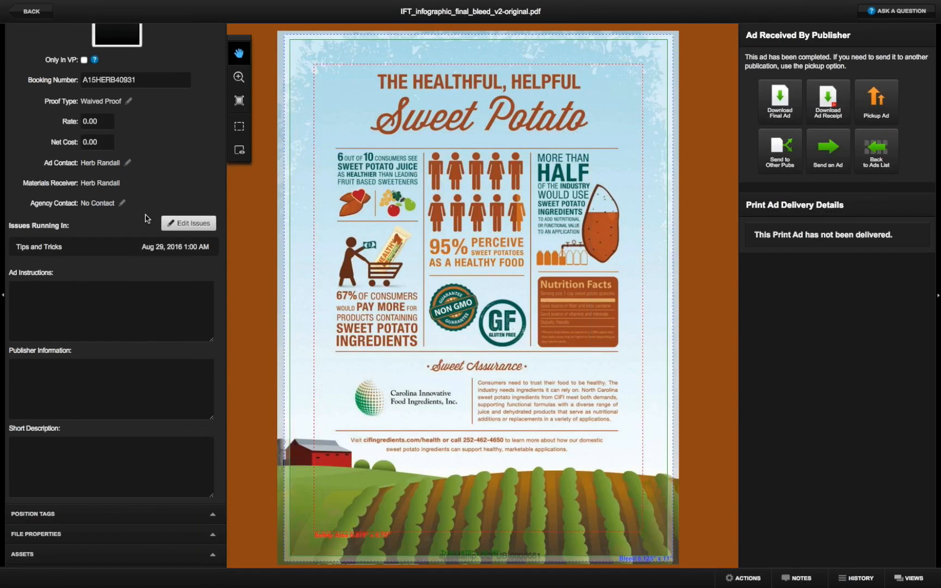
scroll(55, 166, "down", 1)
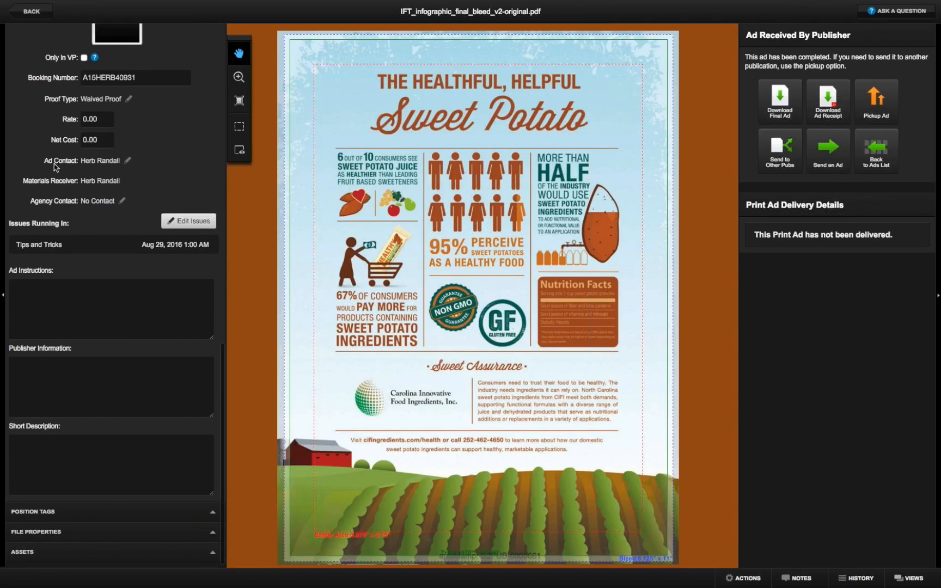
Change the autostamp demo ad's contact to the advertiser user at SendMyAd Test Advertising Co.
left_click(129, 162)
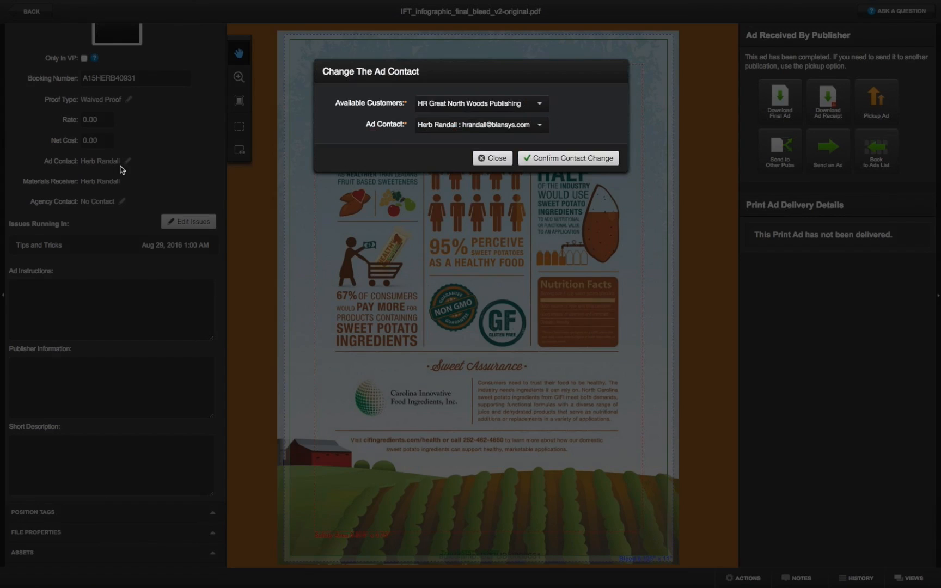
left_click(524, 107)
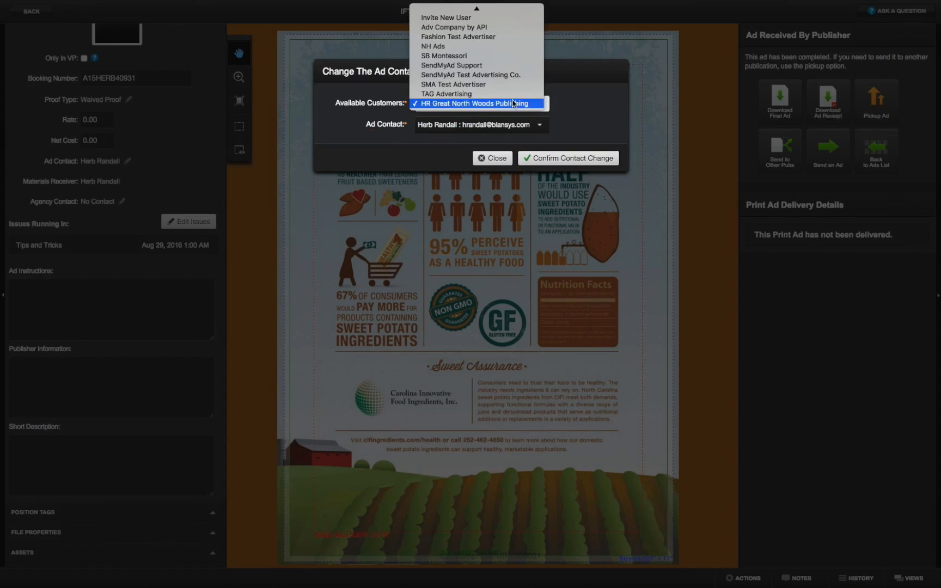
left_click(470, 77)
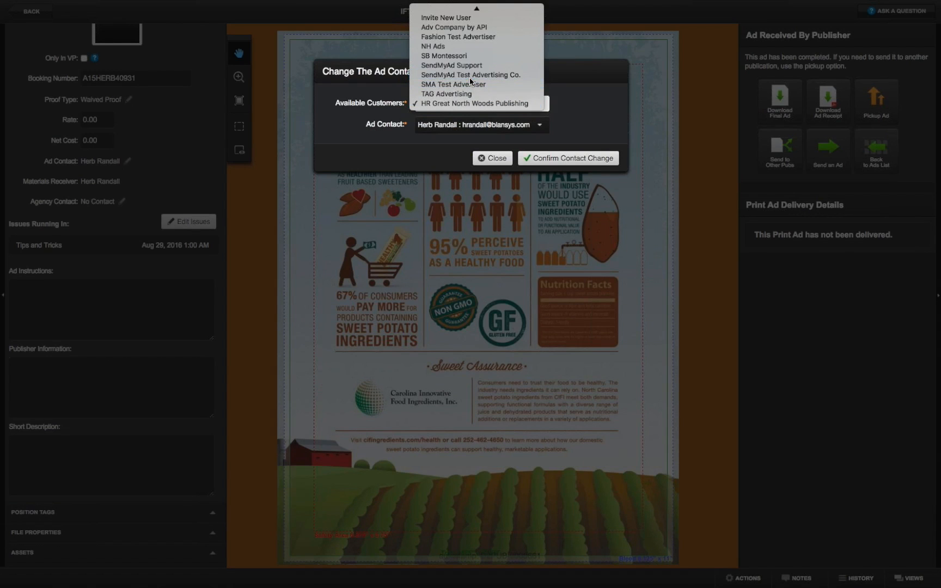
left_click(504, 125)
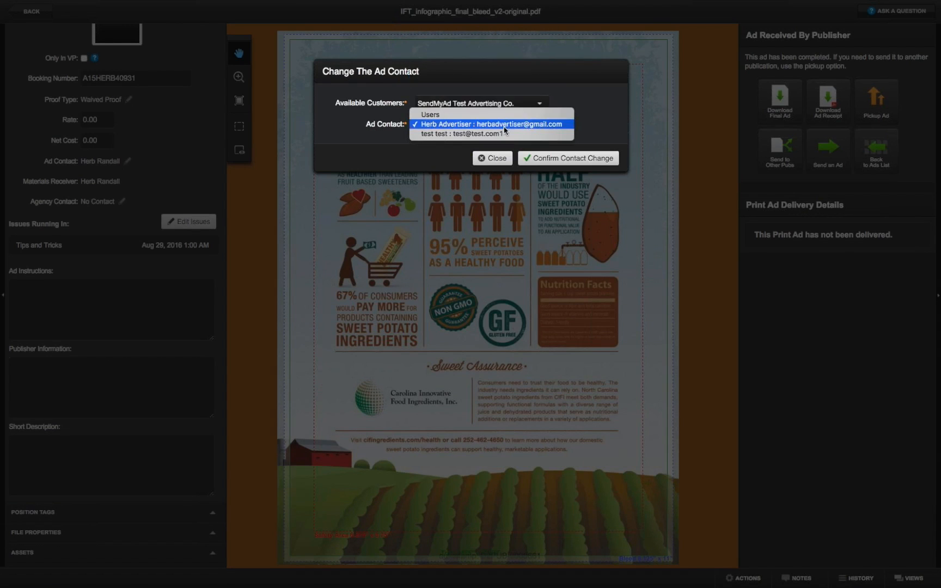
left_click(585, 125)
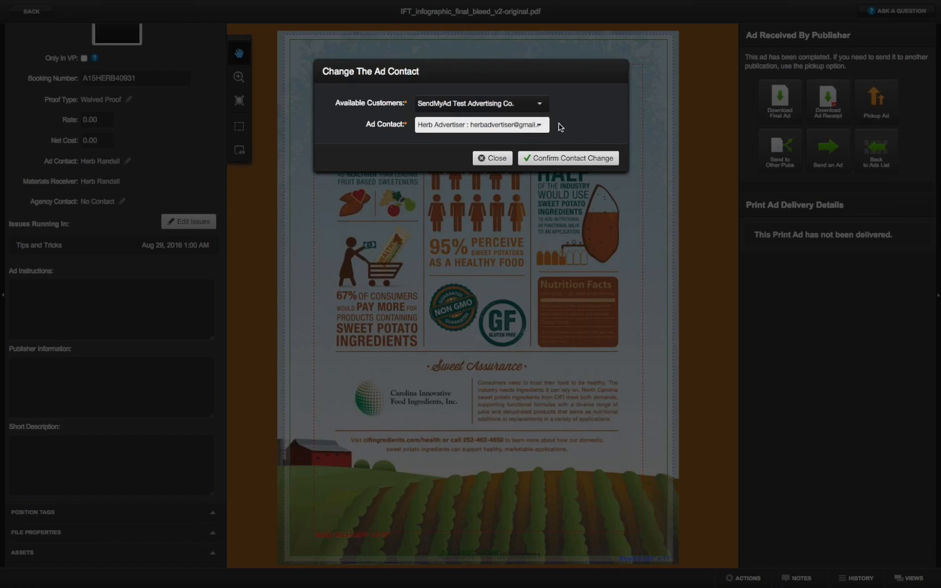
left_click(529, 125)
left_click(604, 125)
left_click(576, 163)
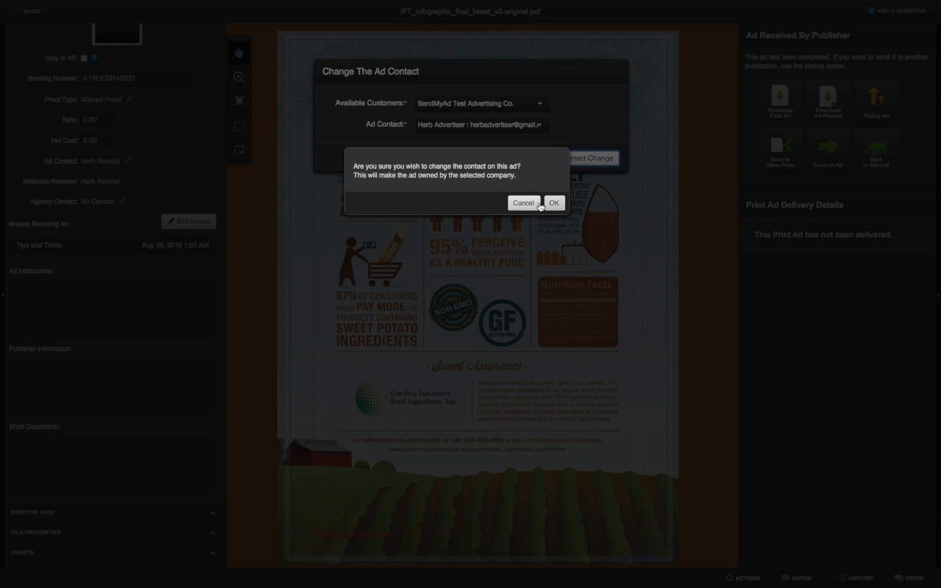
left_click(554, 203)
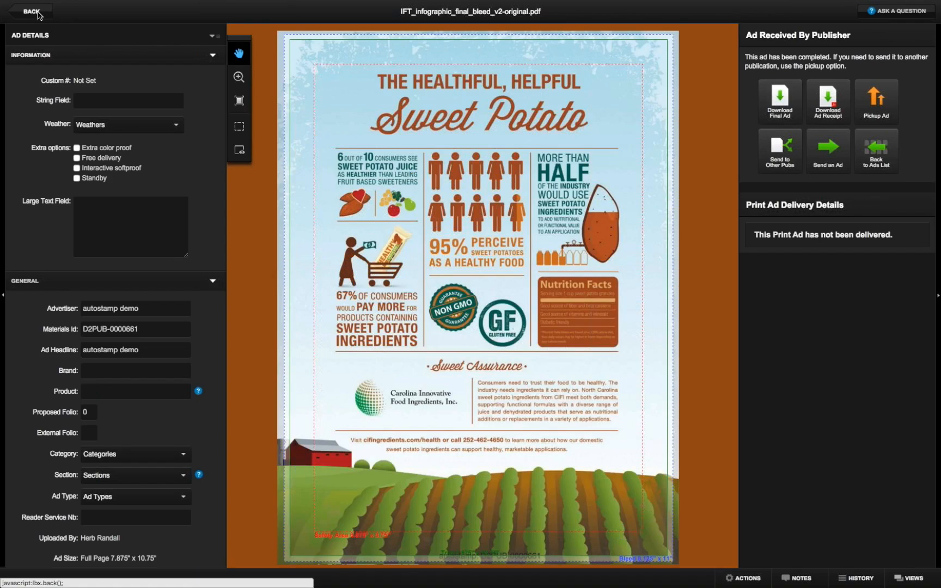
Leave the autostamp demo ad and sign out of the publisher account.
left_click(34, 12)
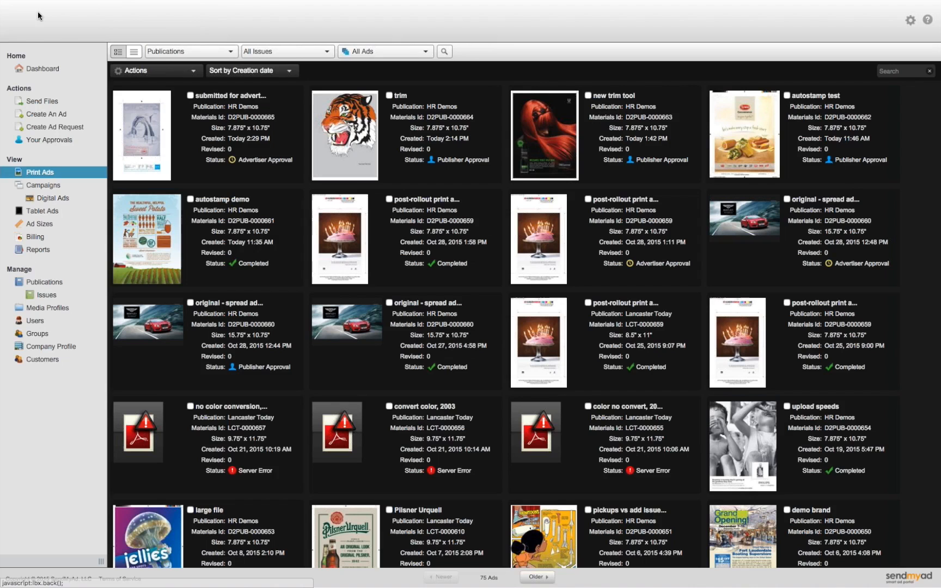
left_click(898, 24)
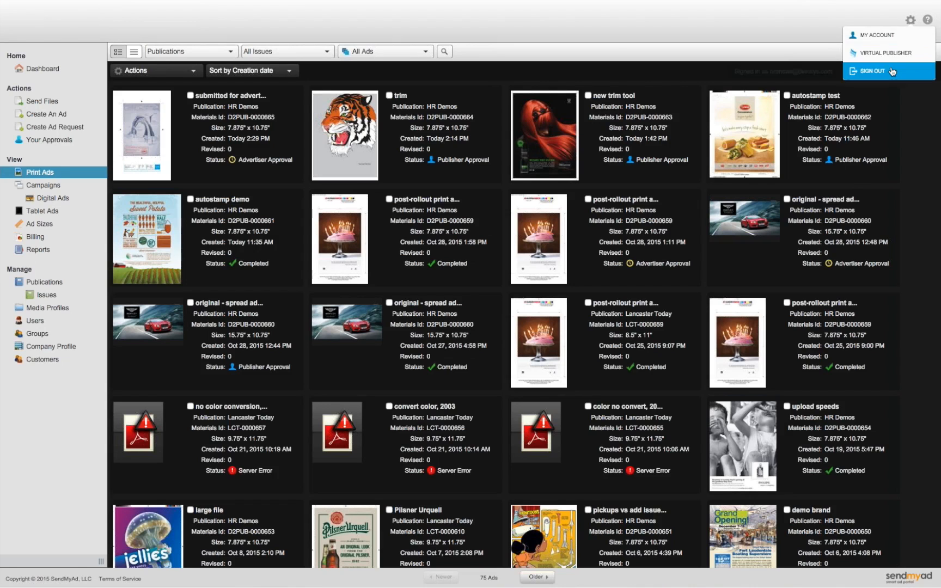
left_click(866, 73)
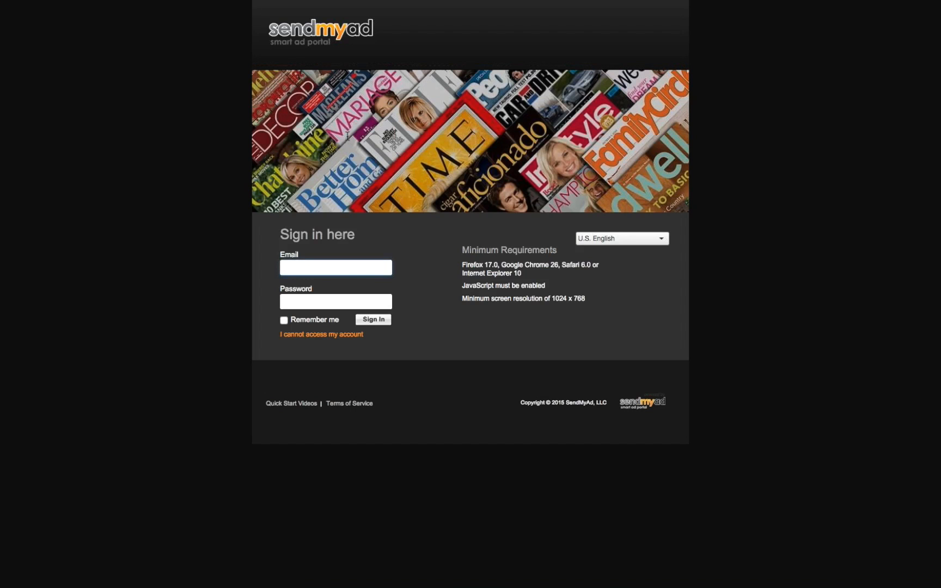
Sign in with the advertiser account's e-mail and password.
type("her")
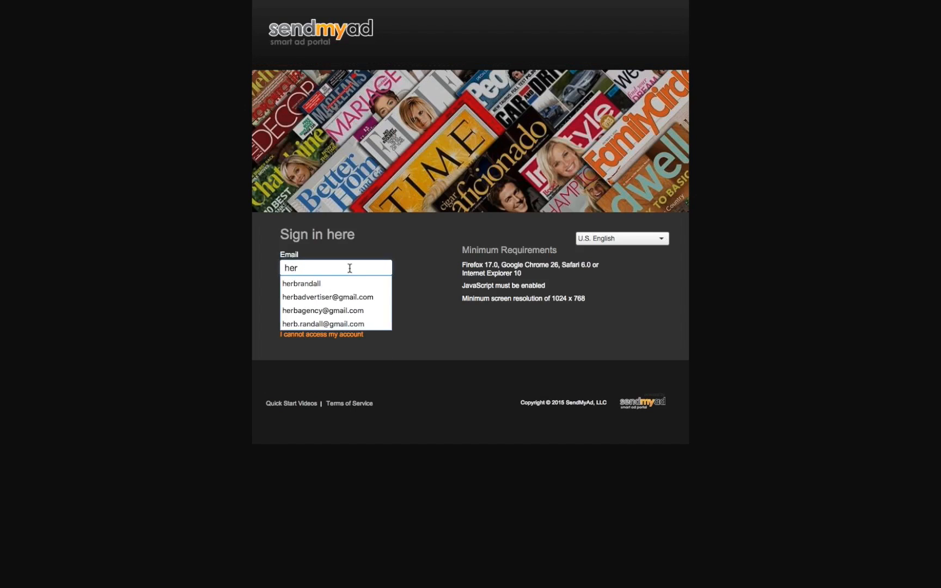
key("Down")
key("Down")
key("Return")
key("Tab")
type("********")
key("Return")
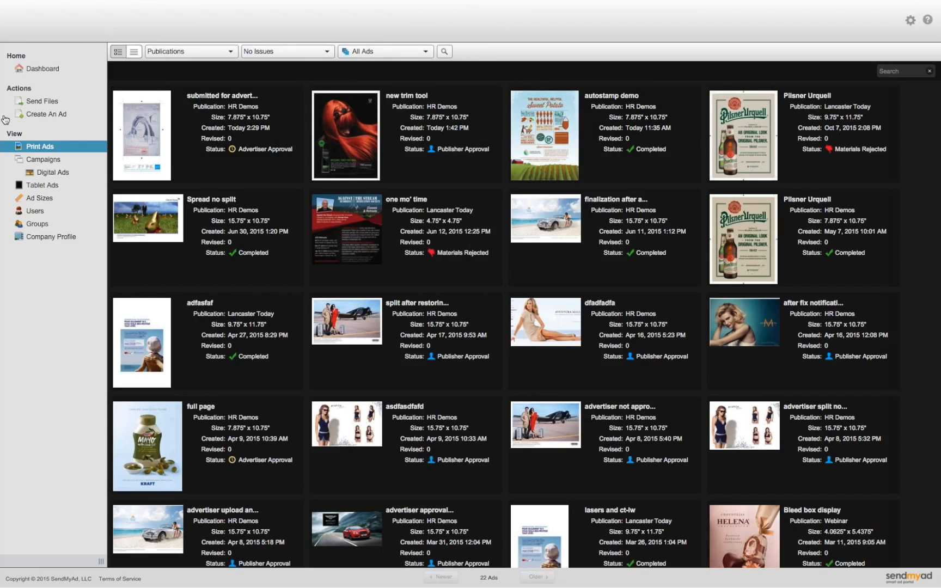
Sign out of the current account and sign in again with the advertiser account's e-mail and password.
left_click(910, 20)
left_click(890, 59)
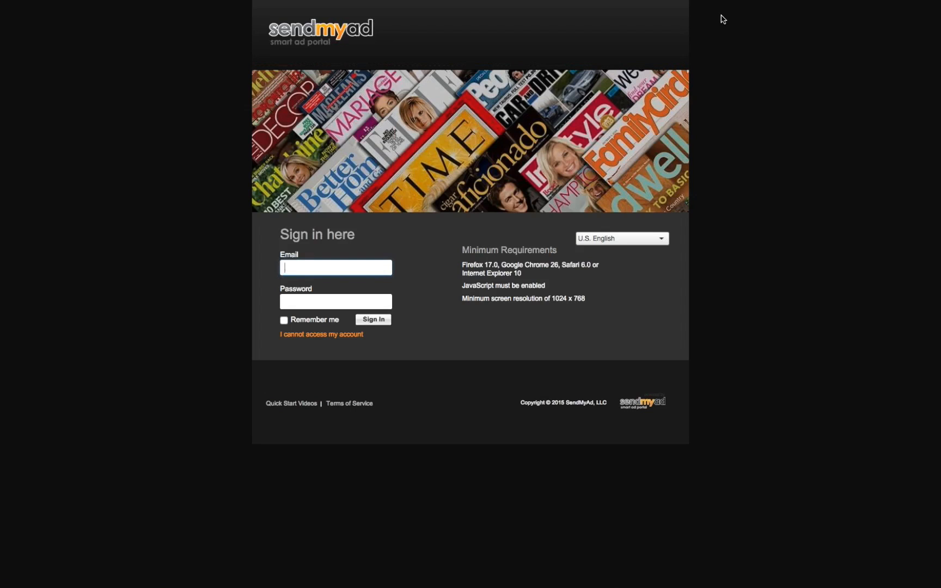
type("herb")
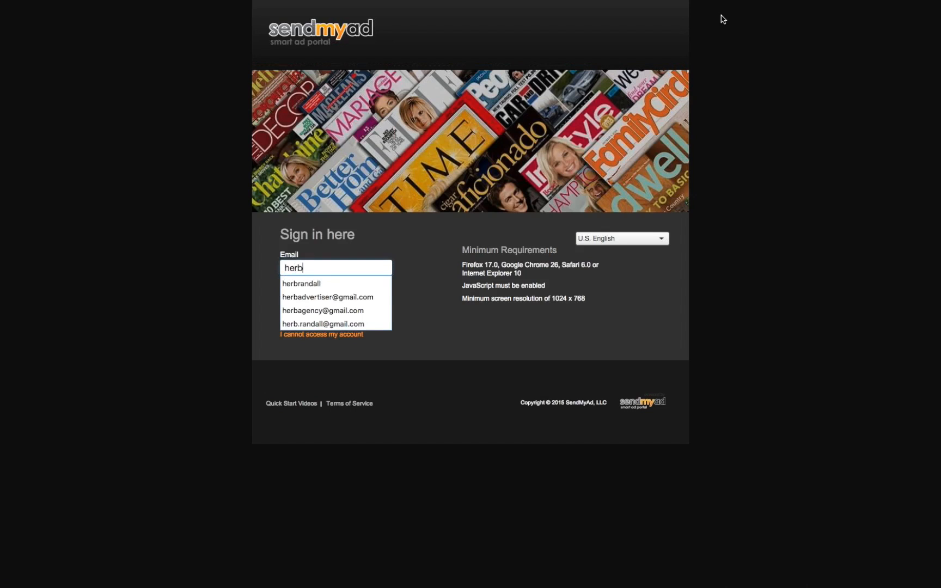
key("Down")
key("Down")
key("Tab")
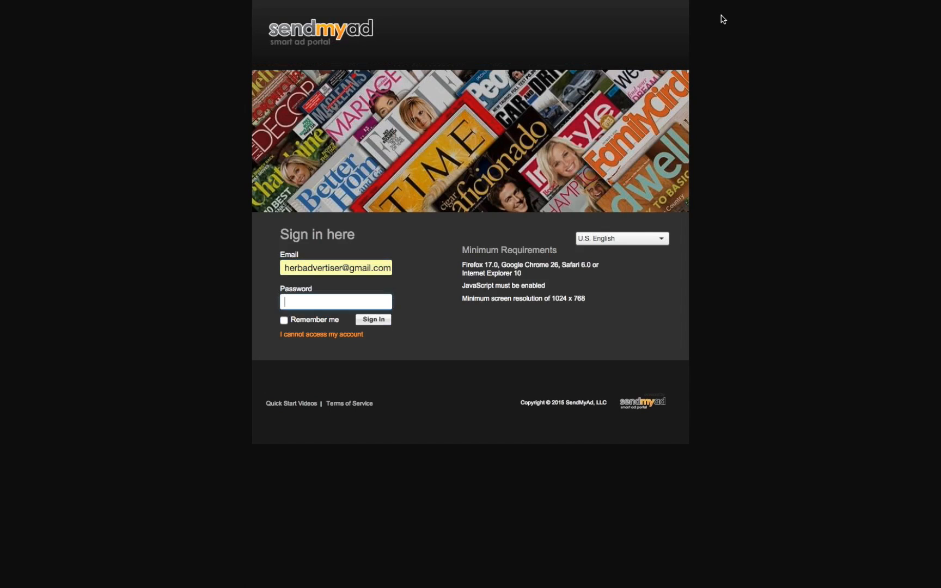
type("********")
key("Return")
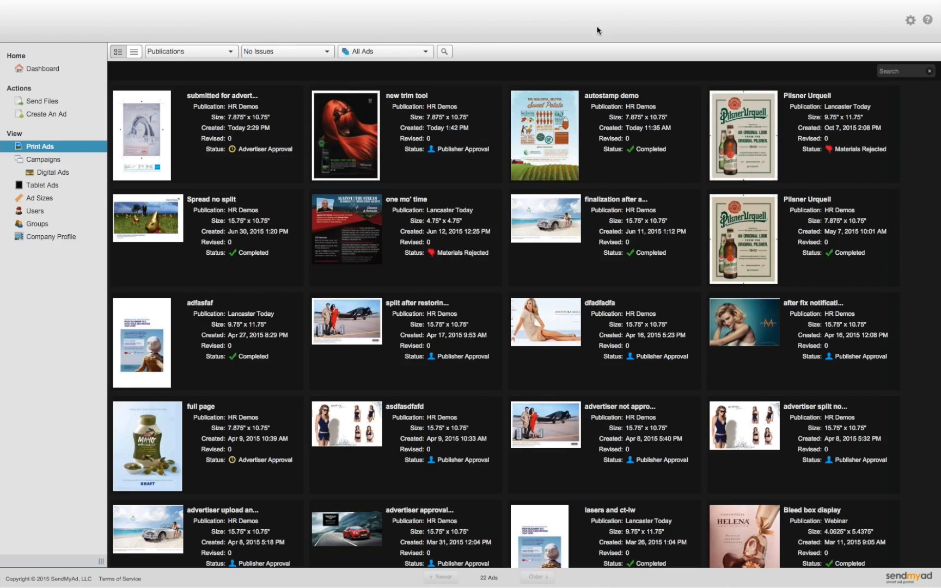
Start sending files for a new print ad in the HR Demos publication and locate its contact information.
left_click(43, 170)
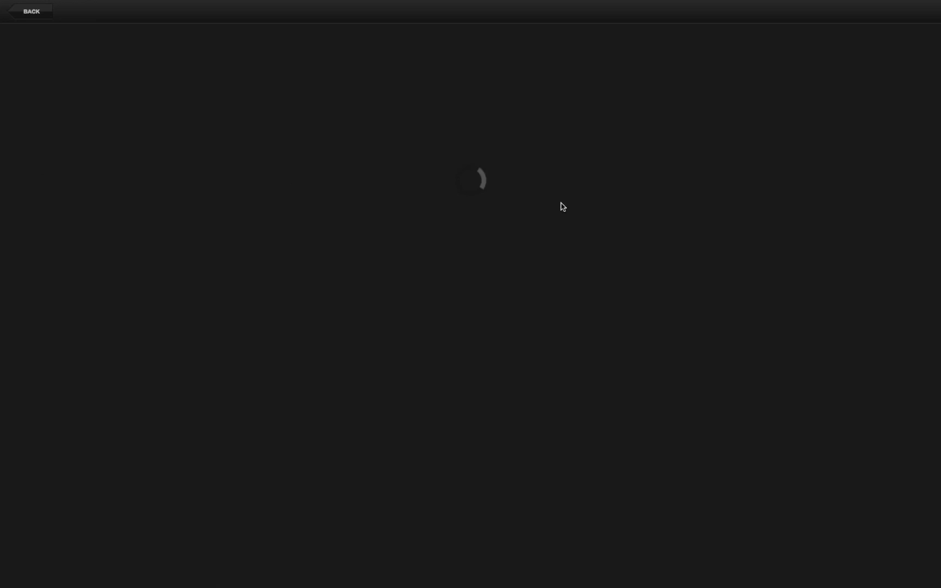
left_click(251, 109)
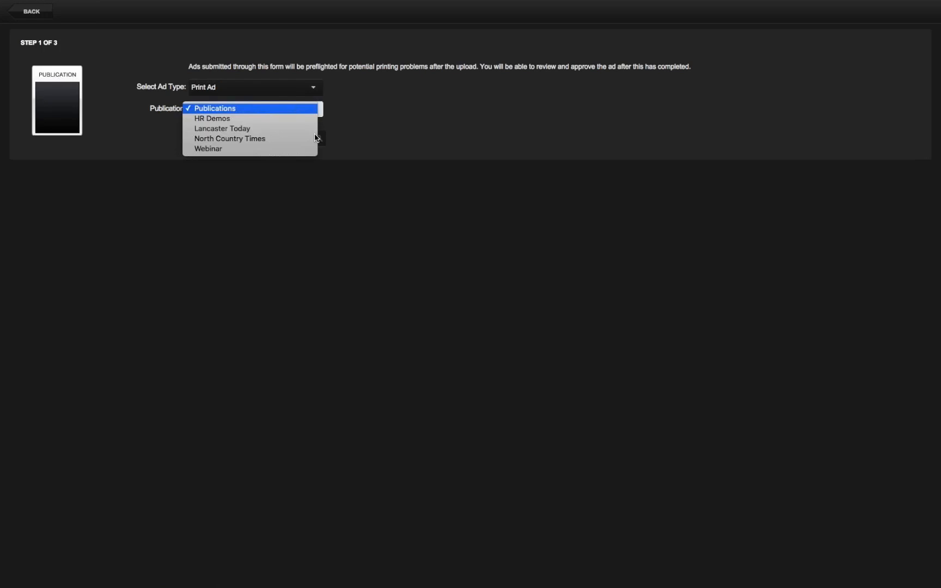
left_click(250, 119)
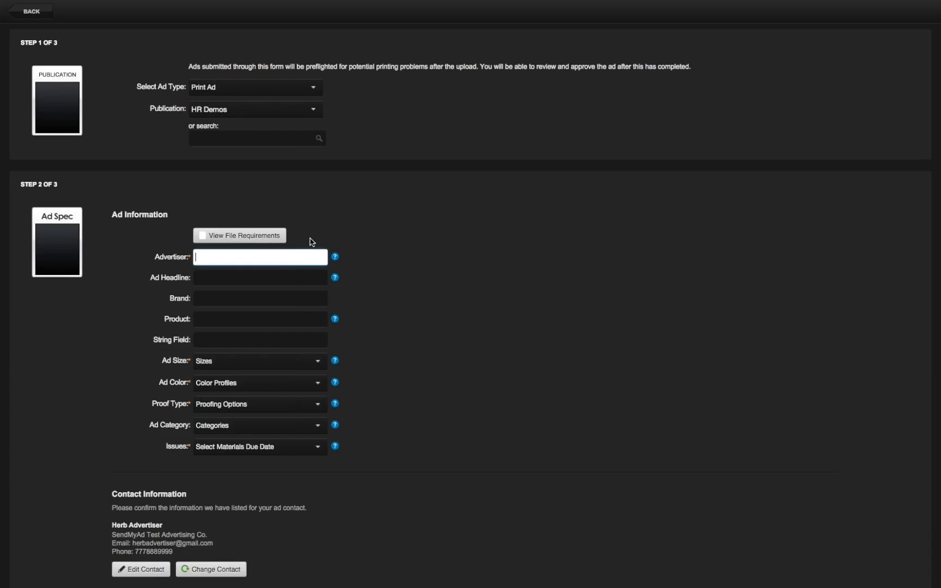
scroll(512, 384, "down", 1)
scroll(512, 384, "down", 4)
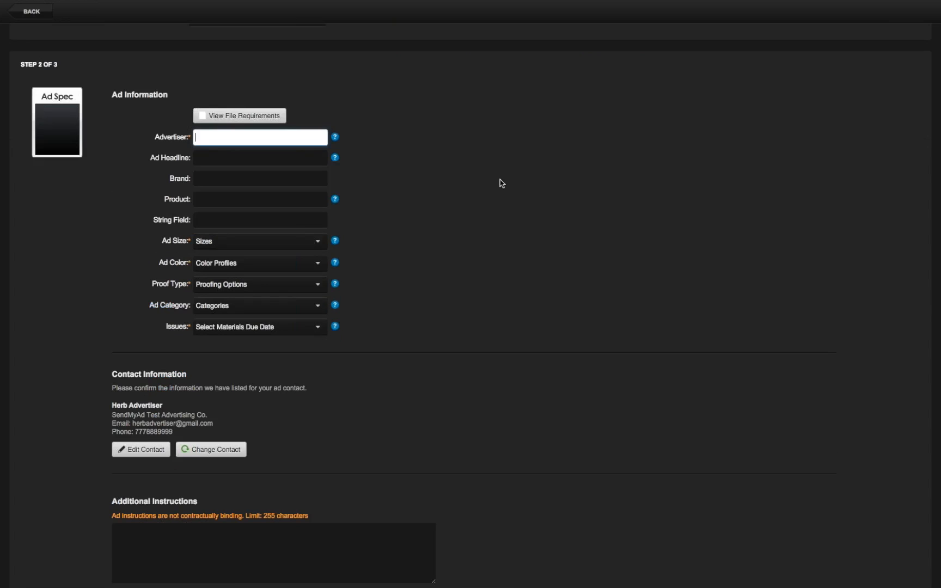
scroll(505, 226, "down", 2)
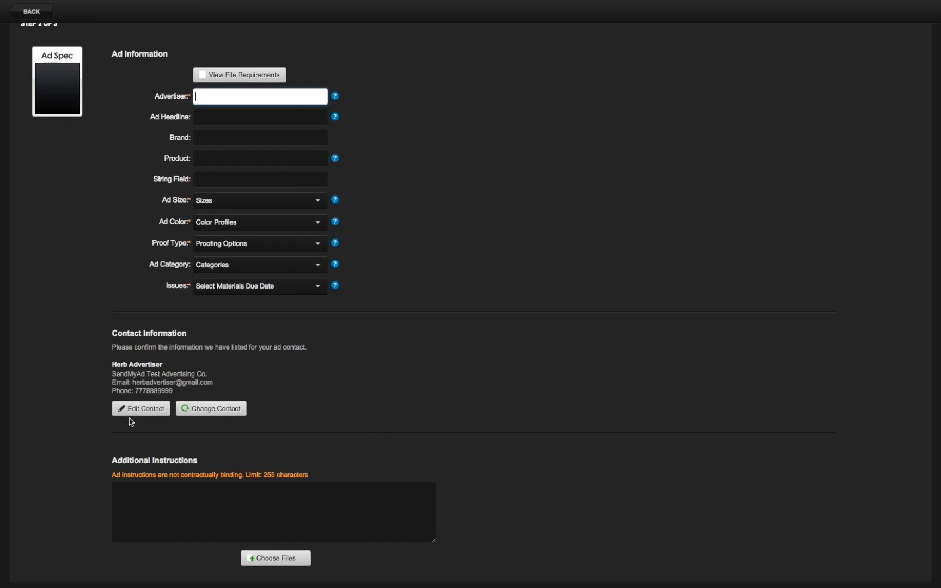
Edit the listed ad contact by deleting the last digit of the phone number, and save the user information.
left_click(146, 413)
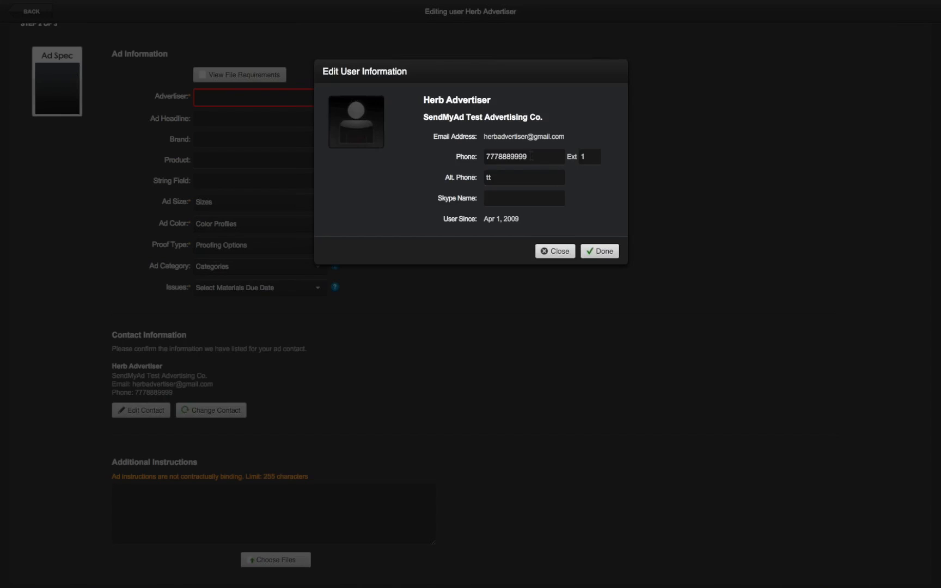
left_click(531, 157)
key("BackSpace")
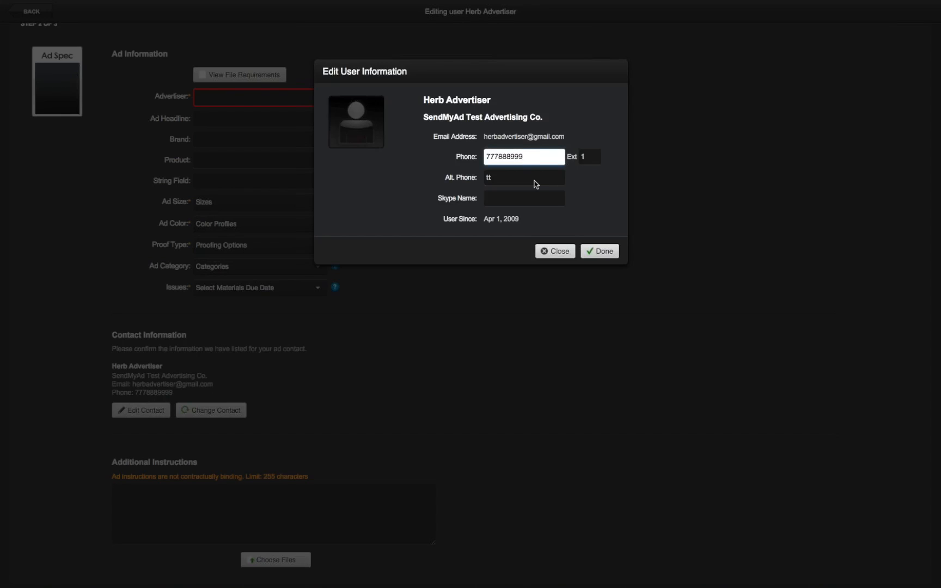
left_click(601, 252)
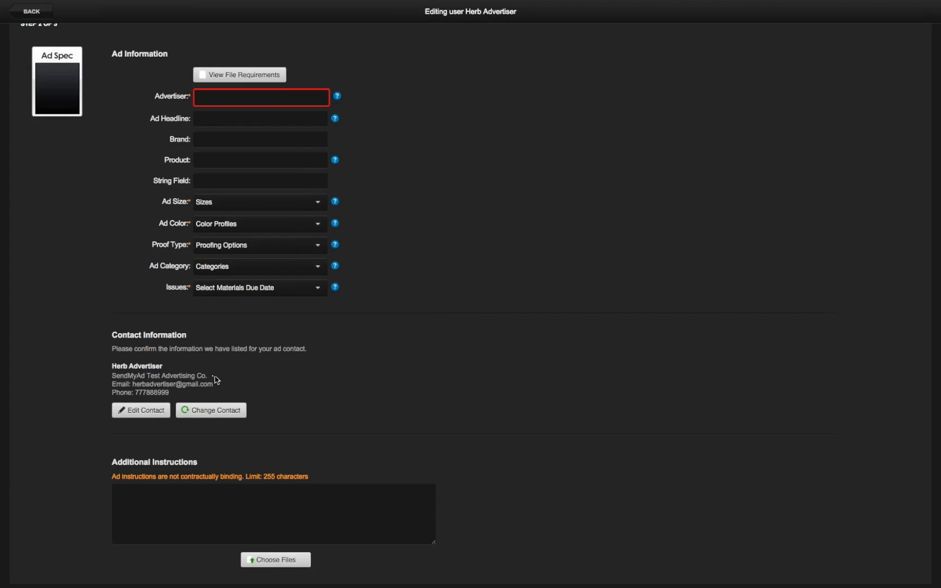
Change the new ad's contact to the other user at SendMyAd Test Advertising Co., and leave the form without submitting.
left_click(209, 416)
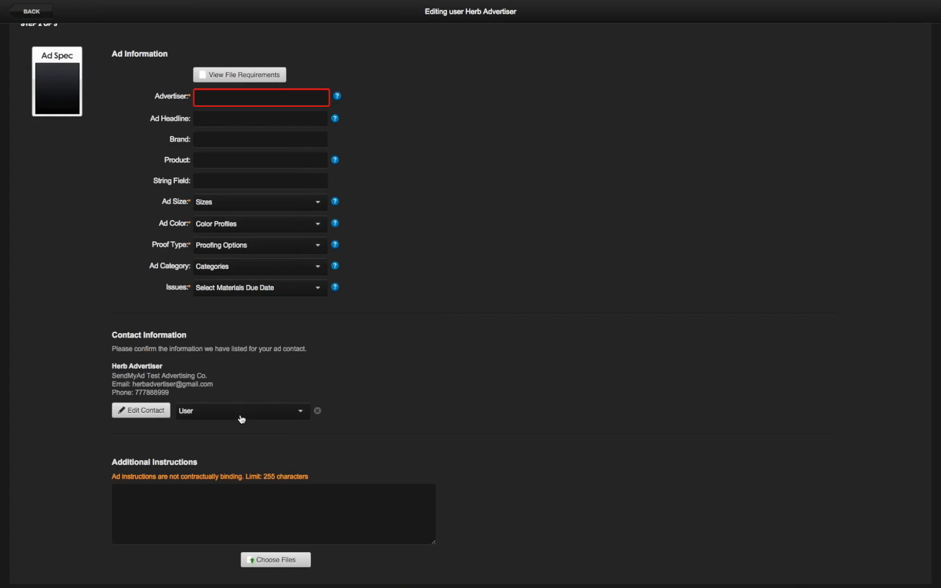
left_click(241, 418)
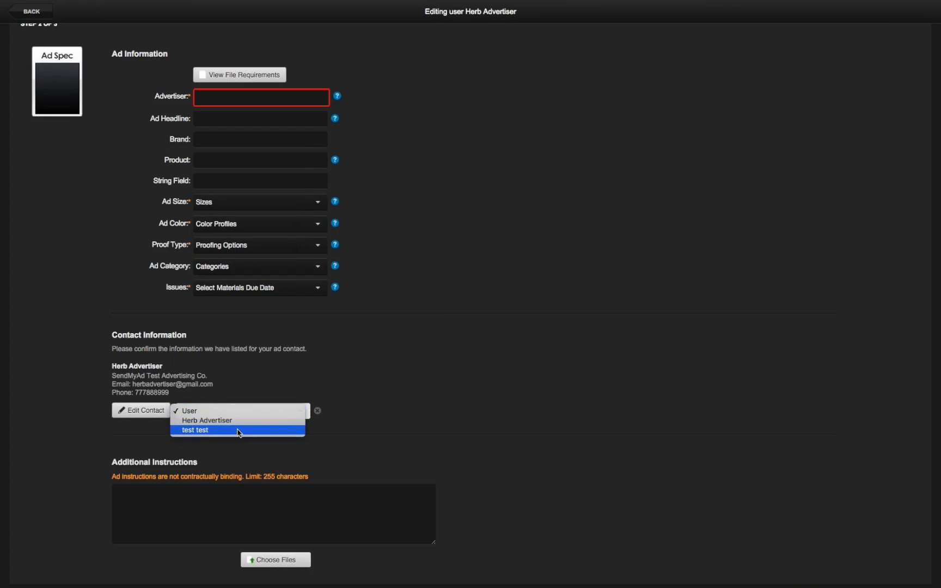
left_click(238, 432)
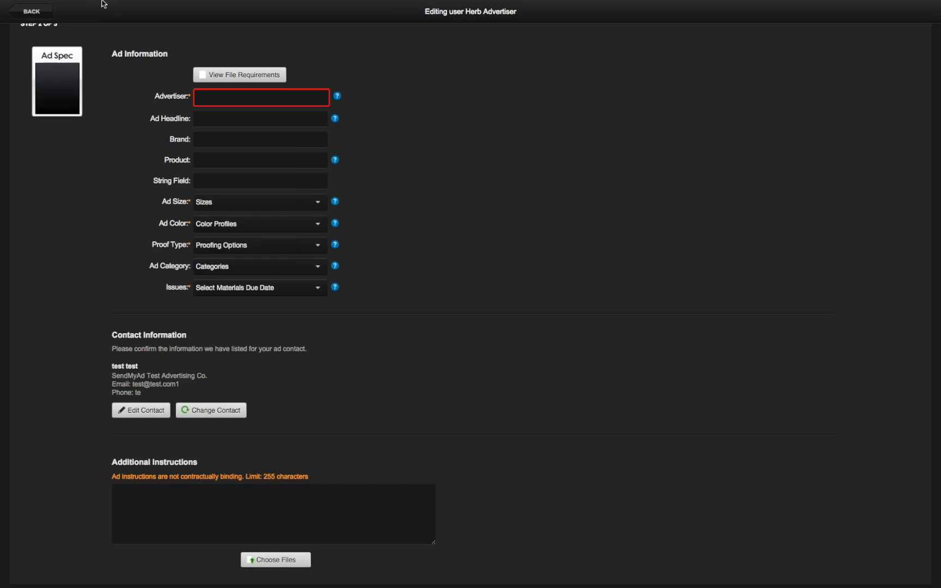
mouse_move(60, 12)
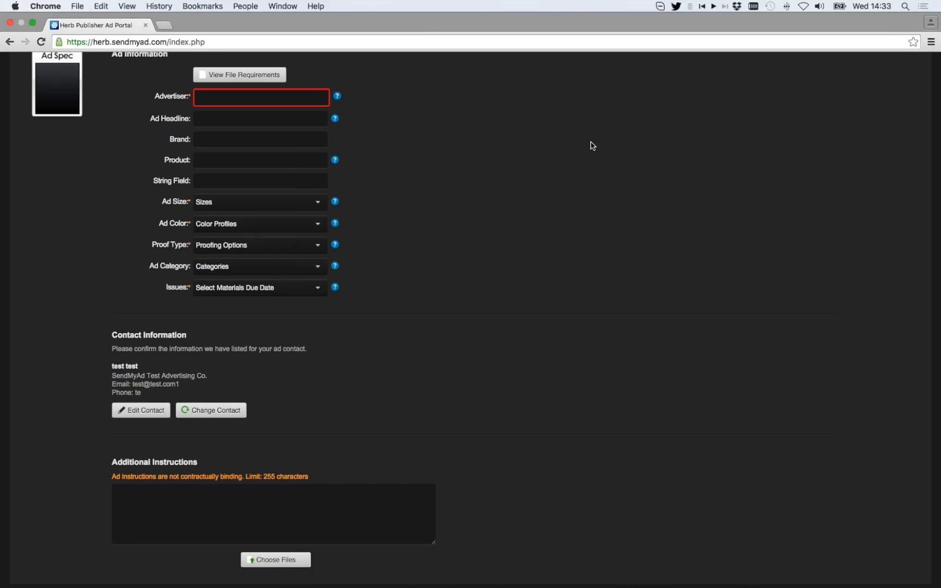
left_click(34, 12)
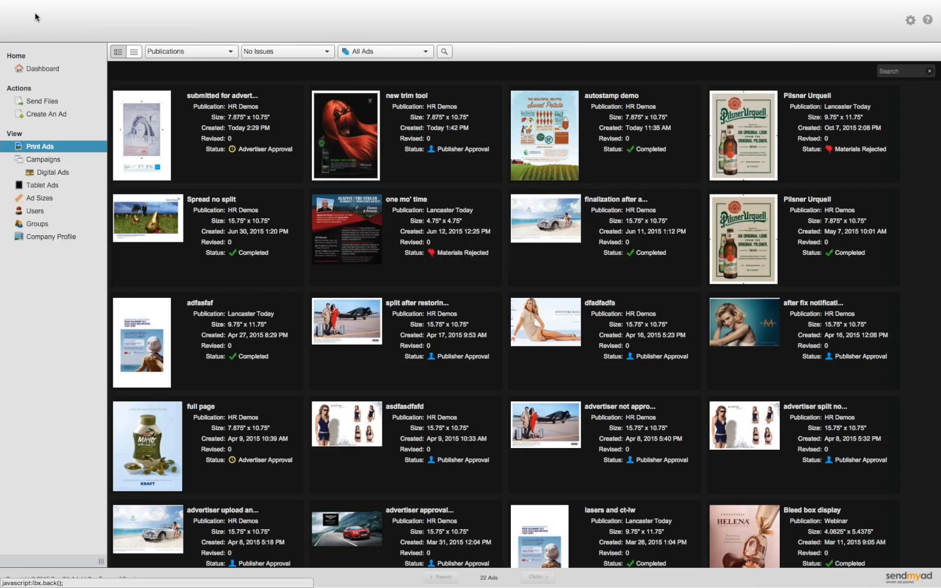
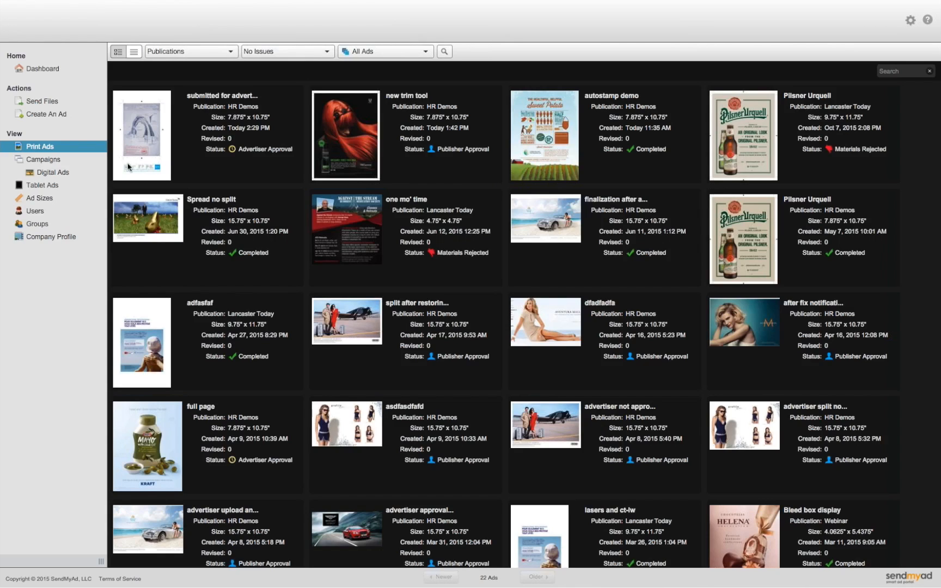
Open the "submitted for advertiser" ad, examine the advertiser's Reposition Ad options, and return to the print ads list.
left_click(152, 163)
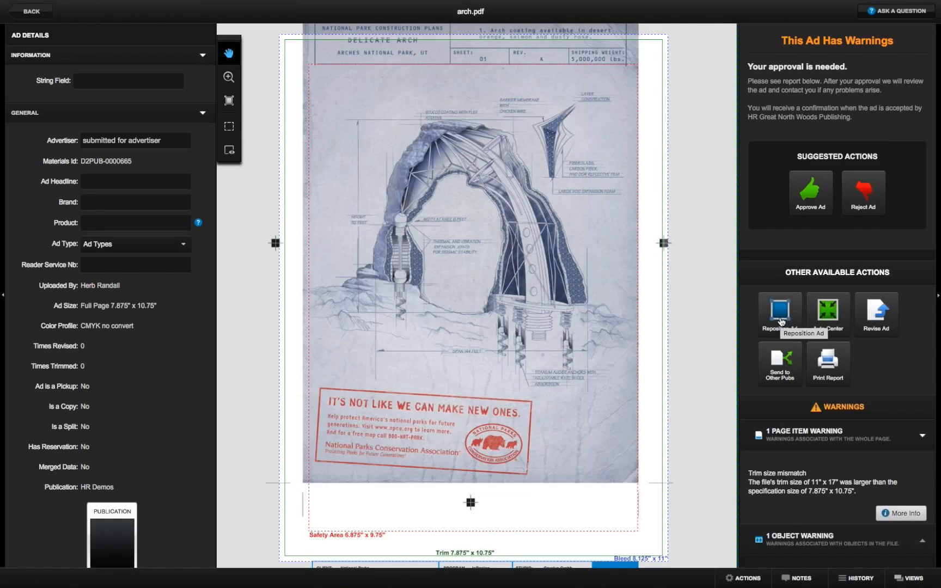
left_click(780, 316)
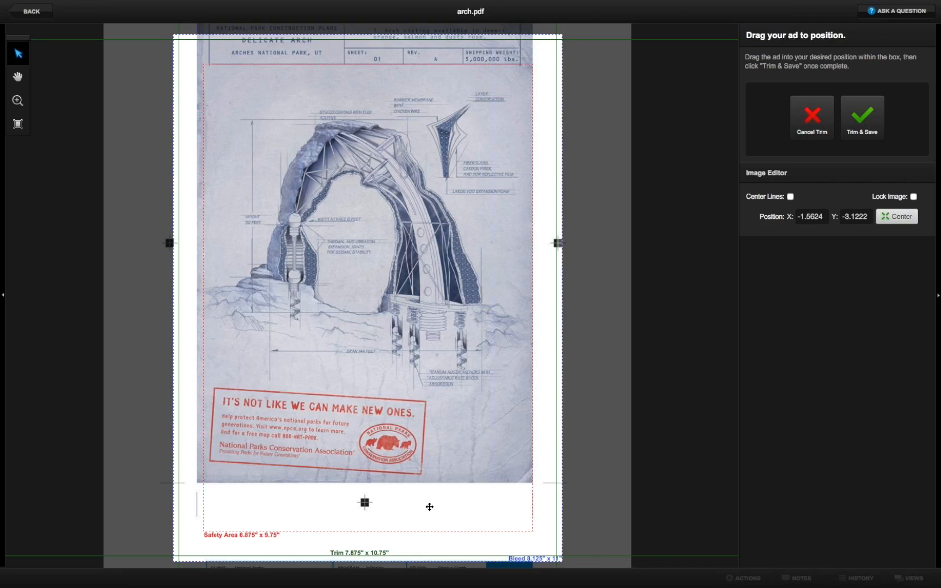
left_click(37, 15)
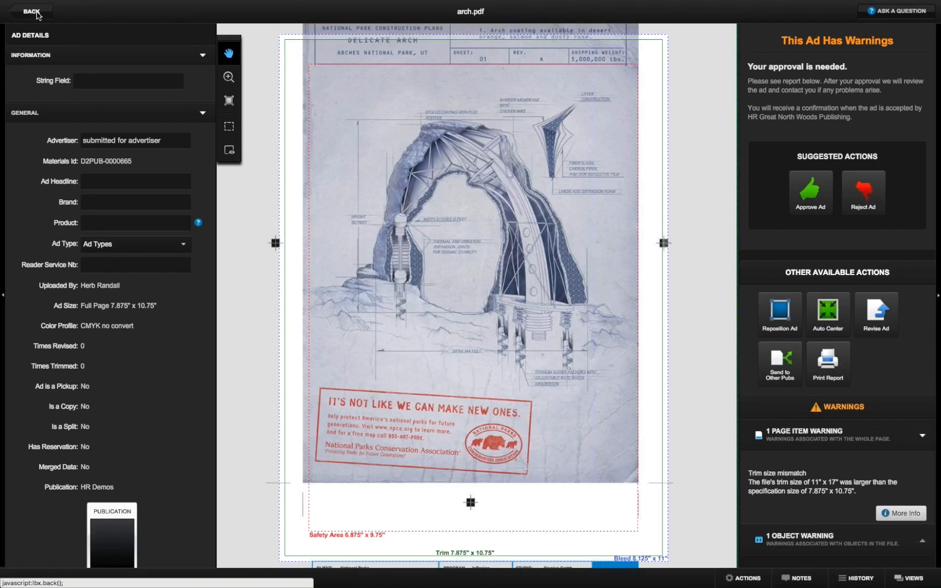
left_click(37, 13)
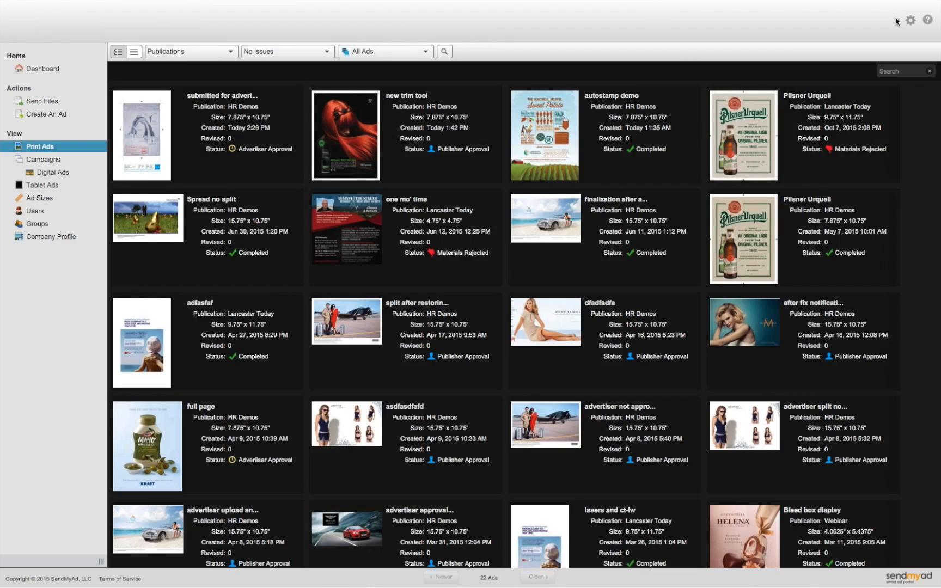
Sign out of the advertiser account and sign in with the publisher account's e-mail and password.
left_click(911, 20)
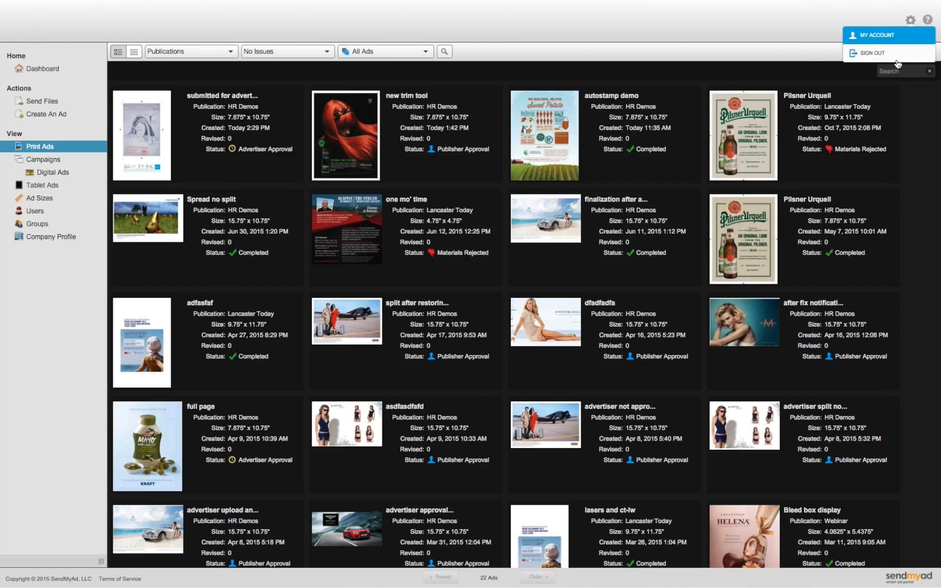
left_click(896, 61)
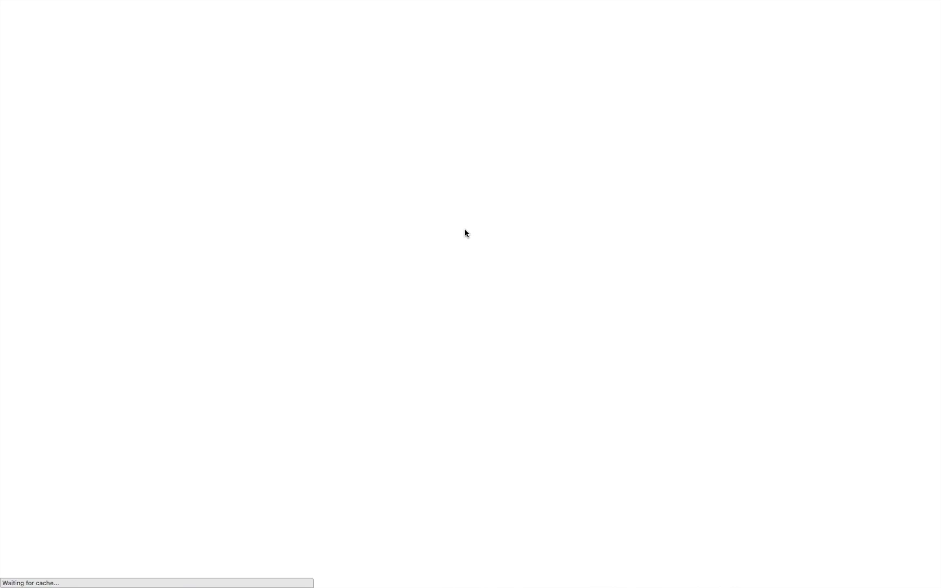
type("her")
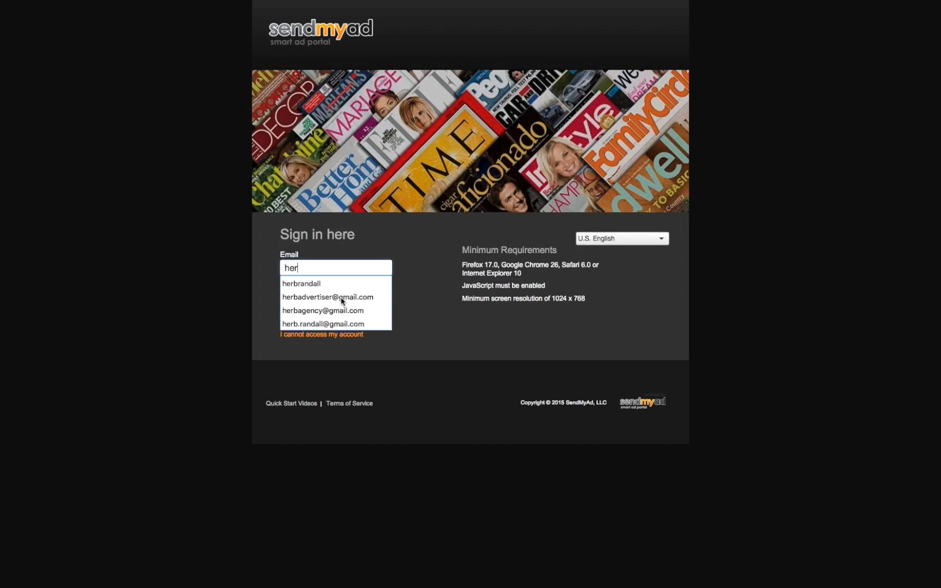
key("BackSpace")
key("BackSpace")
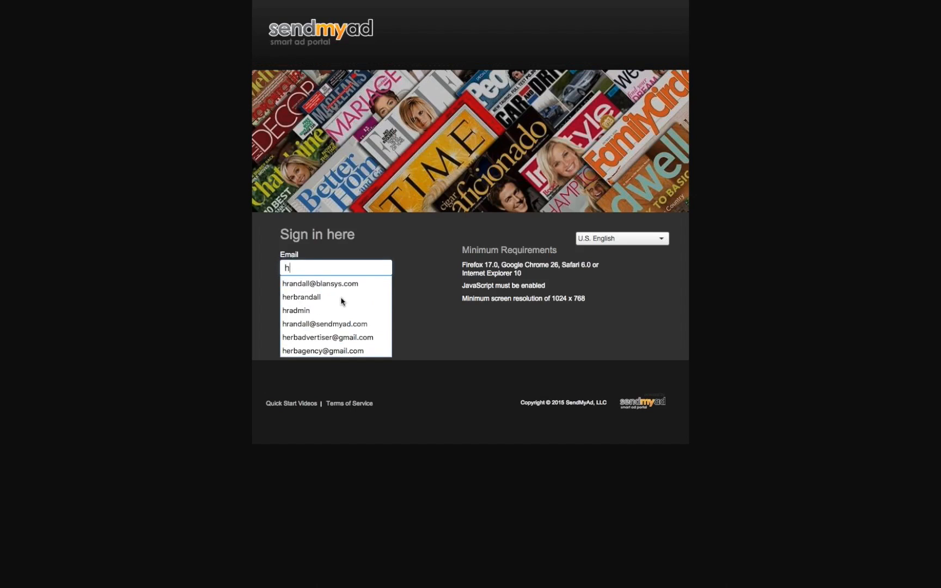
type("ra")
key("Return")
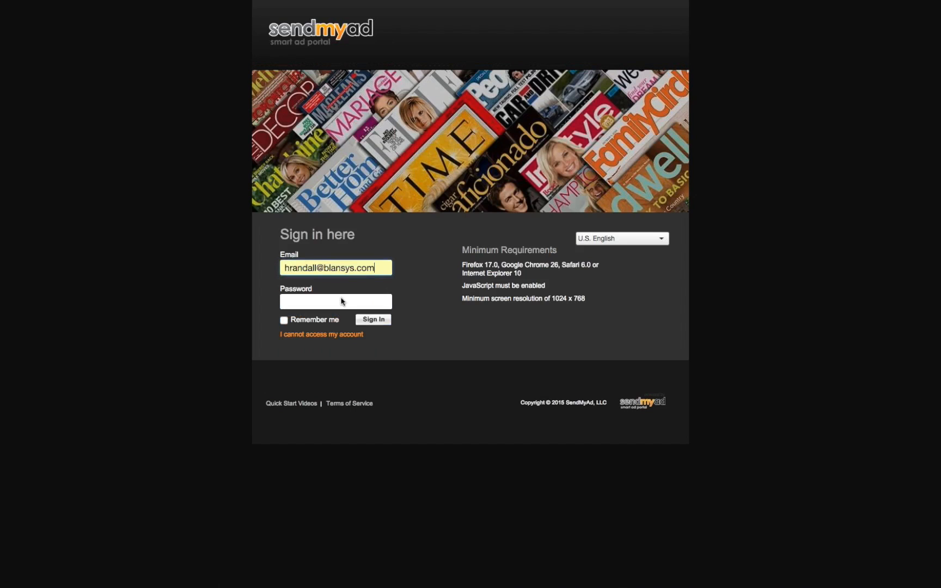
left_click(341, 301)
type("•••••")
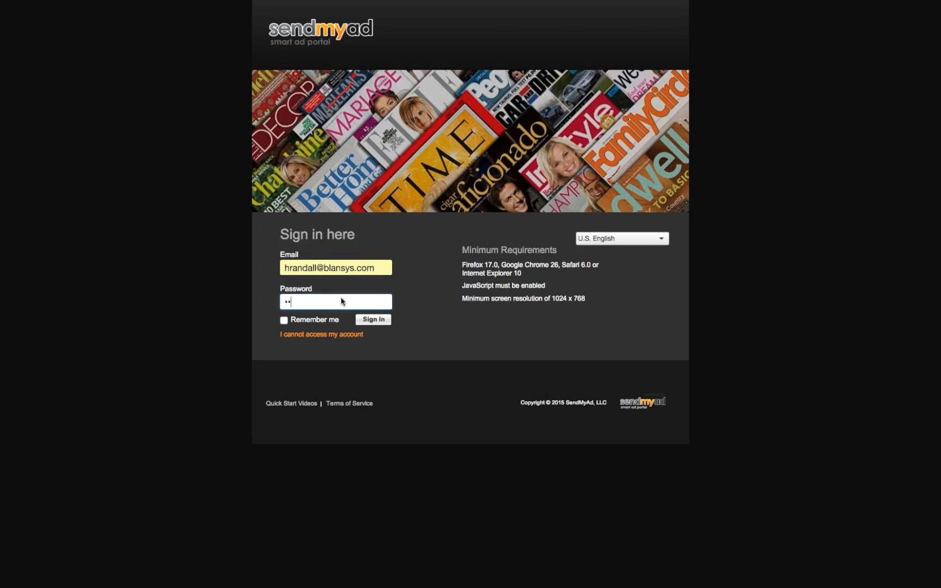
type("•••")
key("Return")
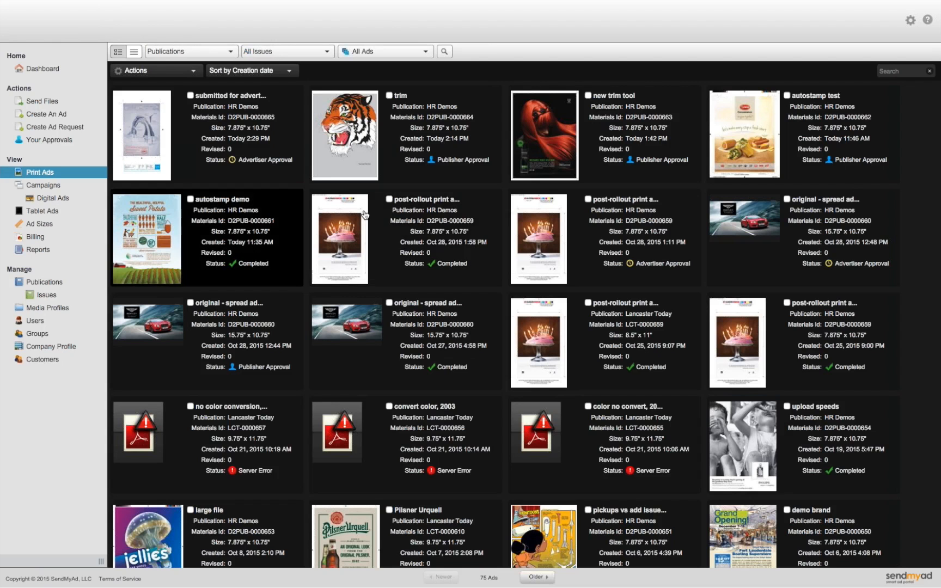
Open the "submitted for advertiser" ad for editing and add a text object to the right of the artwork's red stamp.
left_click(364, 214)
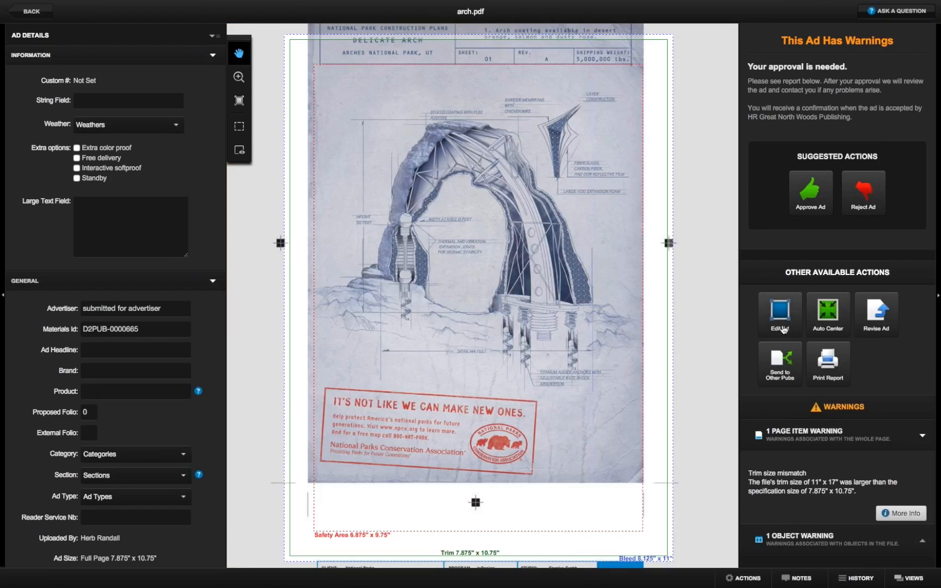
left_click(782, 327)
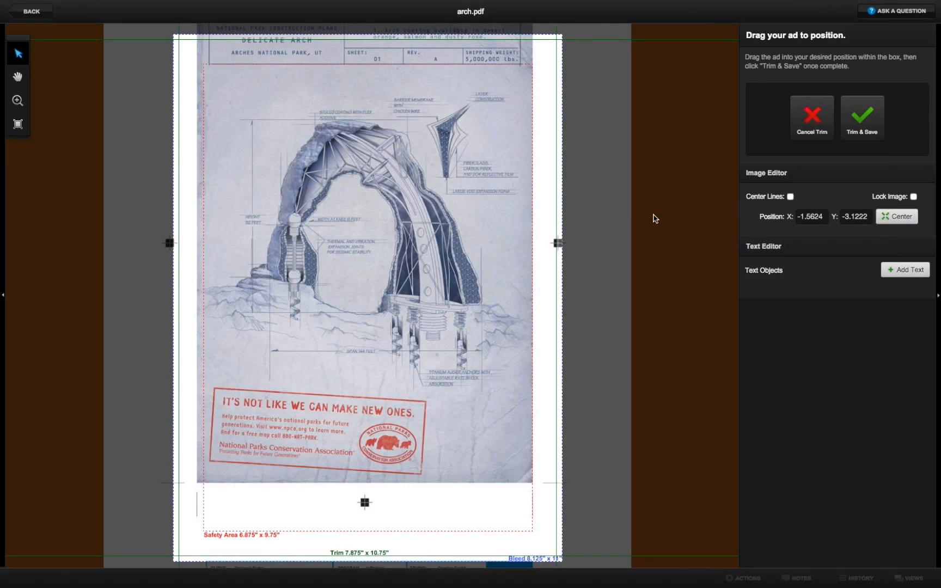
left_click(903, 273)
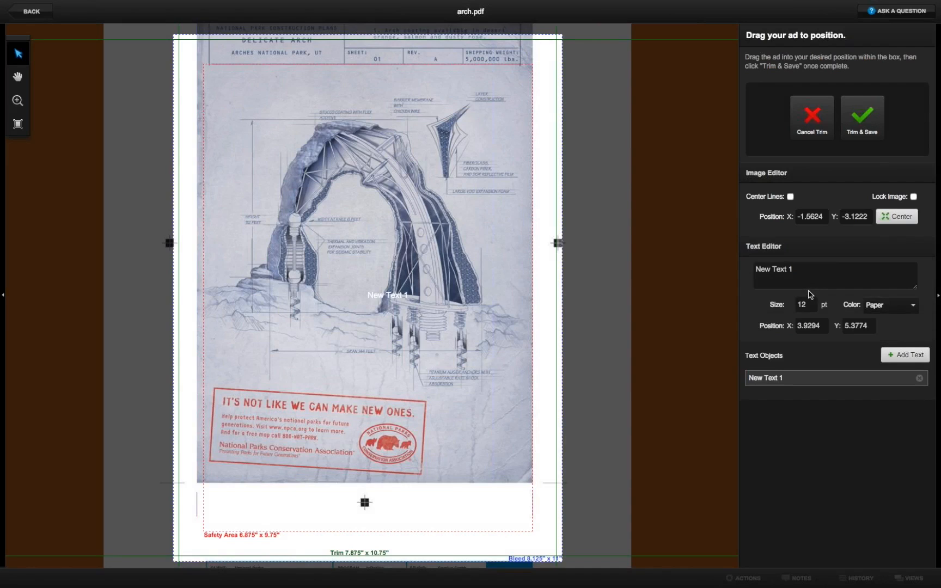
left_click_drag(422, 297, 489, 467)
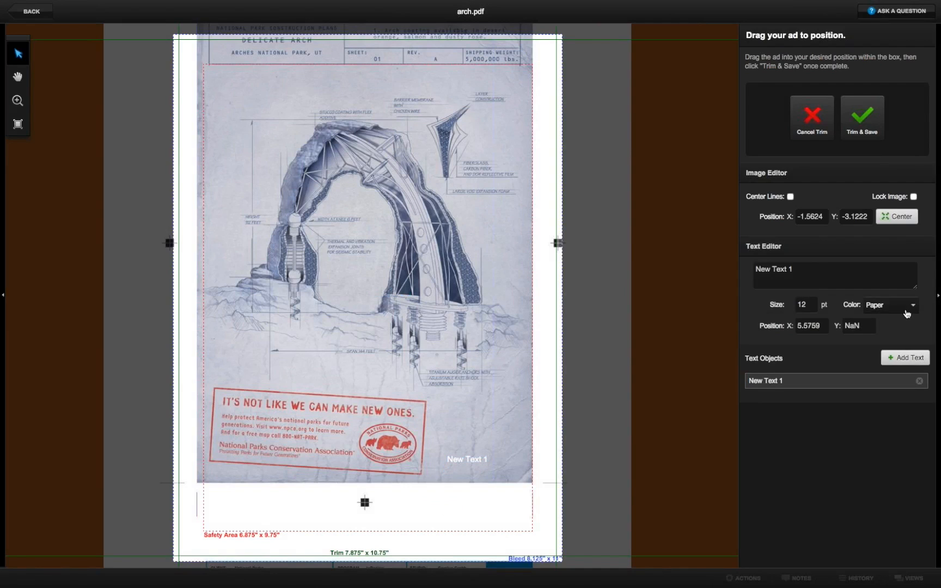